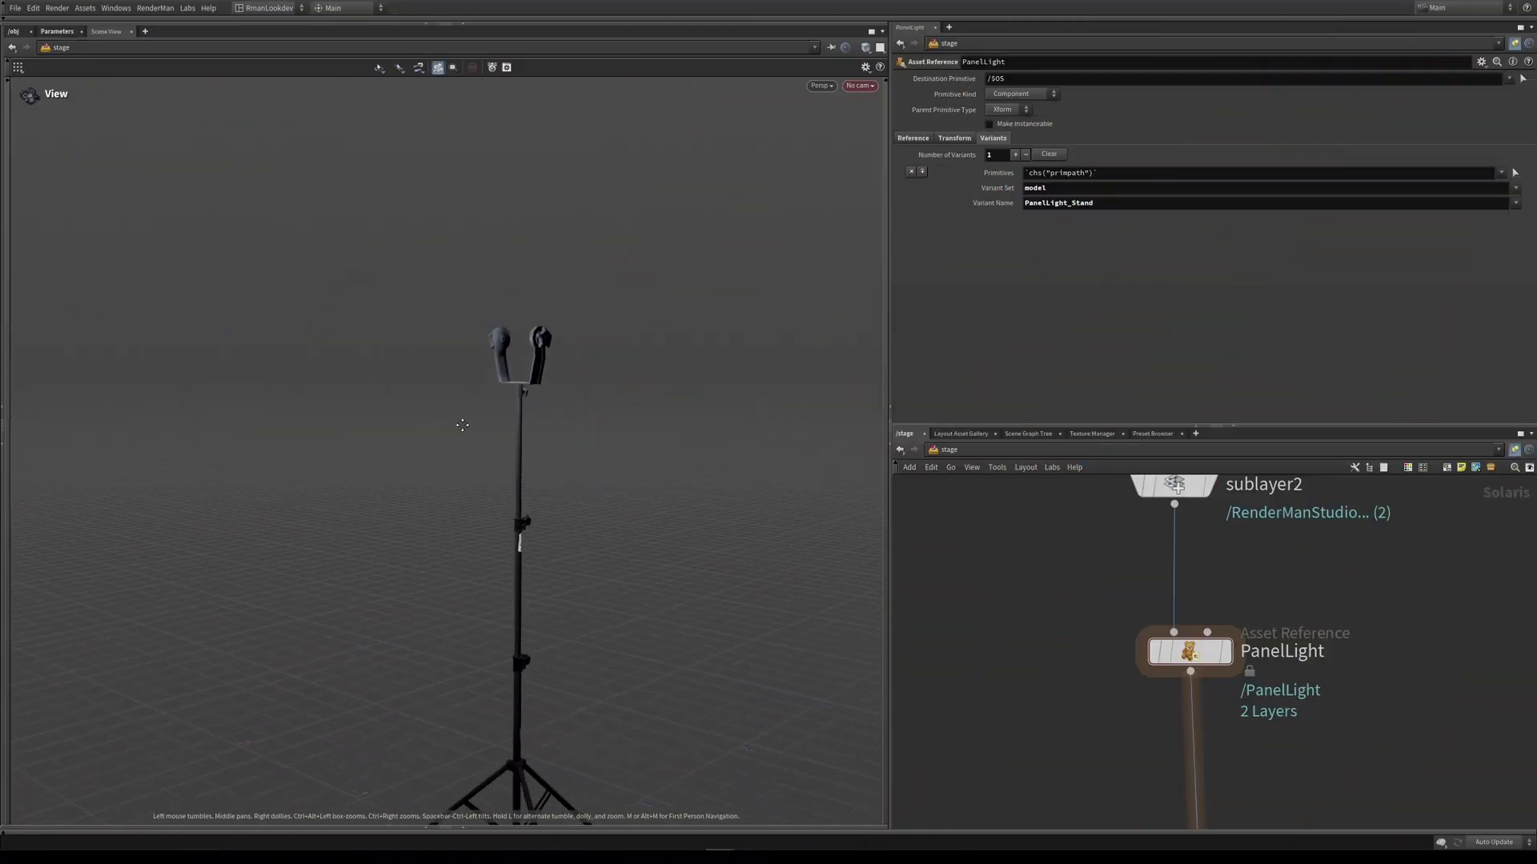
Step: Switch the PanelLight asset's model variant to PanelLight_Basic and inspect the lamp in the viewport
key("s")
left_click(1513, 204)
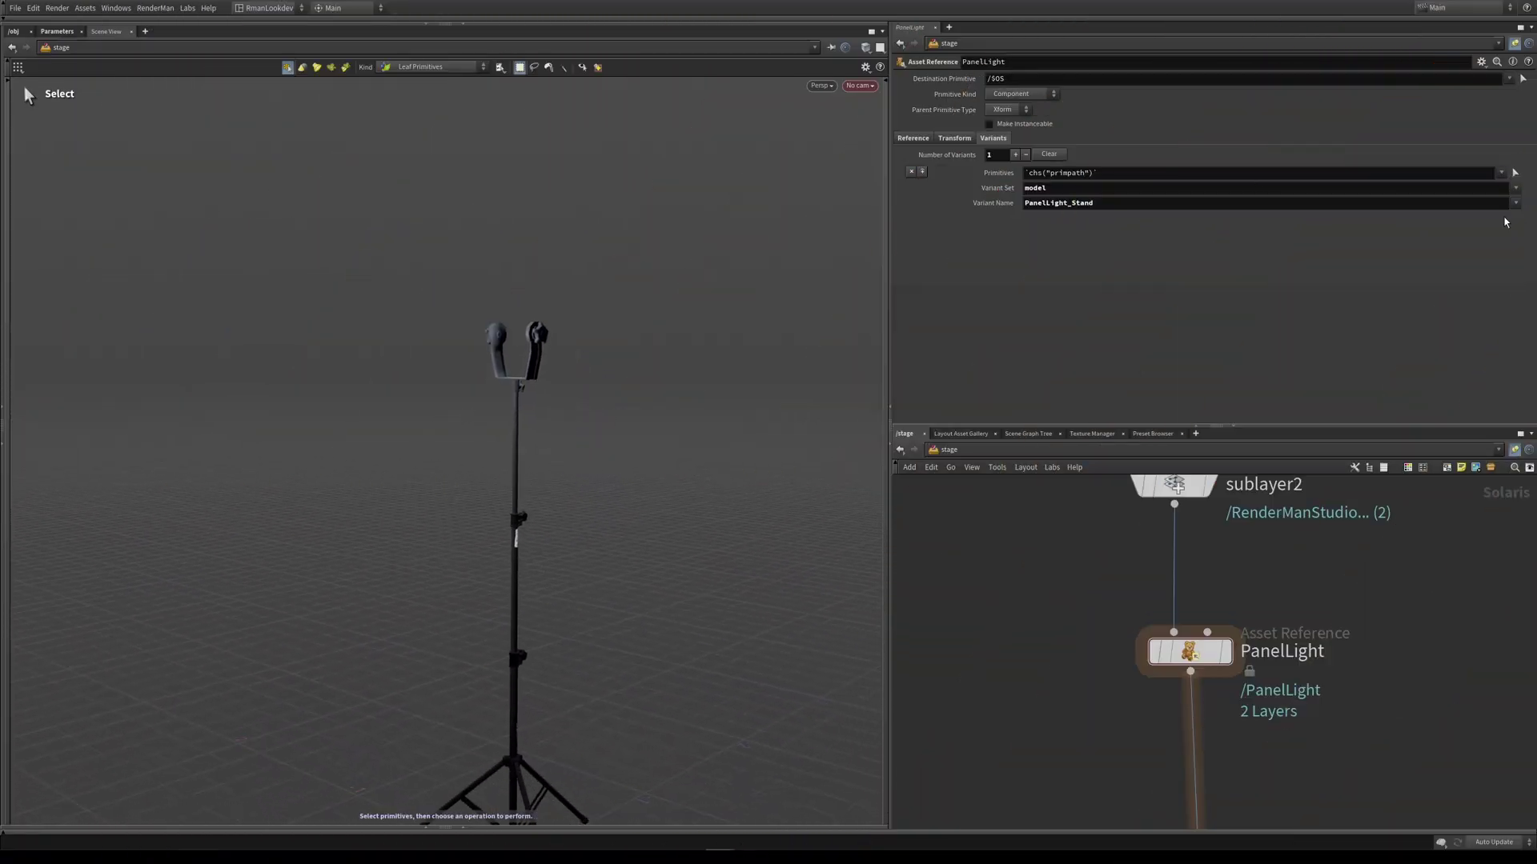
left_click(1505, 217)
key("Escape")
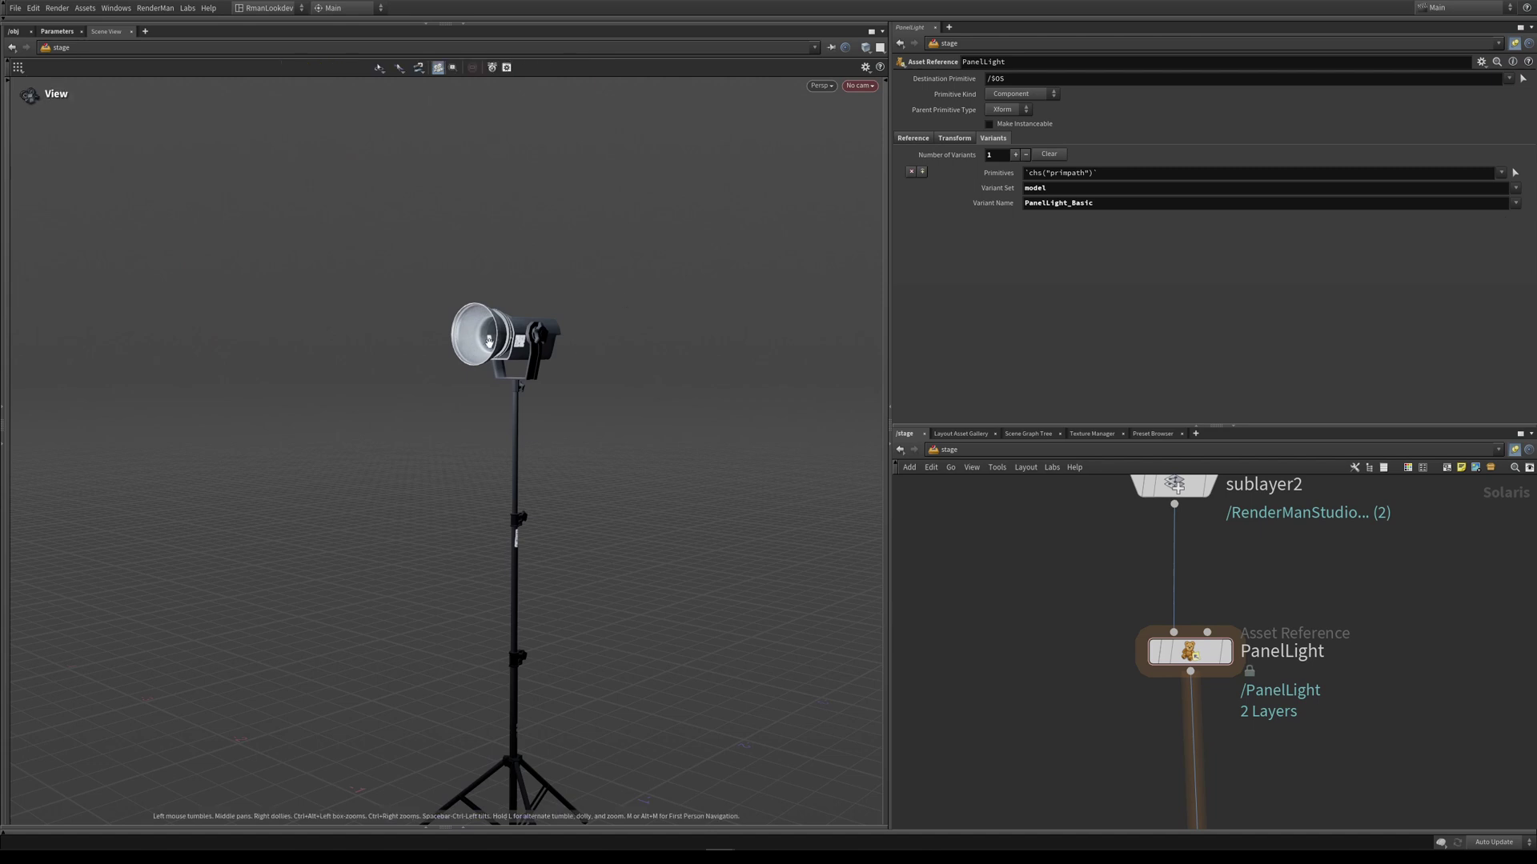
left_click_drag(489, 342, 488, 404)
Step: Switch the PanelLight asset's model variant to PanelLight_NoEggCrate and inspect the open softbox in the viewport
key("s")
left_click(1515, 203)
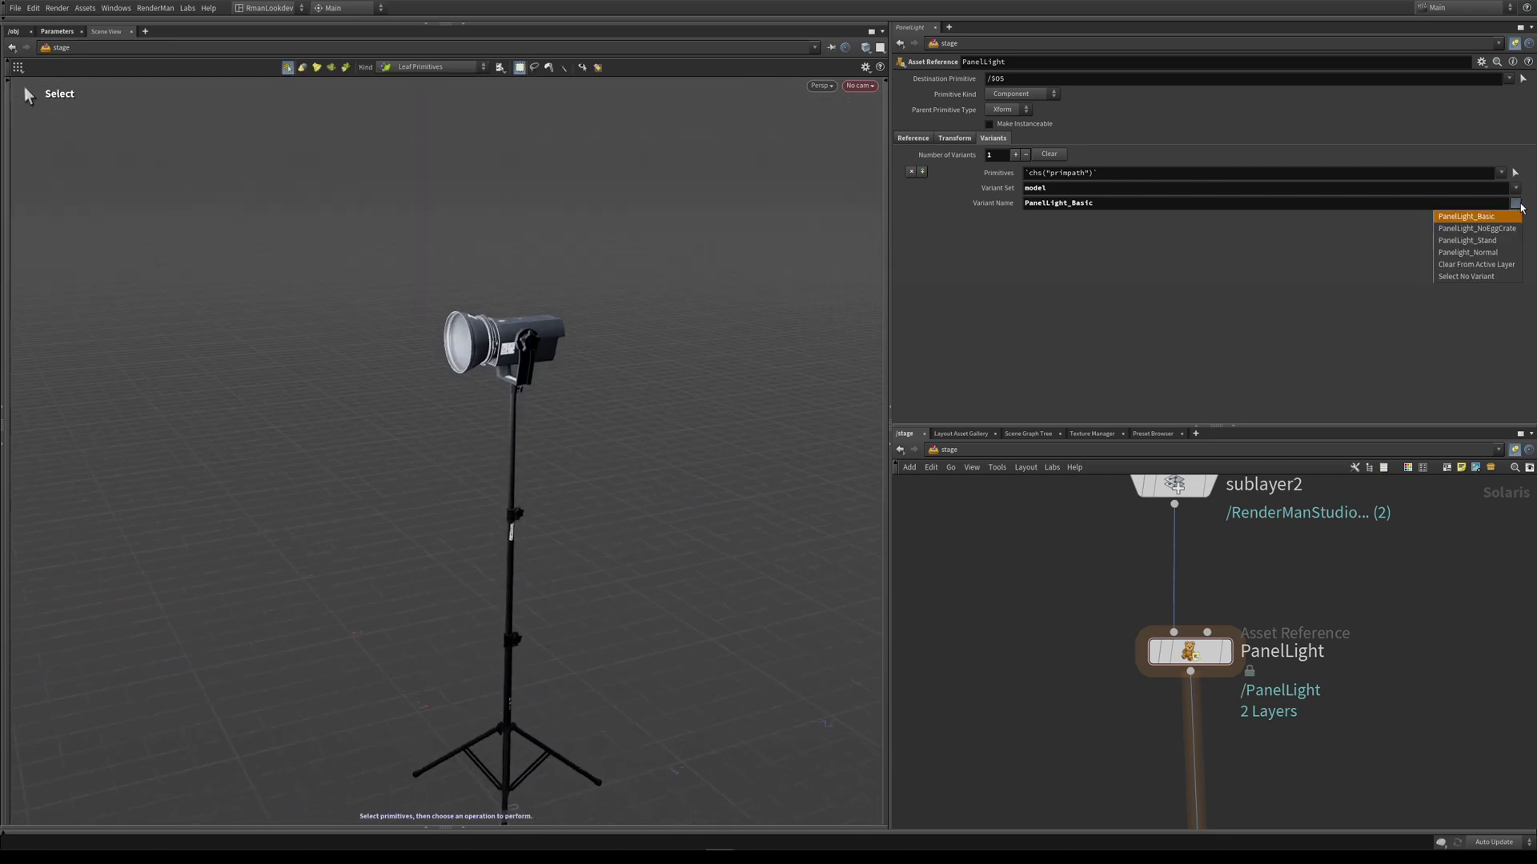
left_click(1518, 227)
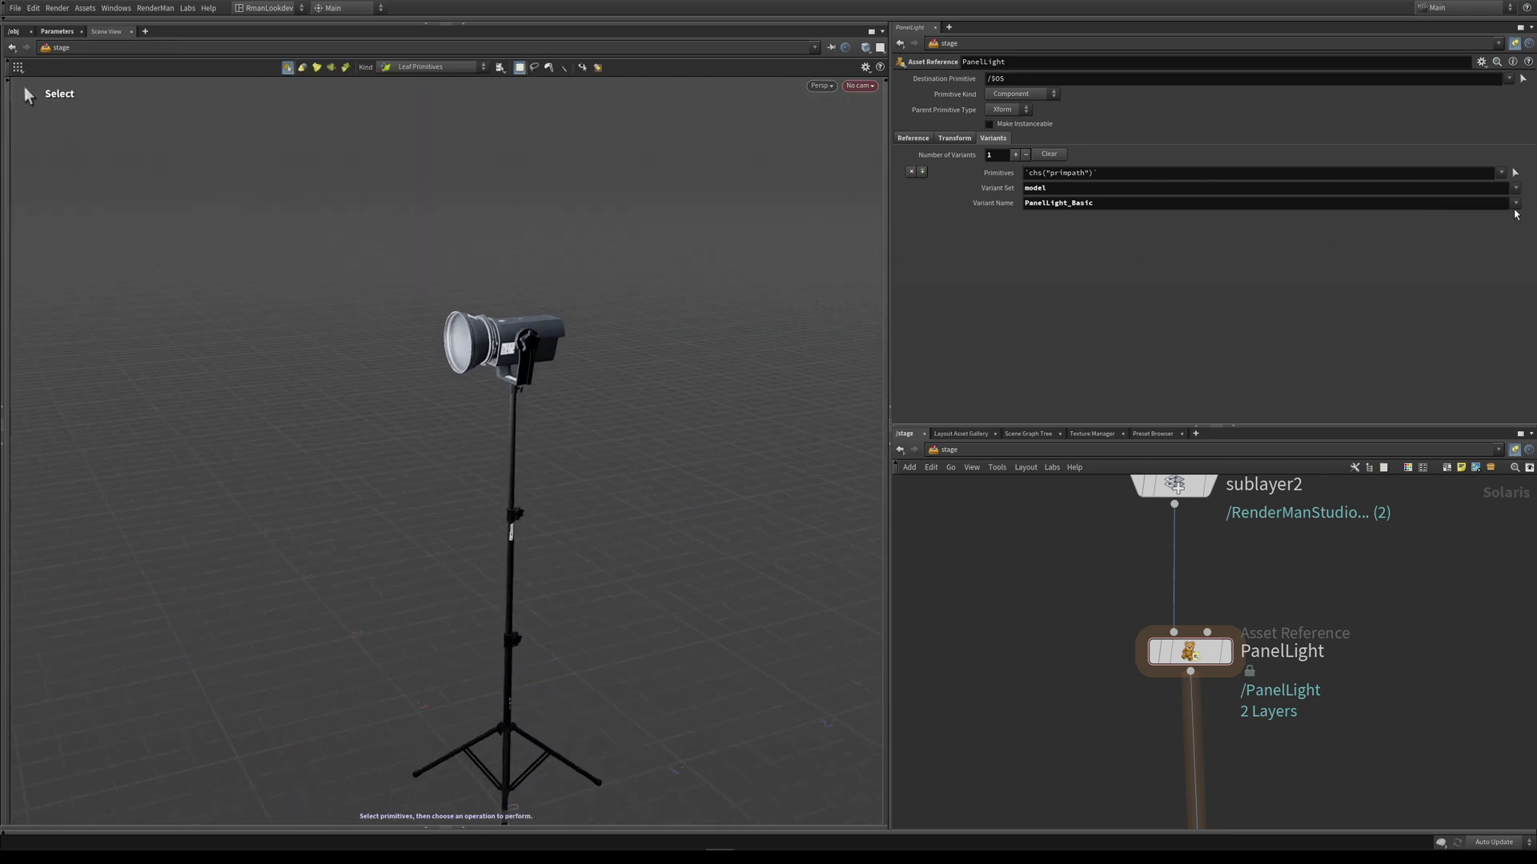
left_click(1515, 203)
left_click(1511, 241)
key("Escape")
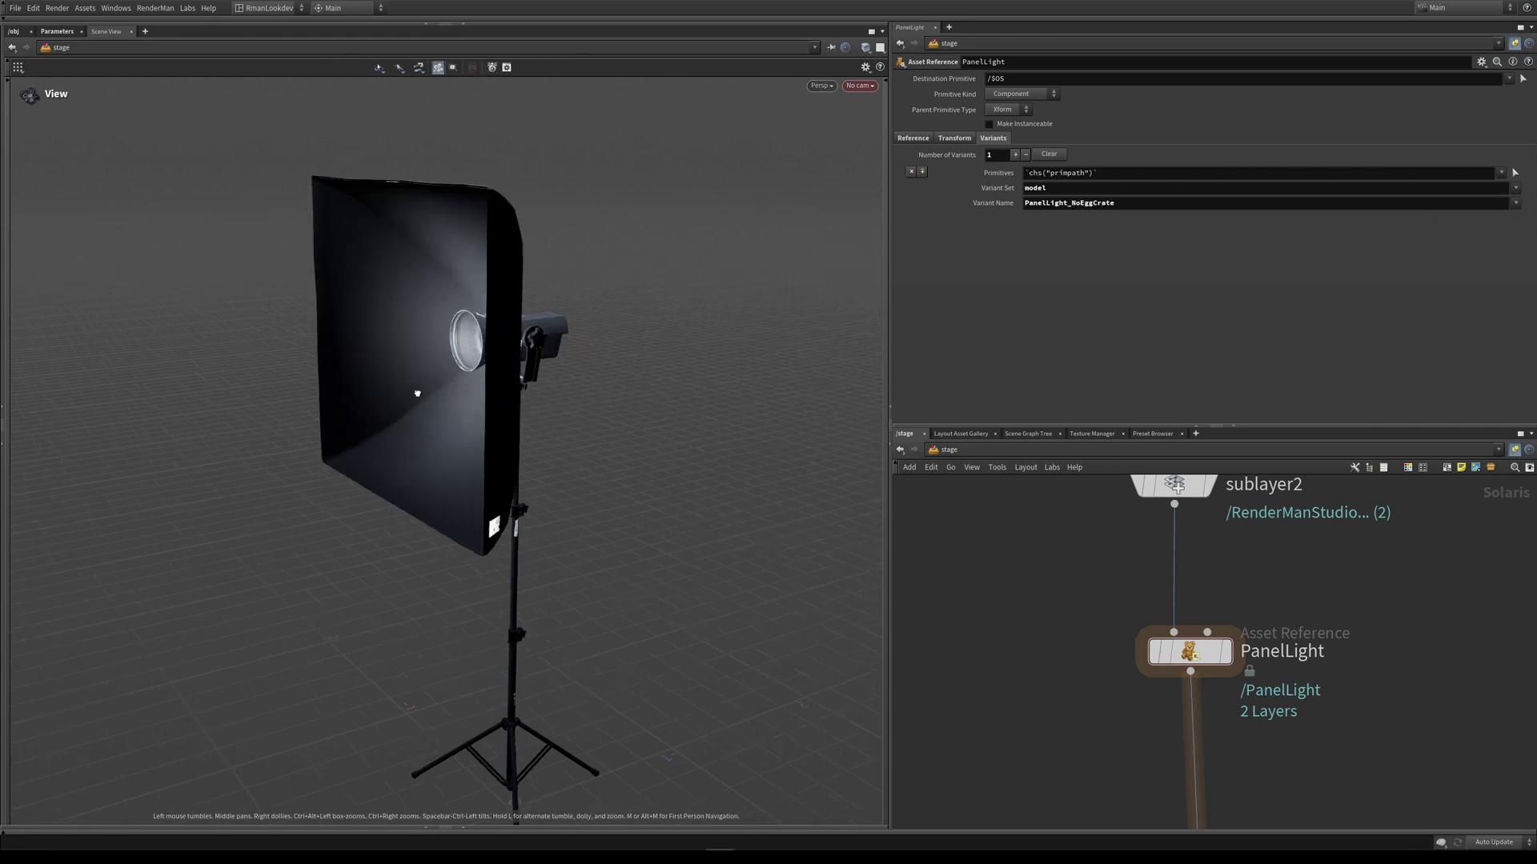
left_click_drag(419, 393, 664, 384)
Step: Switch the PanelLight asset's model variant to Panelight_Normal and view the softbox
key("s")
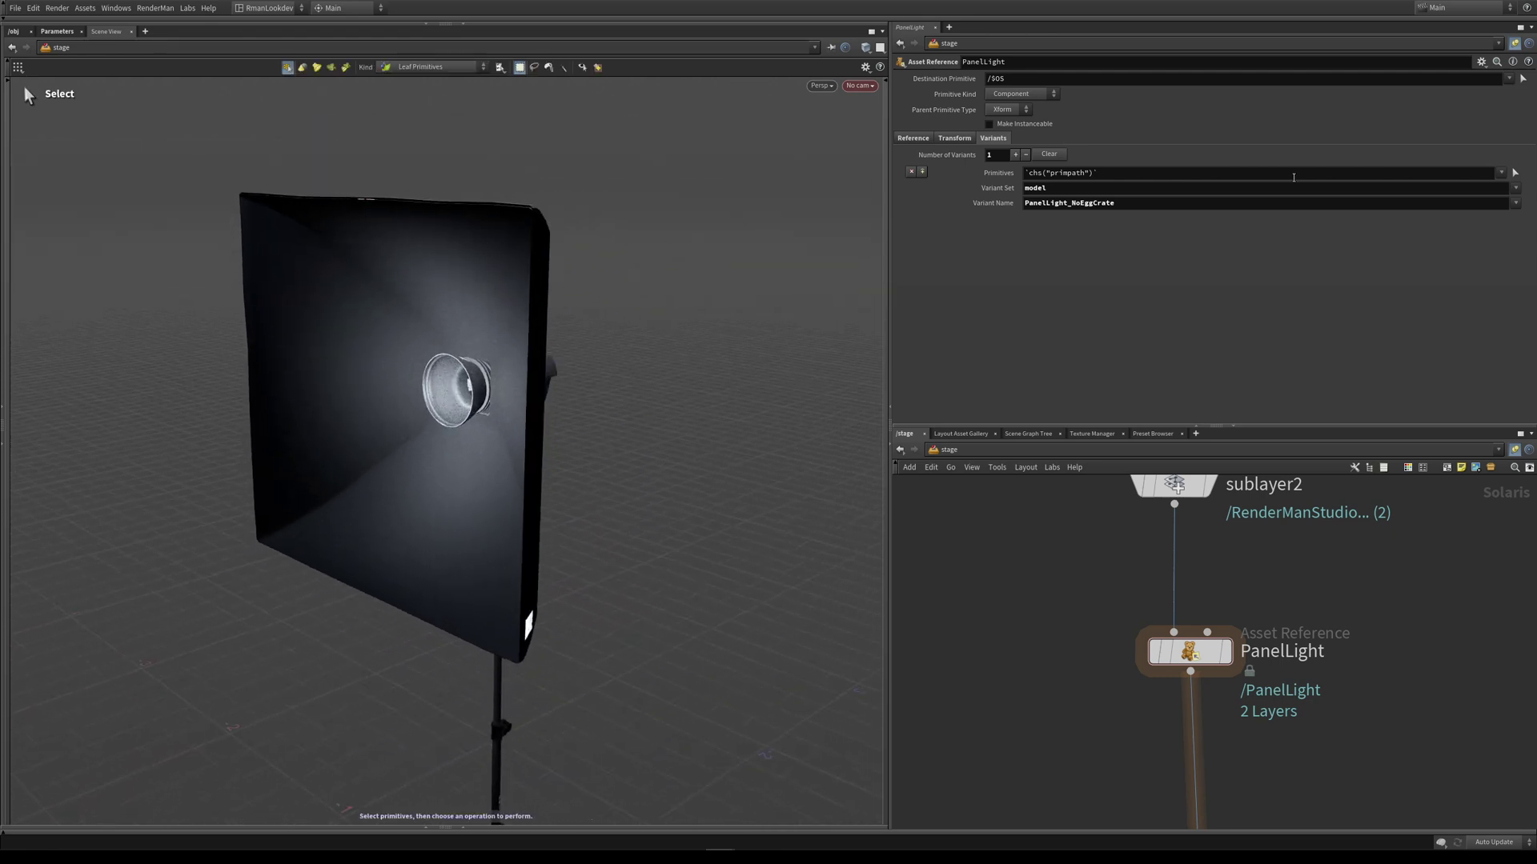
left_click(1515, 203)
left_click(1473, 241)
key("Escape")
left_click_drag(611, 305, 418, 251)
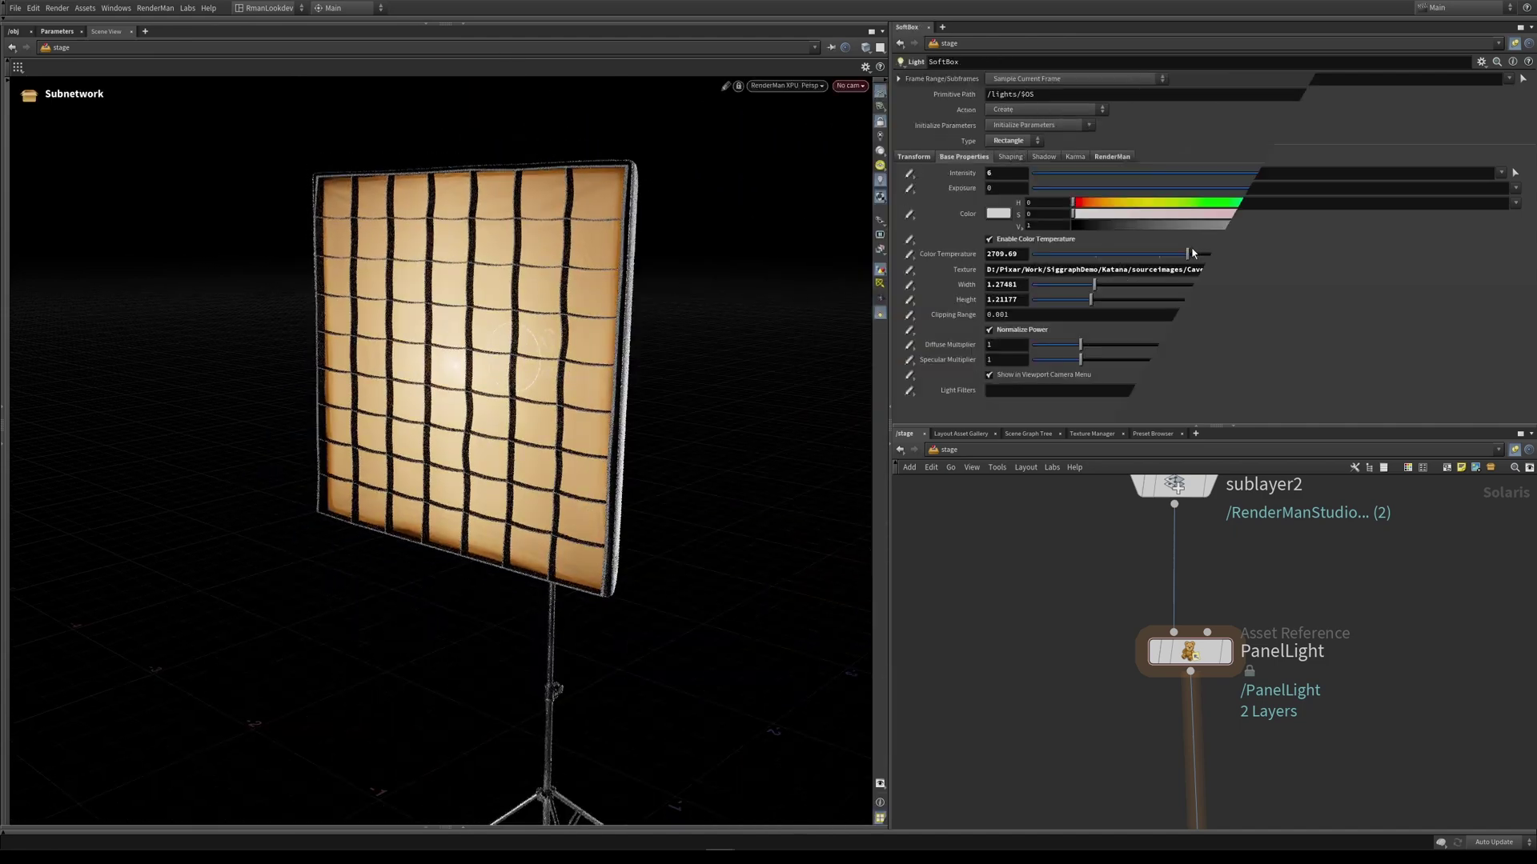
Step: Warm the SoftBox light by lowering its color temperature to about 2228
mouse_move(1192, 252)
left_mouse_down()
mouse_move(1352, 256)
mouse_move(1170, 255)
left_mouse_up()
key("Escape")
left_click_drag(570, 288, 577, 350)
key("Escape")
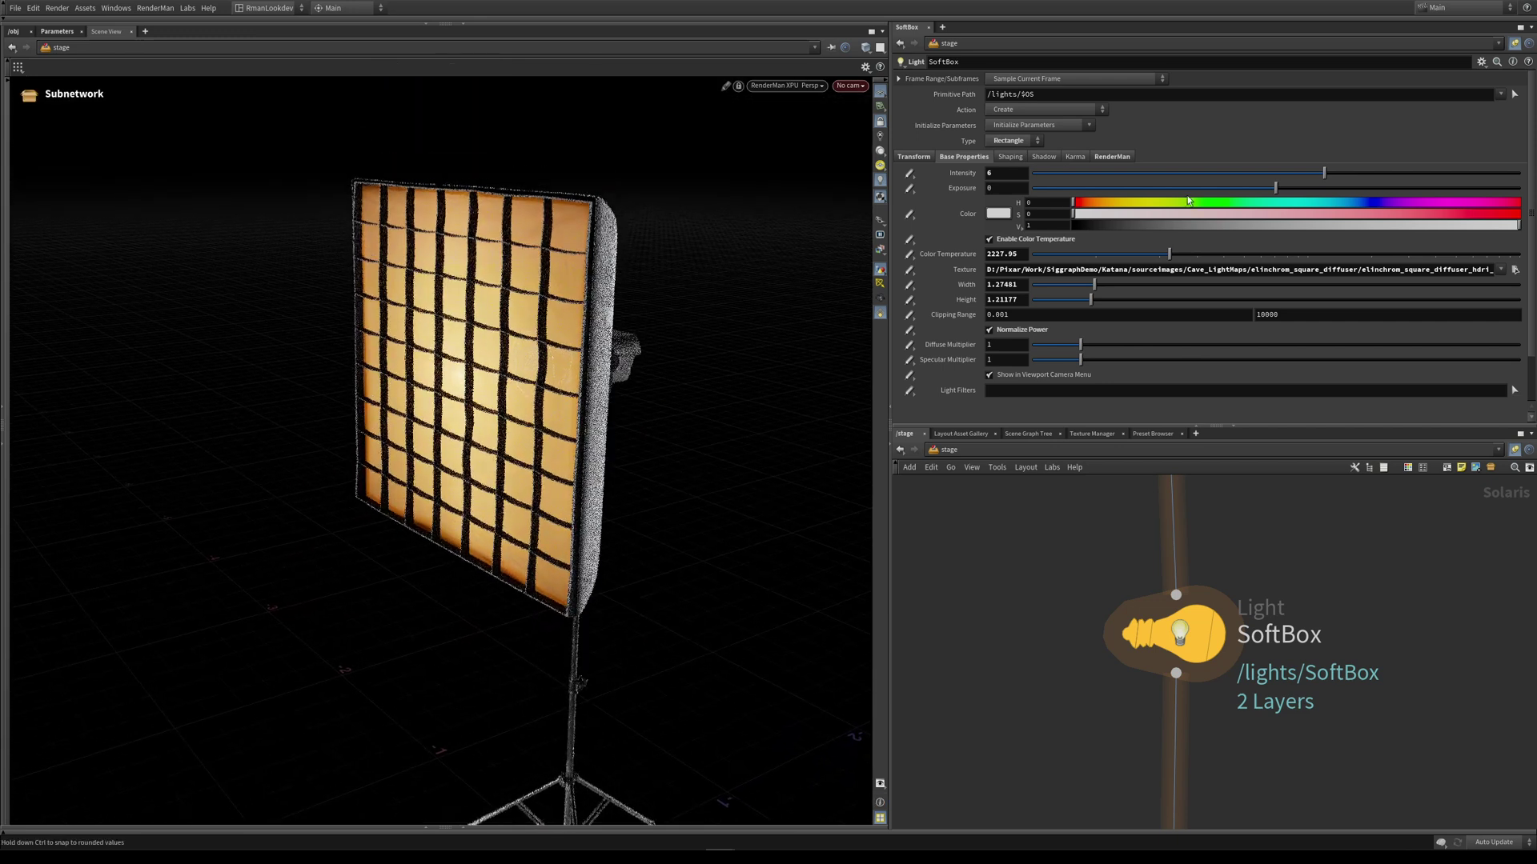
Step: Cool the SoftBox light by raising its color temperature to about 15371
left_click_drag(1169, 253, 1205, 257)
key("Escape")
left_click_drag(717, 357, 669, 309)
key("Escape")
left_click_drag(1205, 254, 1347, 257)
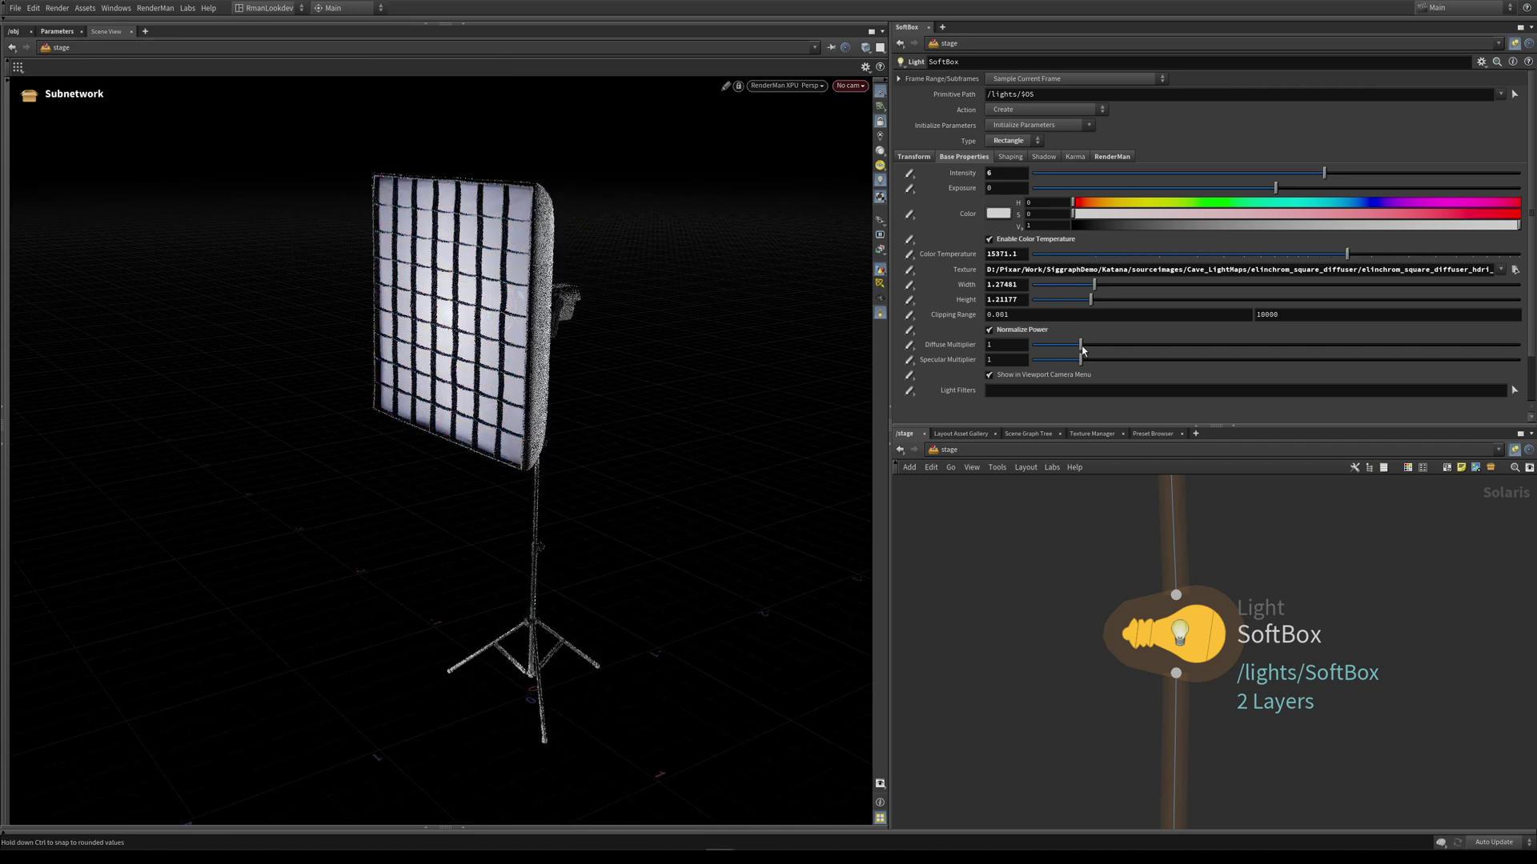
left_click(1034, 331)
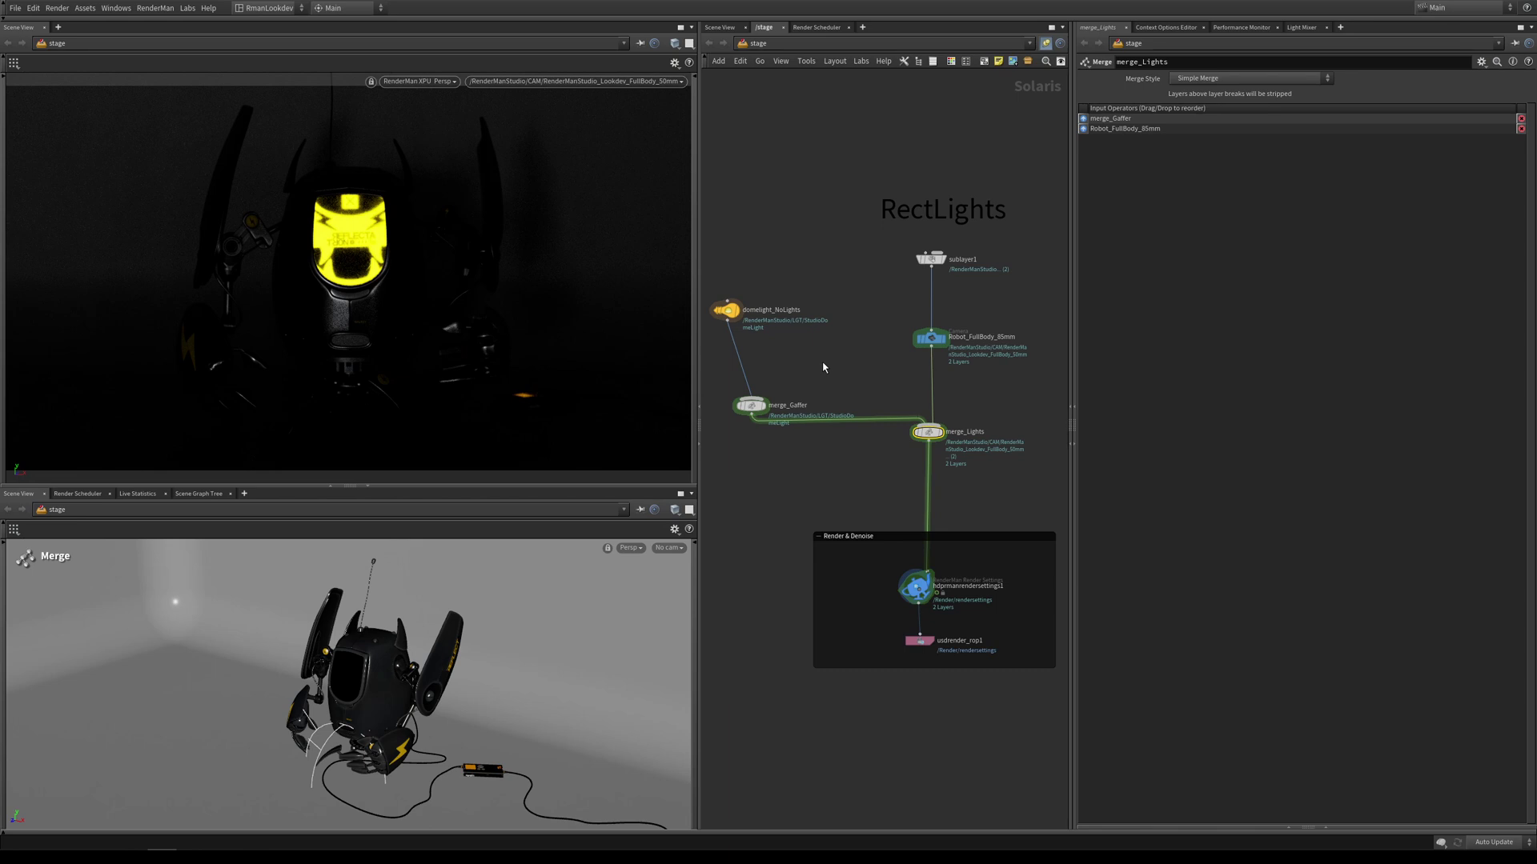
Step: Add a Light node beside domelight_NoLights and connect its output to merge_Gaffer
key("Tab")
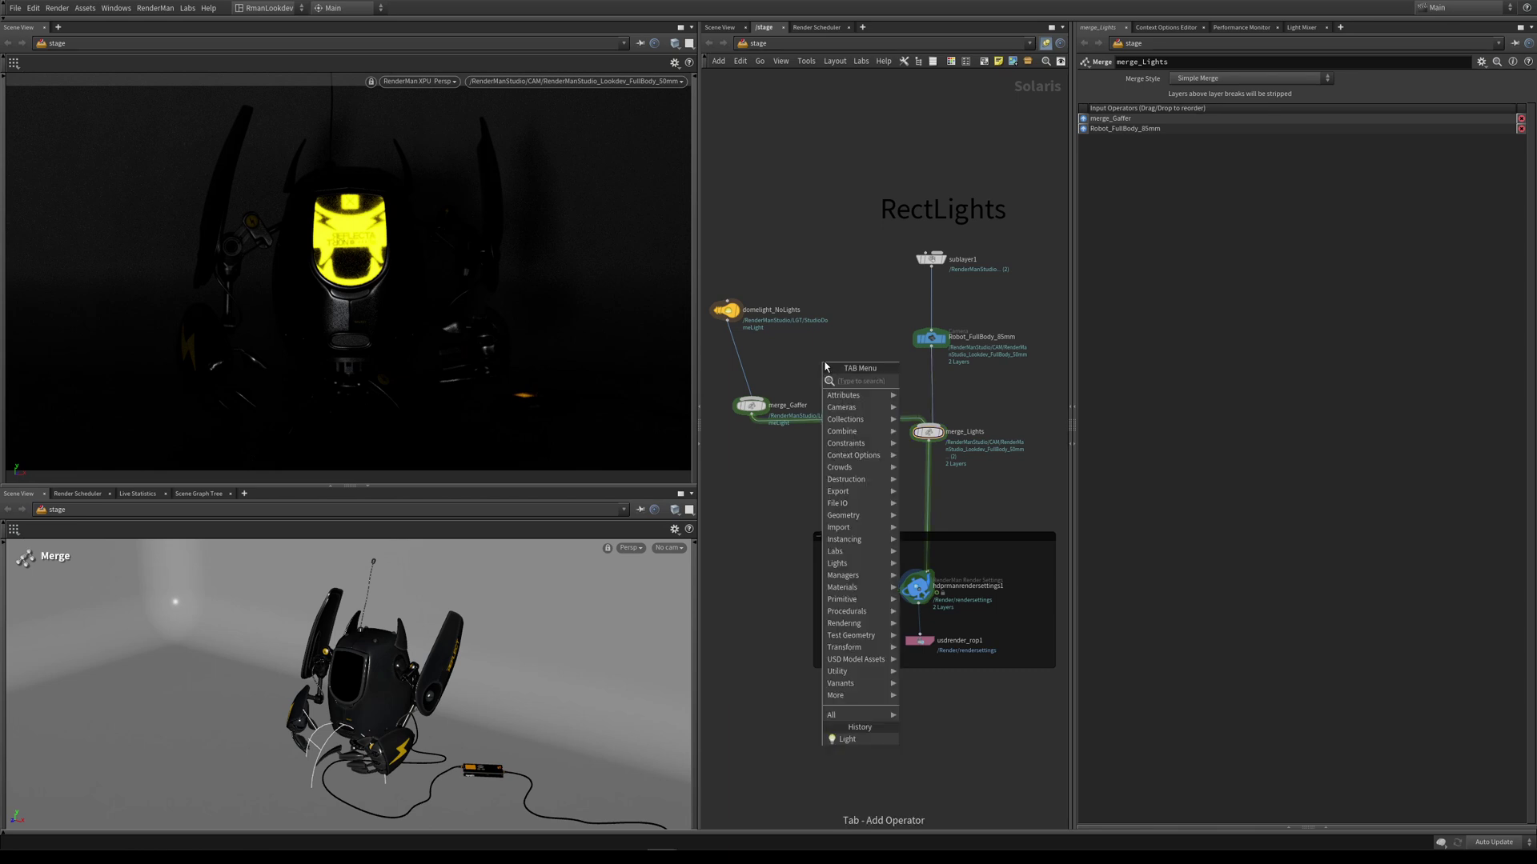
type("light")
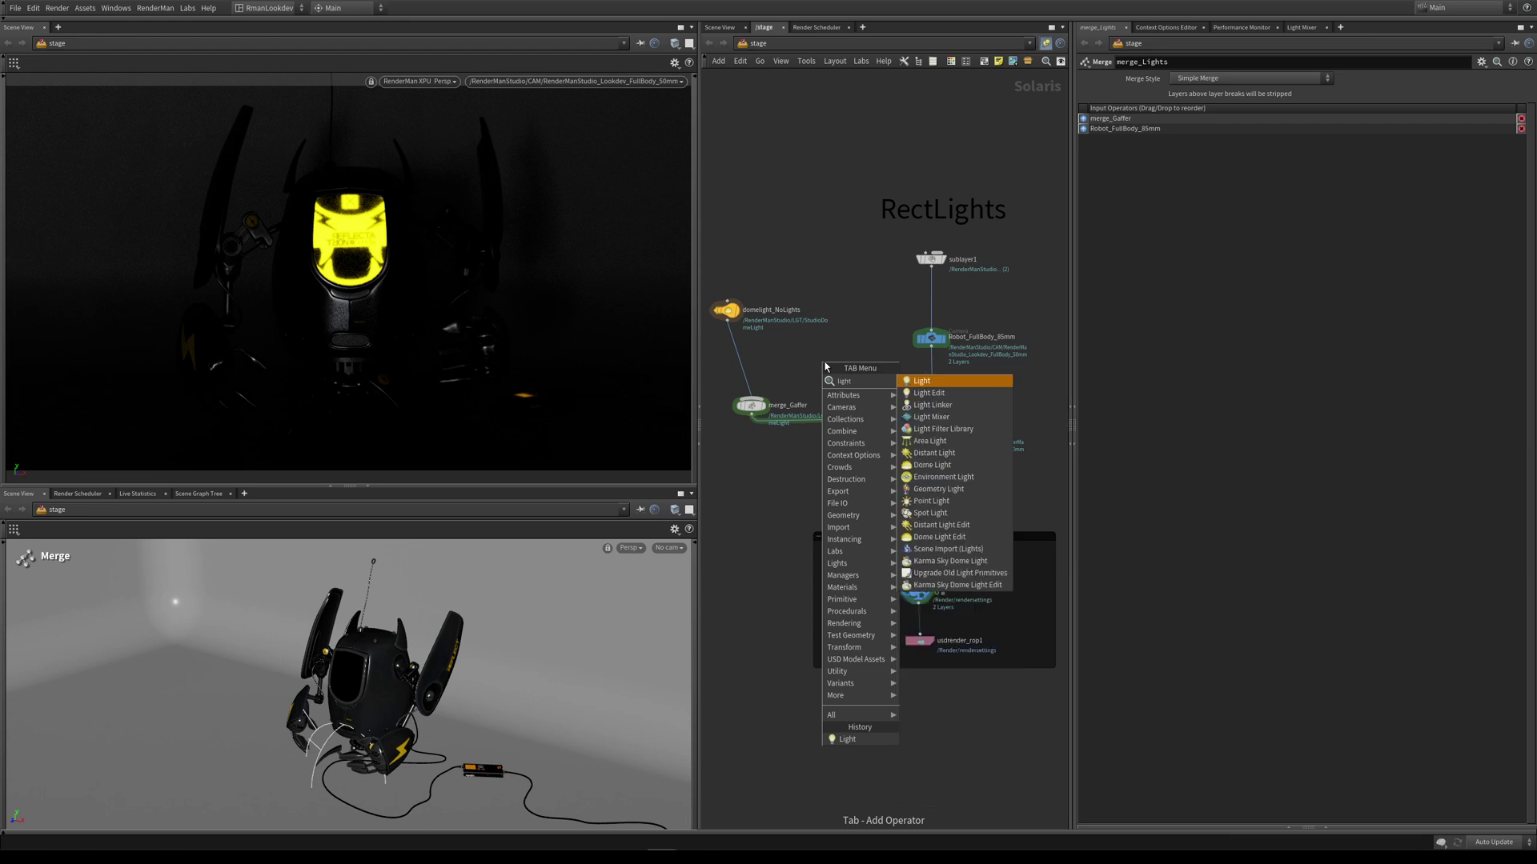
key("Return")
left_click(825, 365)
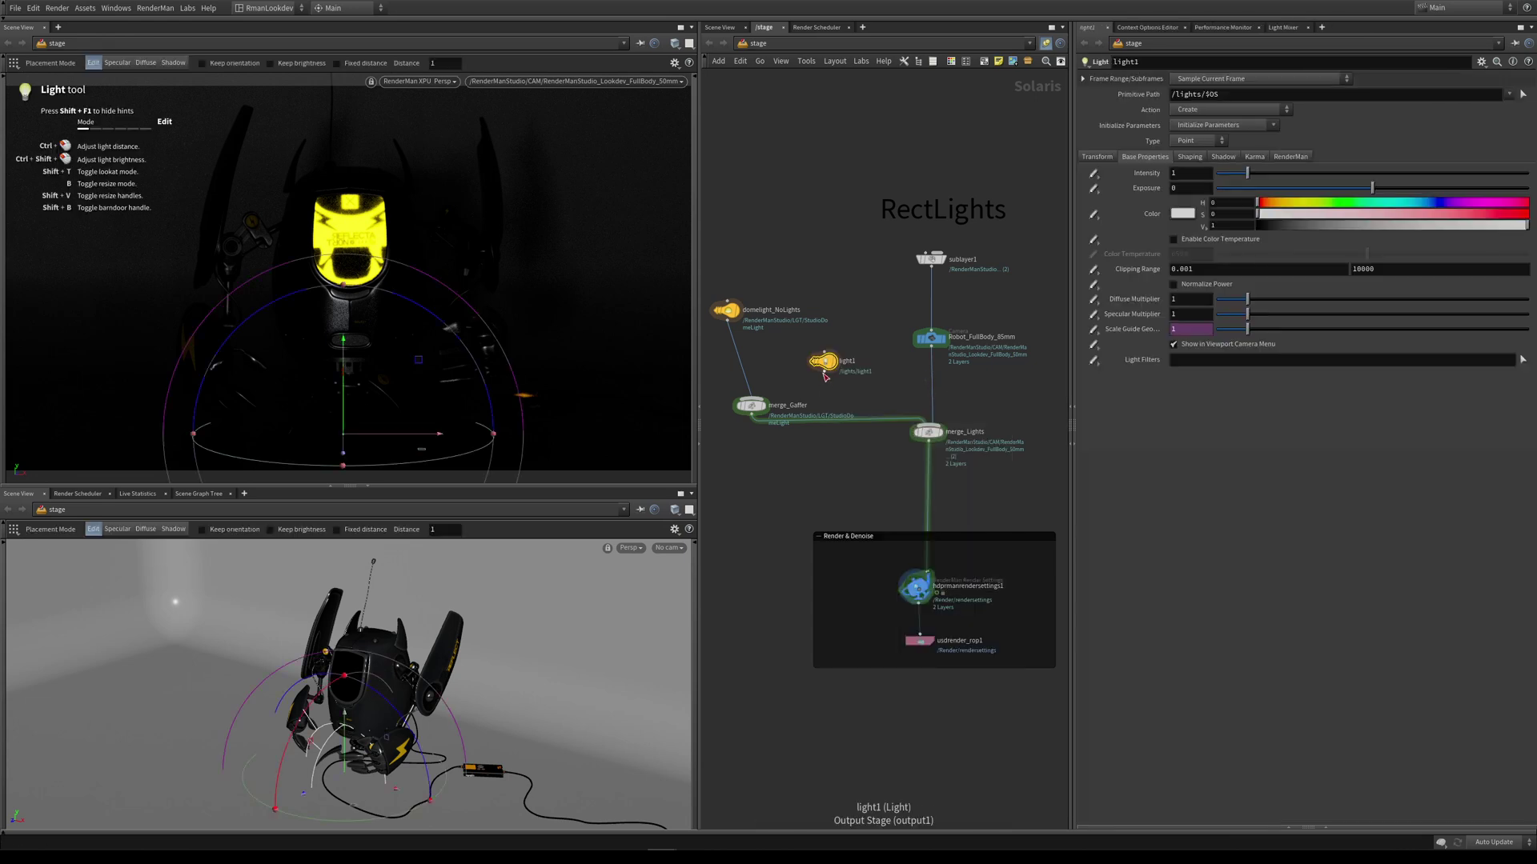
left_click_drag(825, 375, 770, 402)
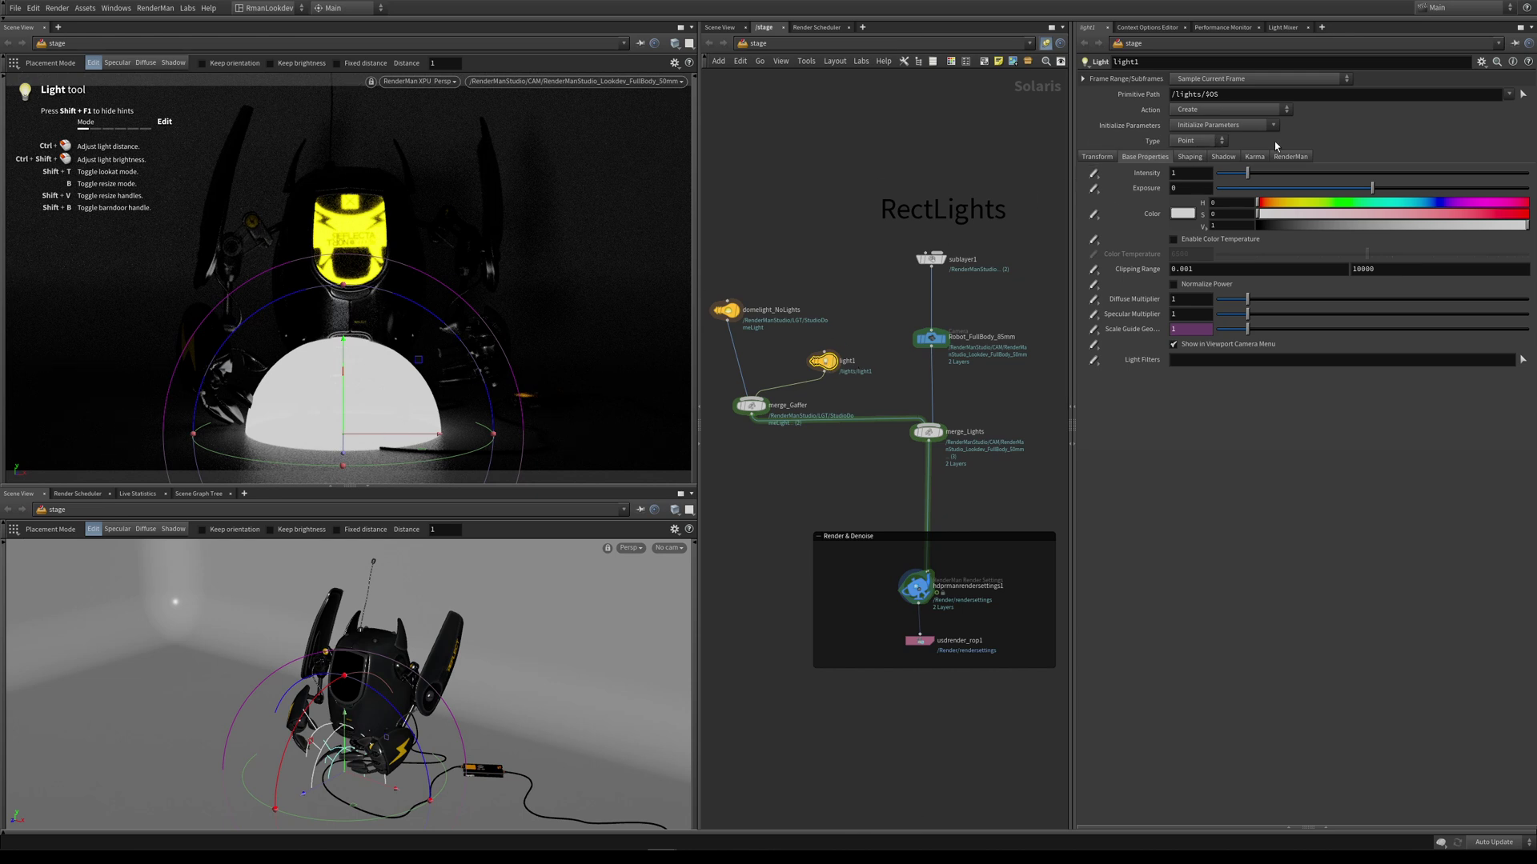
Step: Change the light1 type to Rectangle and raise the light in front of the robot
left_click(1199, 142)
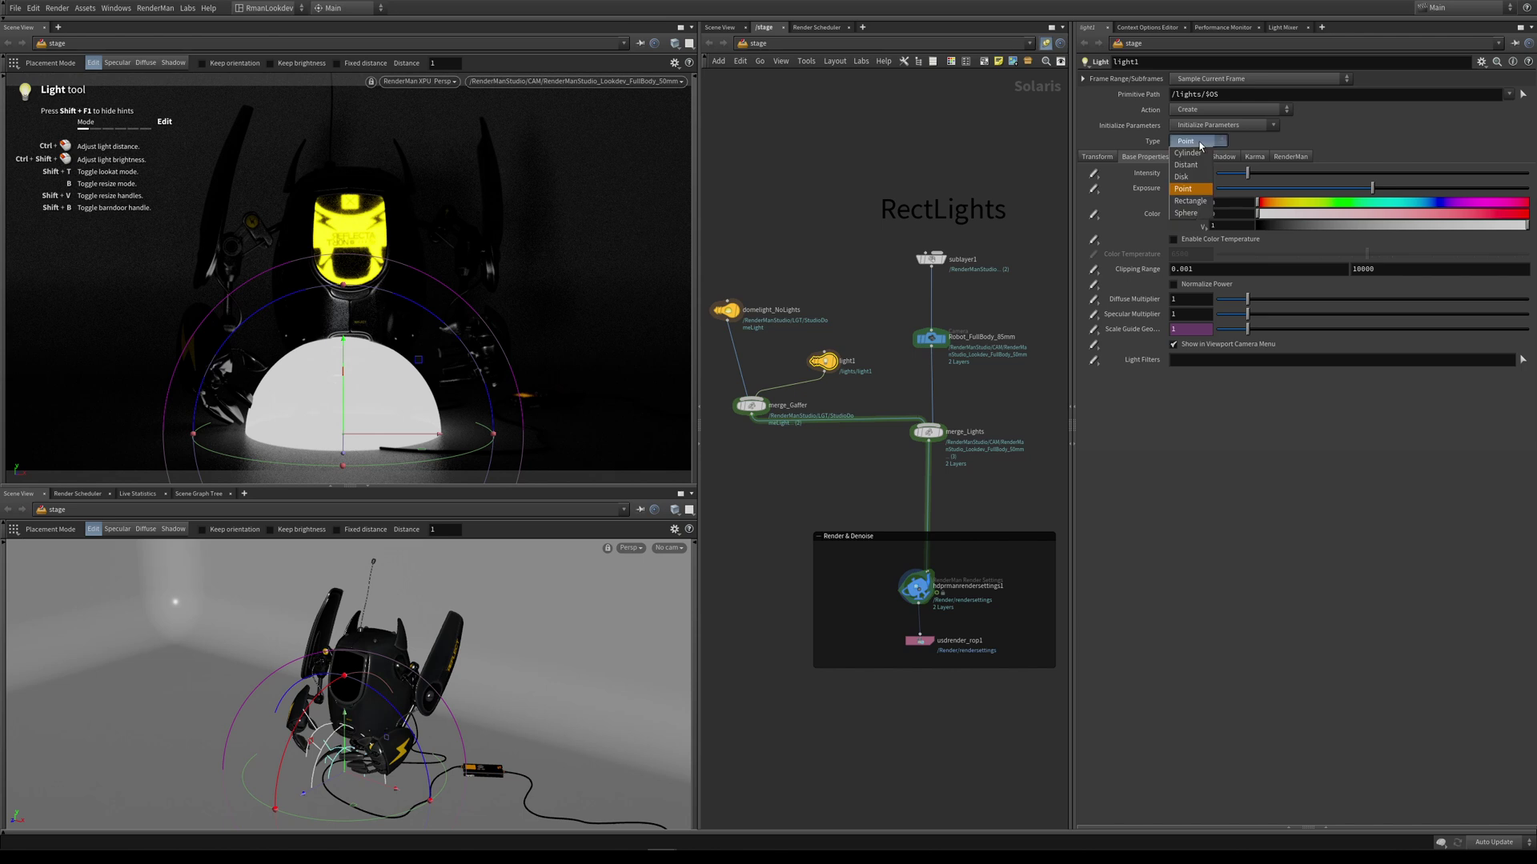
left_click(1189, 205)
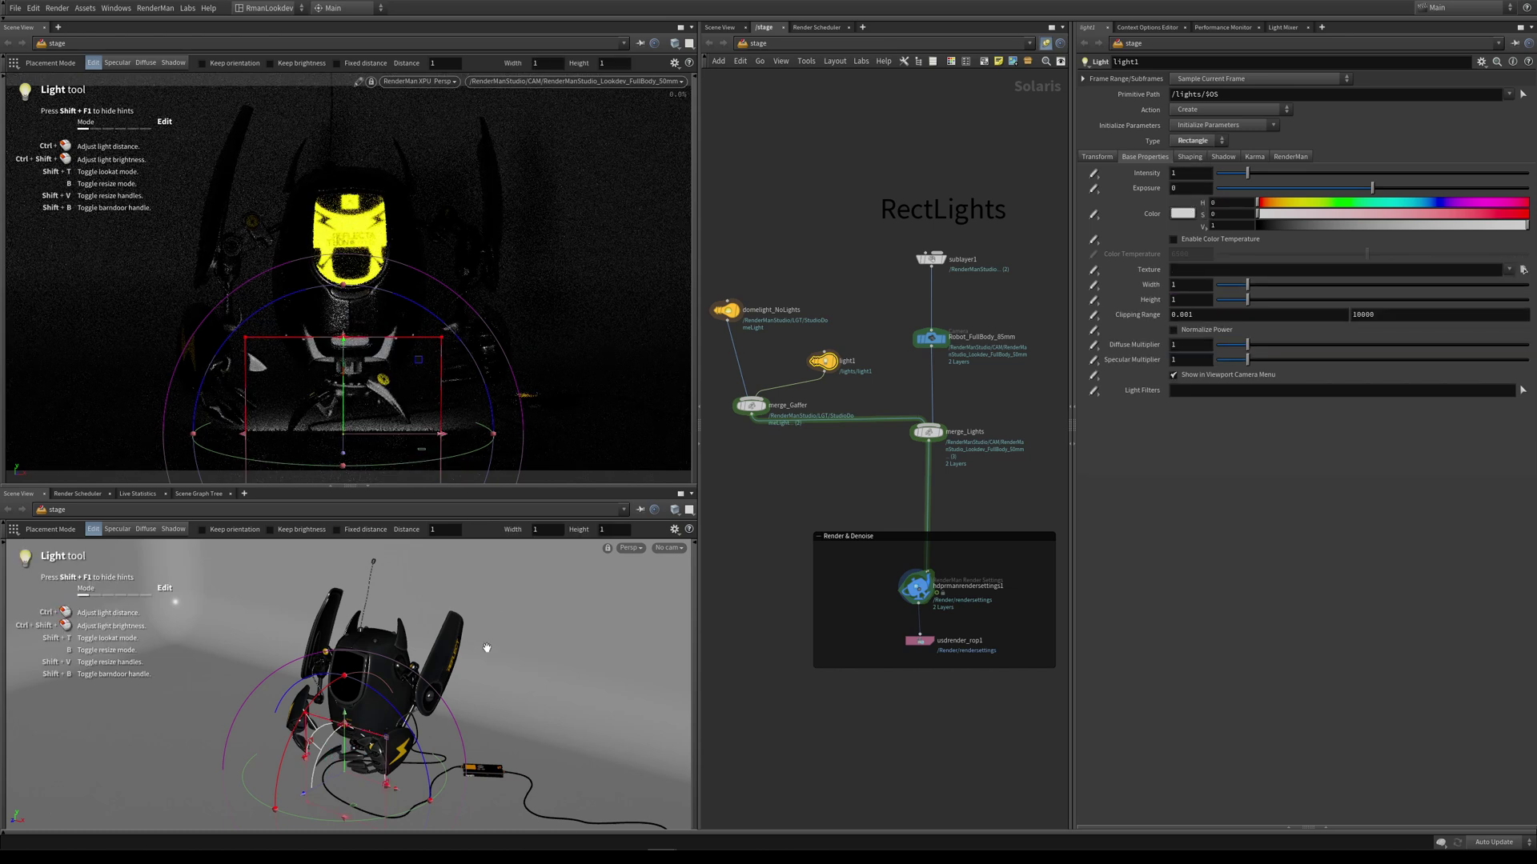
key("Escape")
left_click_drag(501, 642, 256, 715)
key("Return")
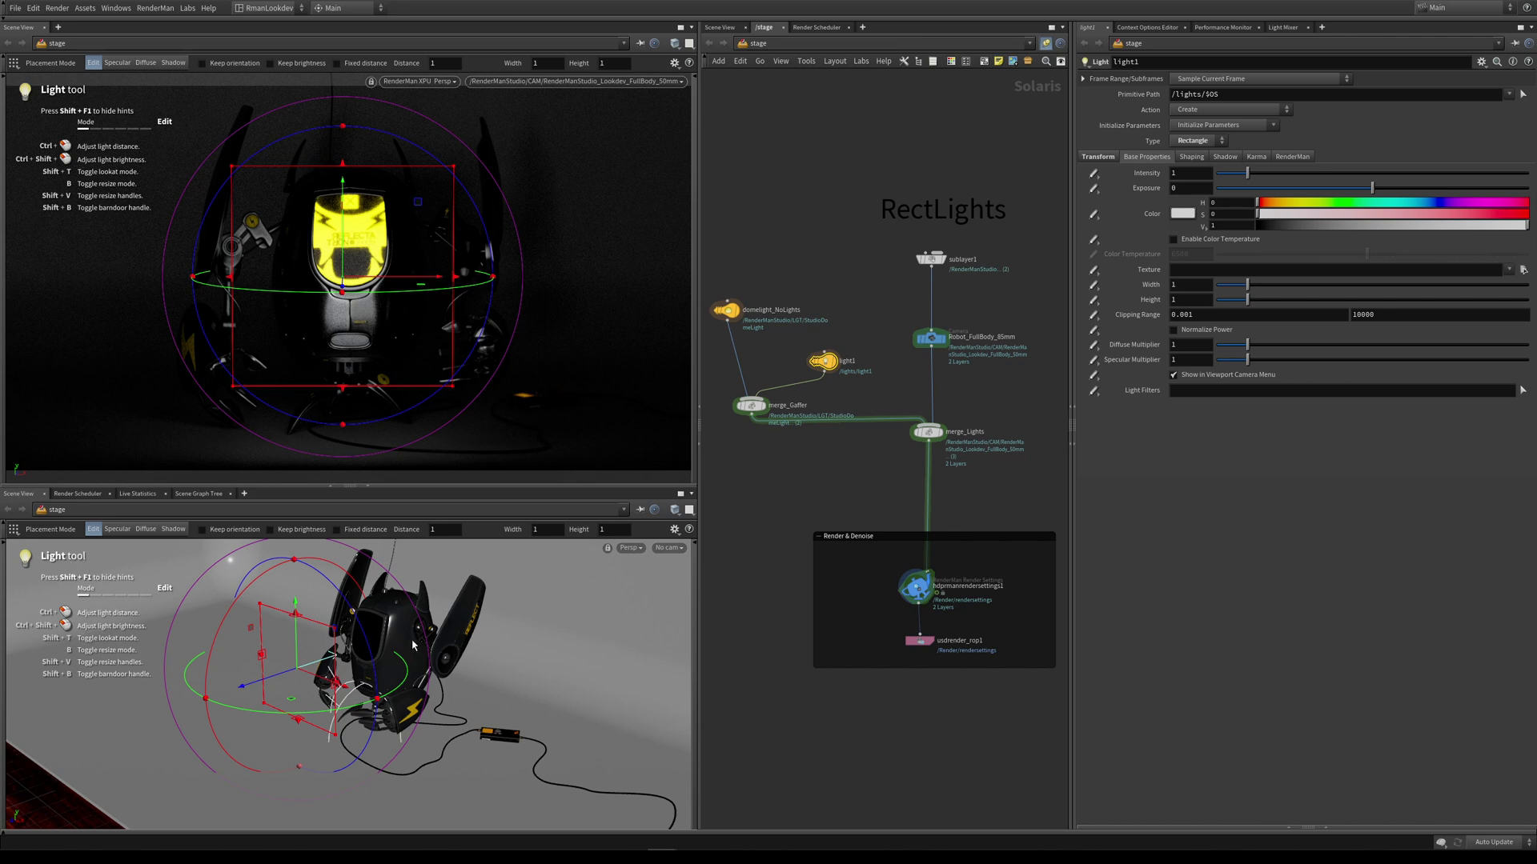
Step: Aim the rectangle light at the robot in Look At mode, aligning the handle and raising the target point on the body
key("shift+t")
left_click(386, 678)
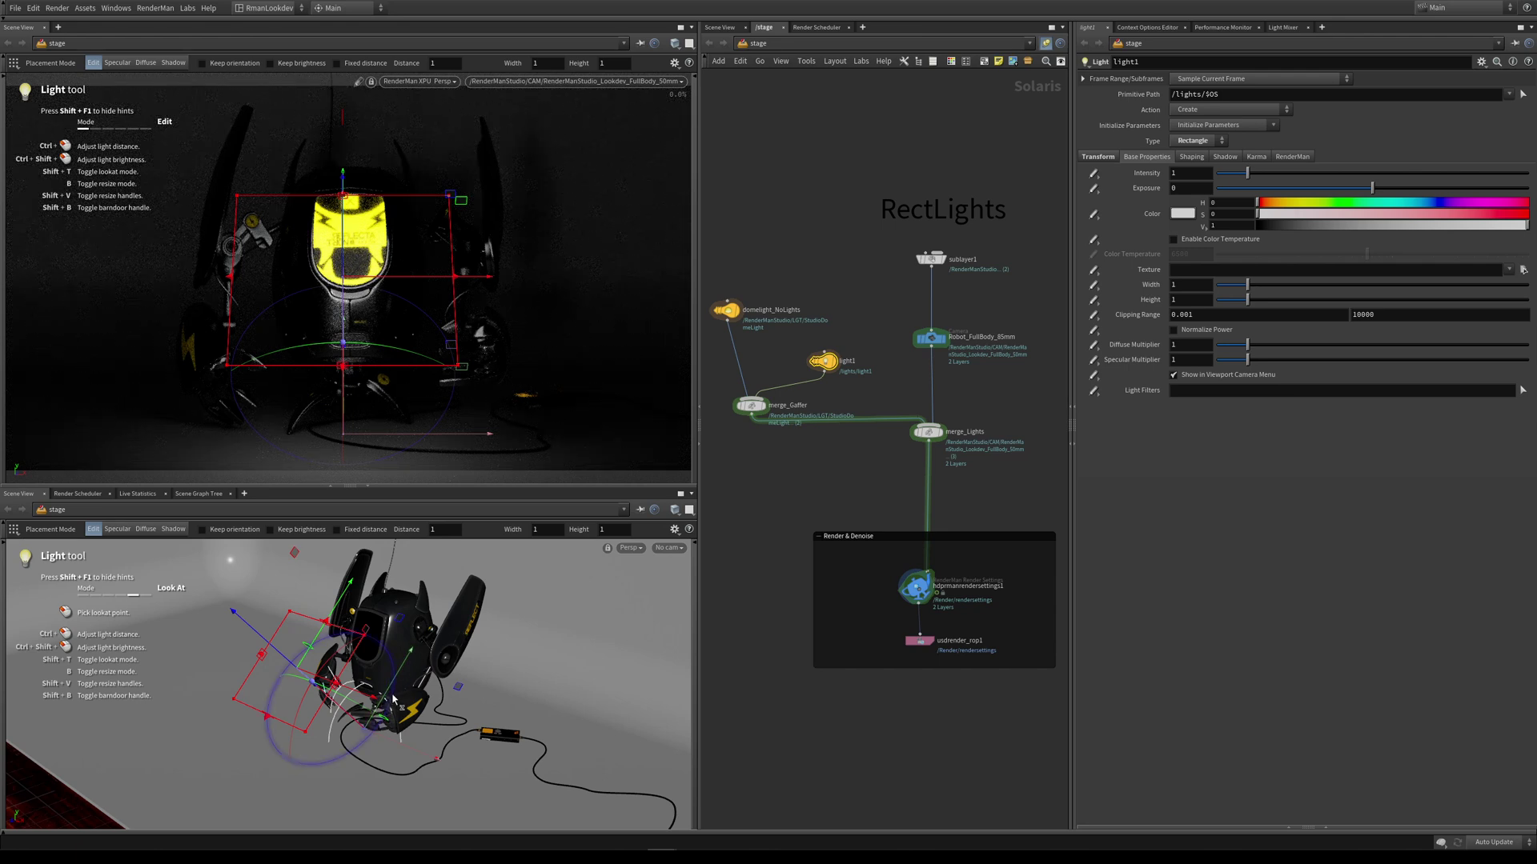
key("m")
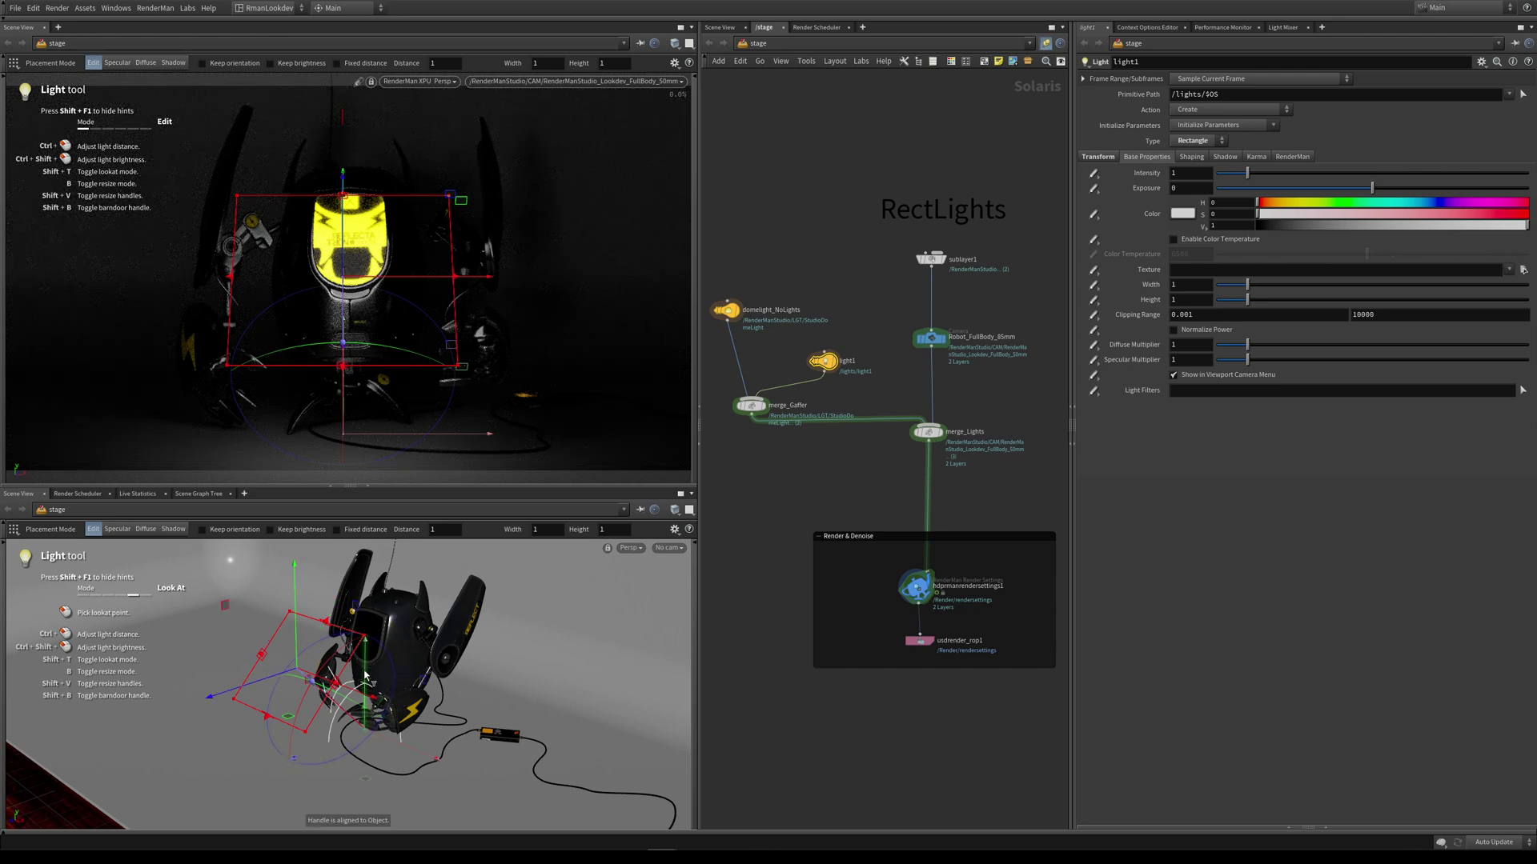
left_click_drag(367, 650, 382, 553)
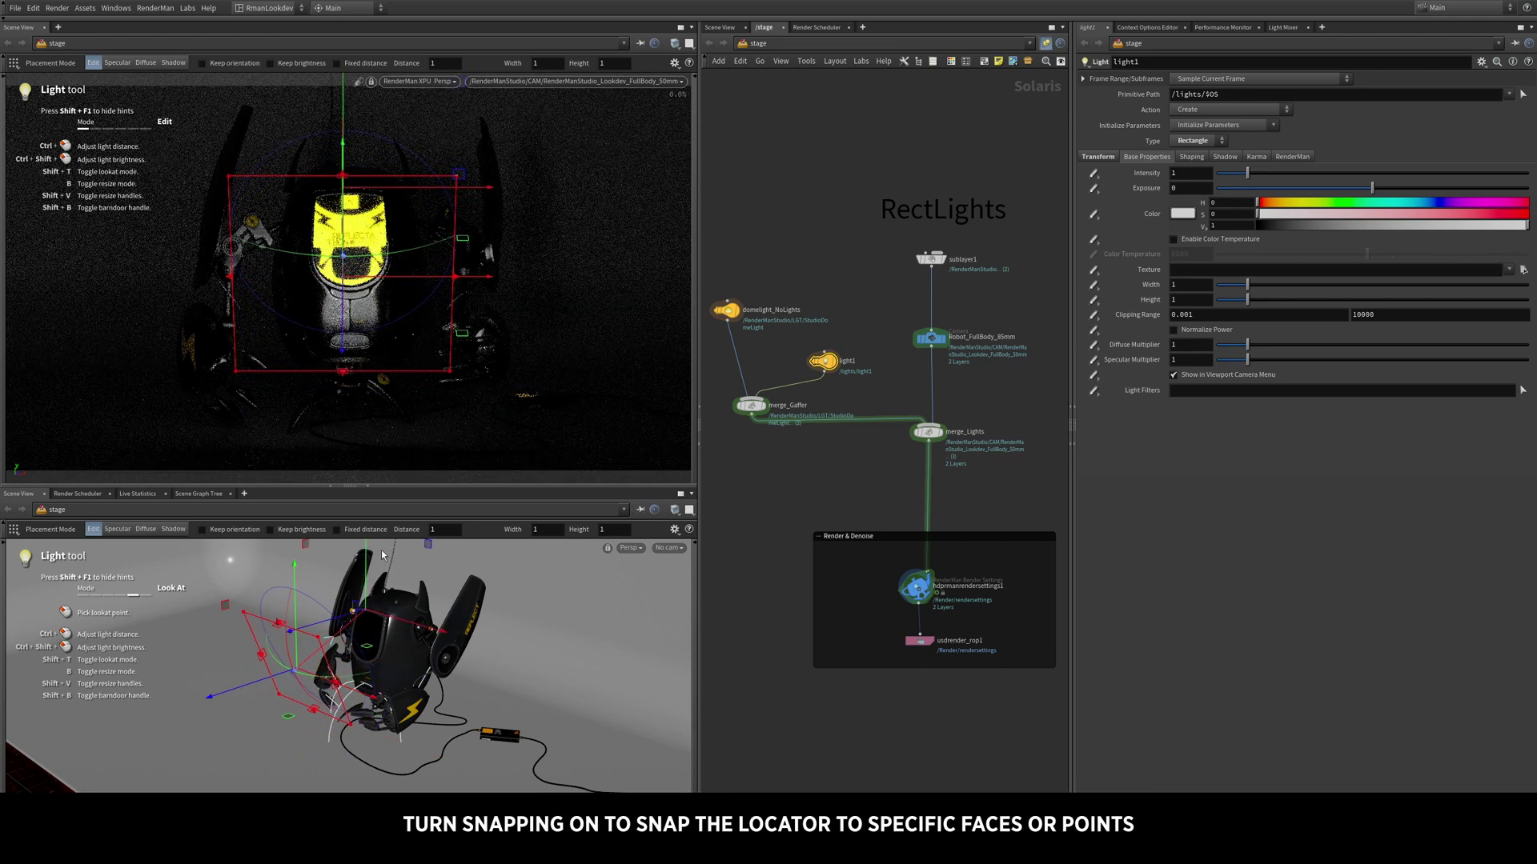
Step: Reposition the rectangle light behind one side of the robot, keeping it aimed at the look-at target
key("Escape")
left_click_drag(395, 645, 472, 600)
key("Return")
key("shift+t")
key("Escape")
key("Return")
key("ctrl+z")
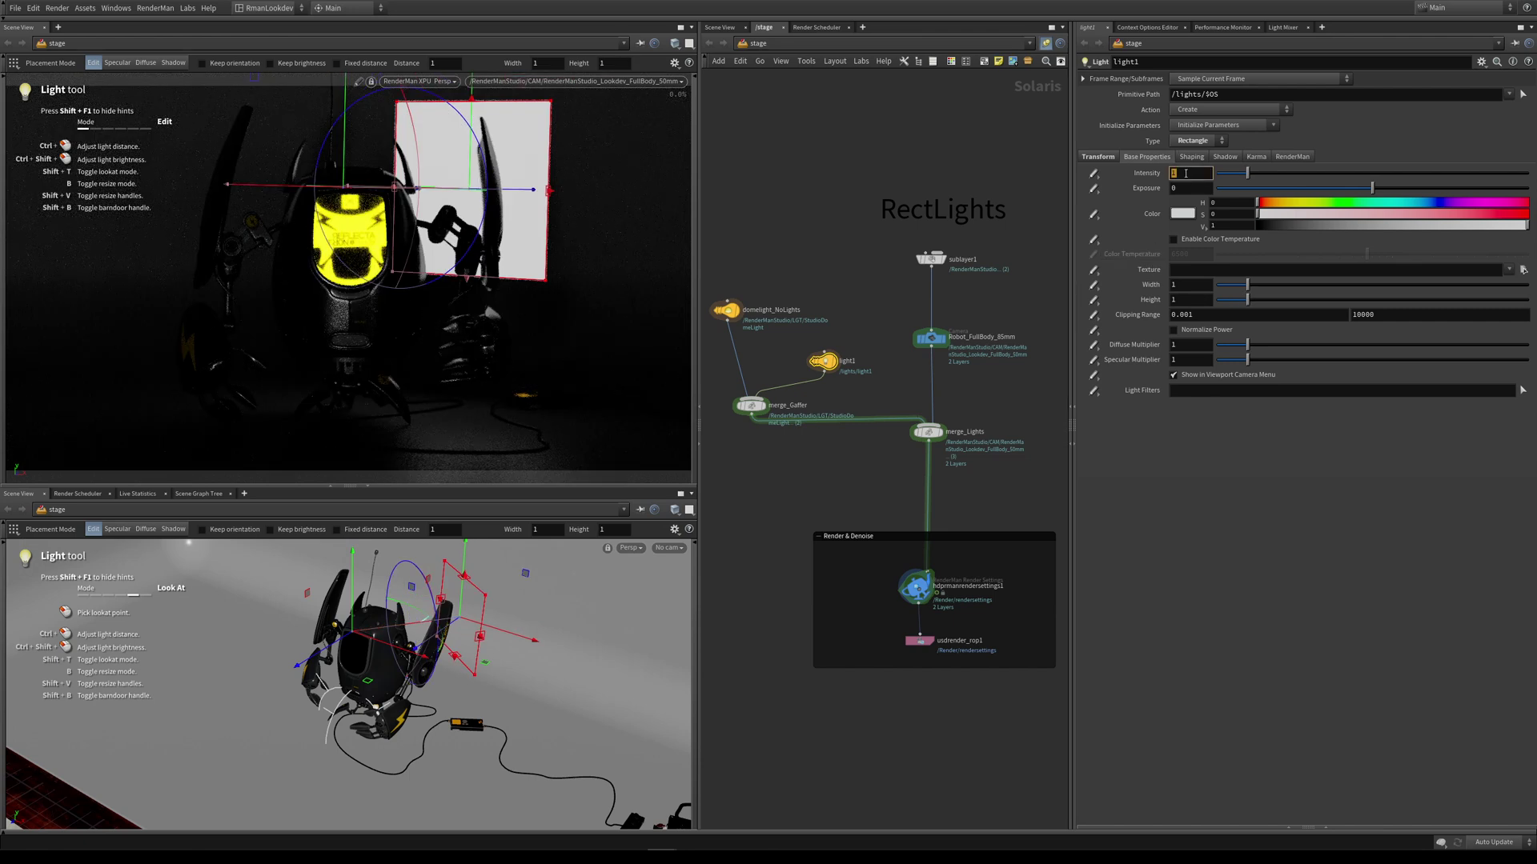
Step: Set the rectangle light's intensity to 3 and exposure to 2
type("3")
key("Tab")
type("2")
key("Tab")
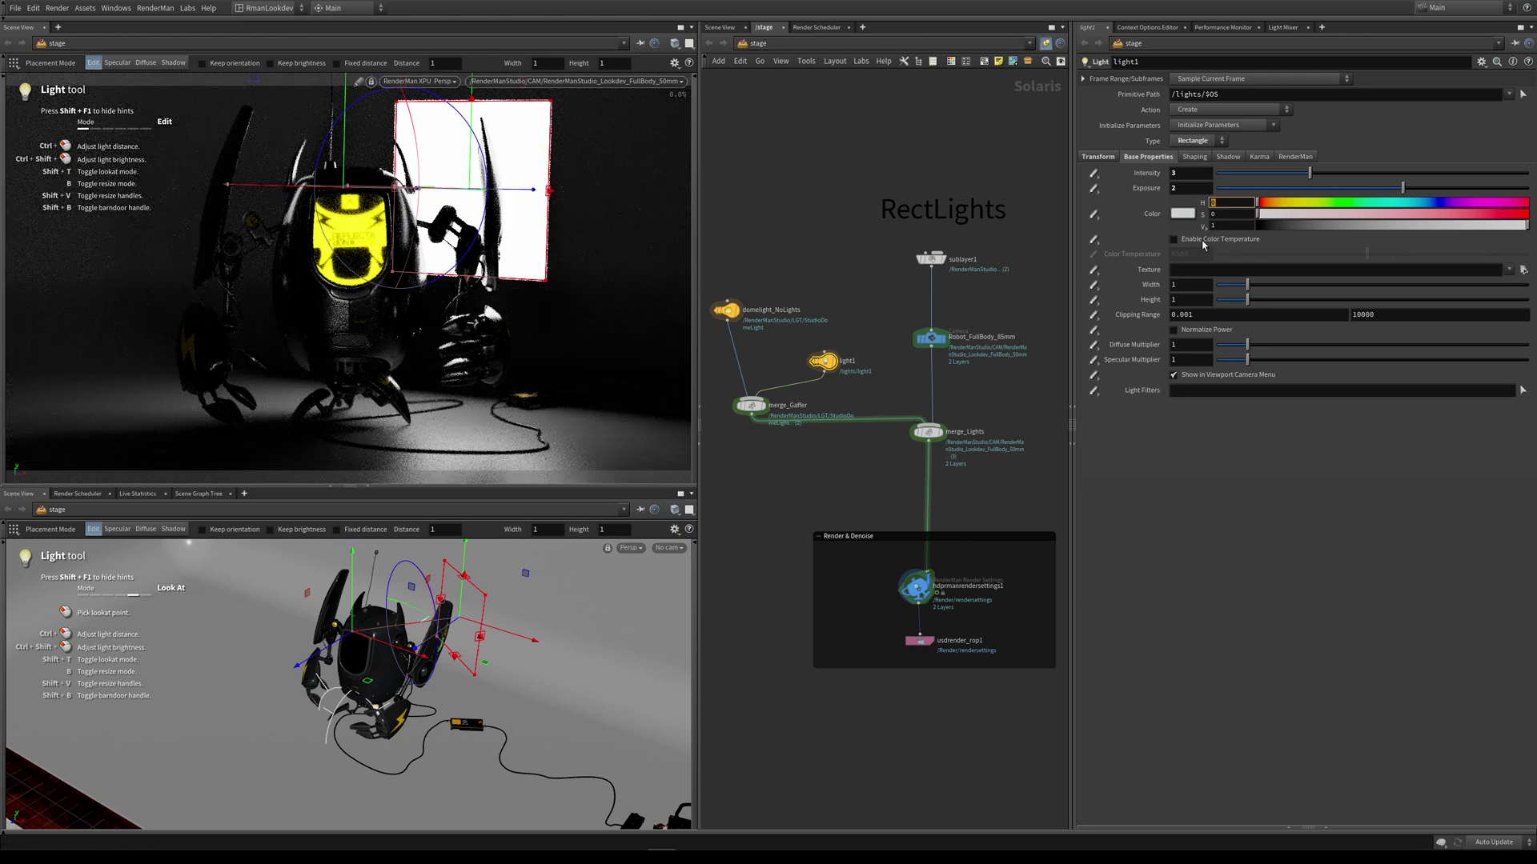
Step: Enable color temperature on the rectangle light and set it to 3500
left_click(1205, 240)
left_click(1317, 254)
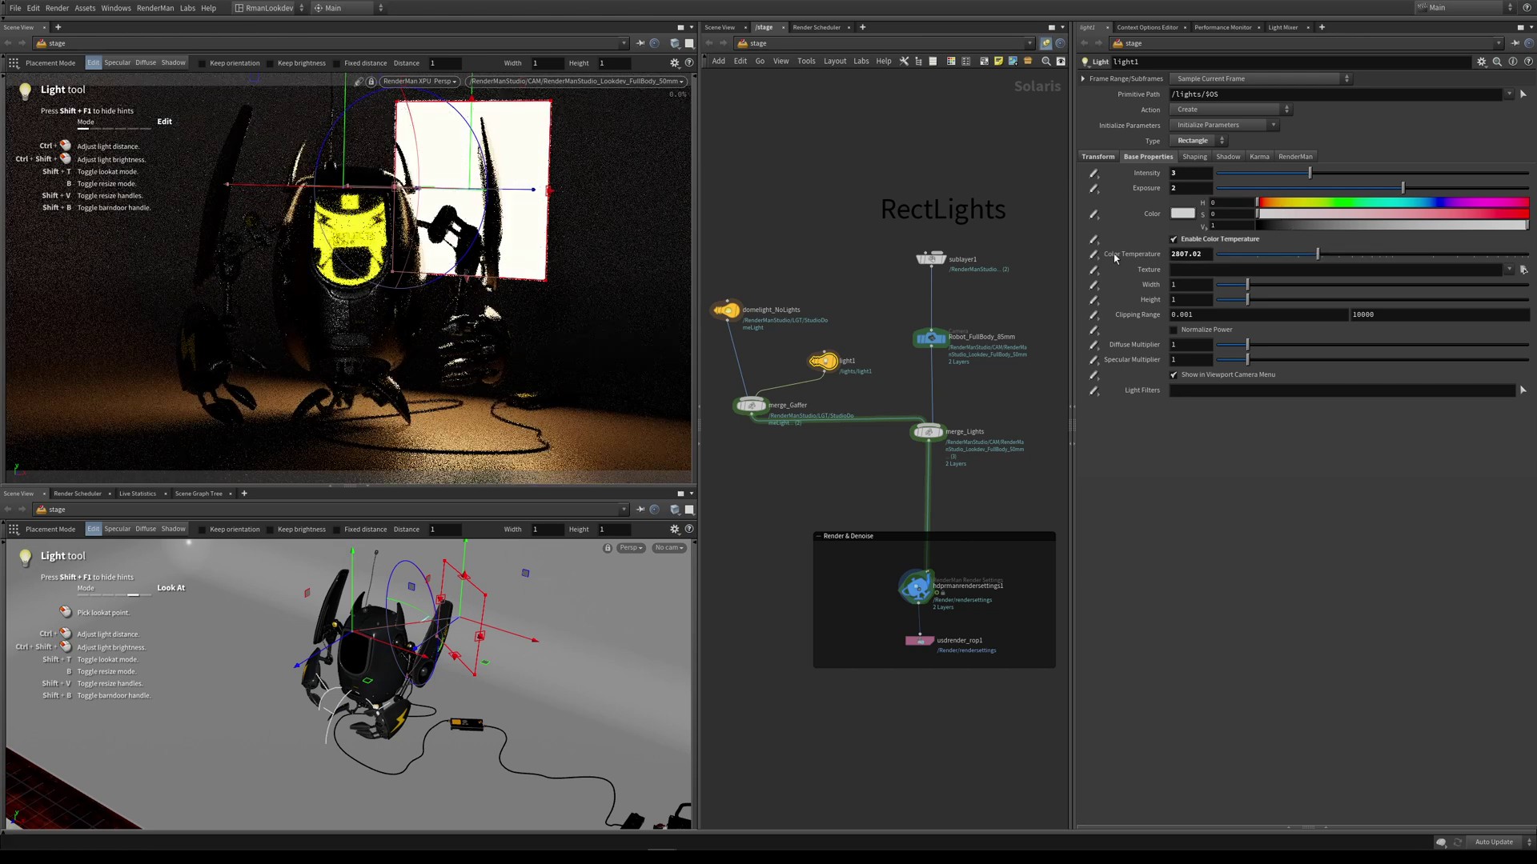
left_click(1192, 254)
type("3500")
key("Return")
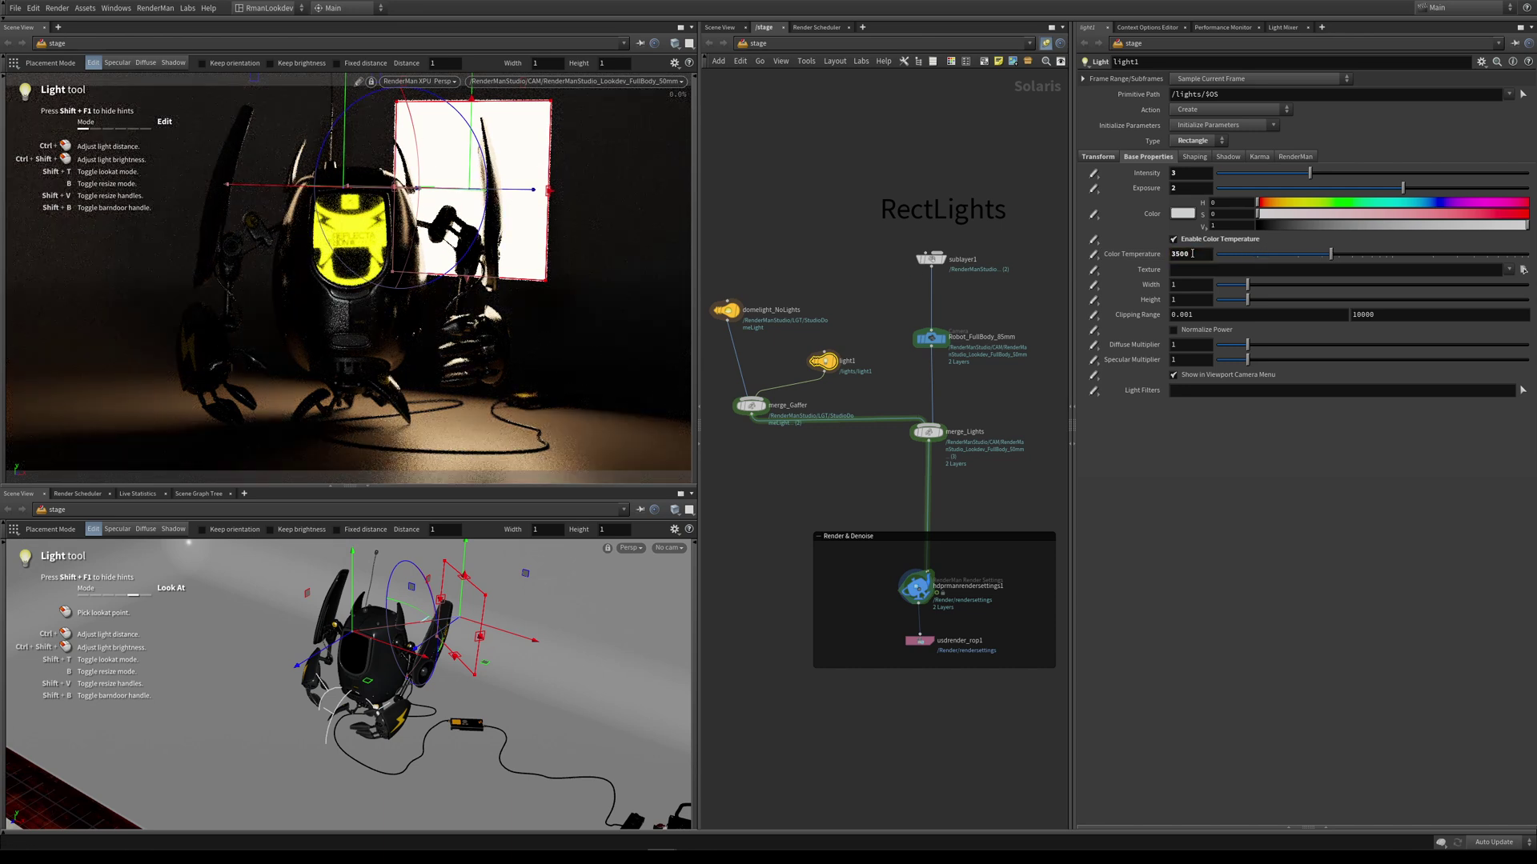
Step: Set the rectangle light's color temperature to 6500 and disable color temperature
left_click(1192, 254)
type("6500")
key("Return")
left_click(1173, 239)
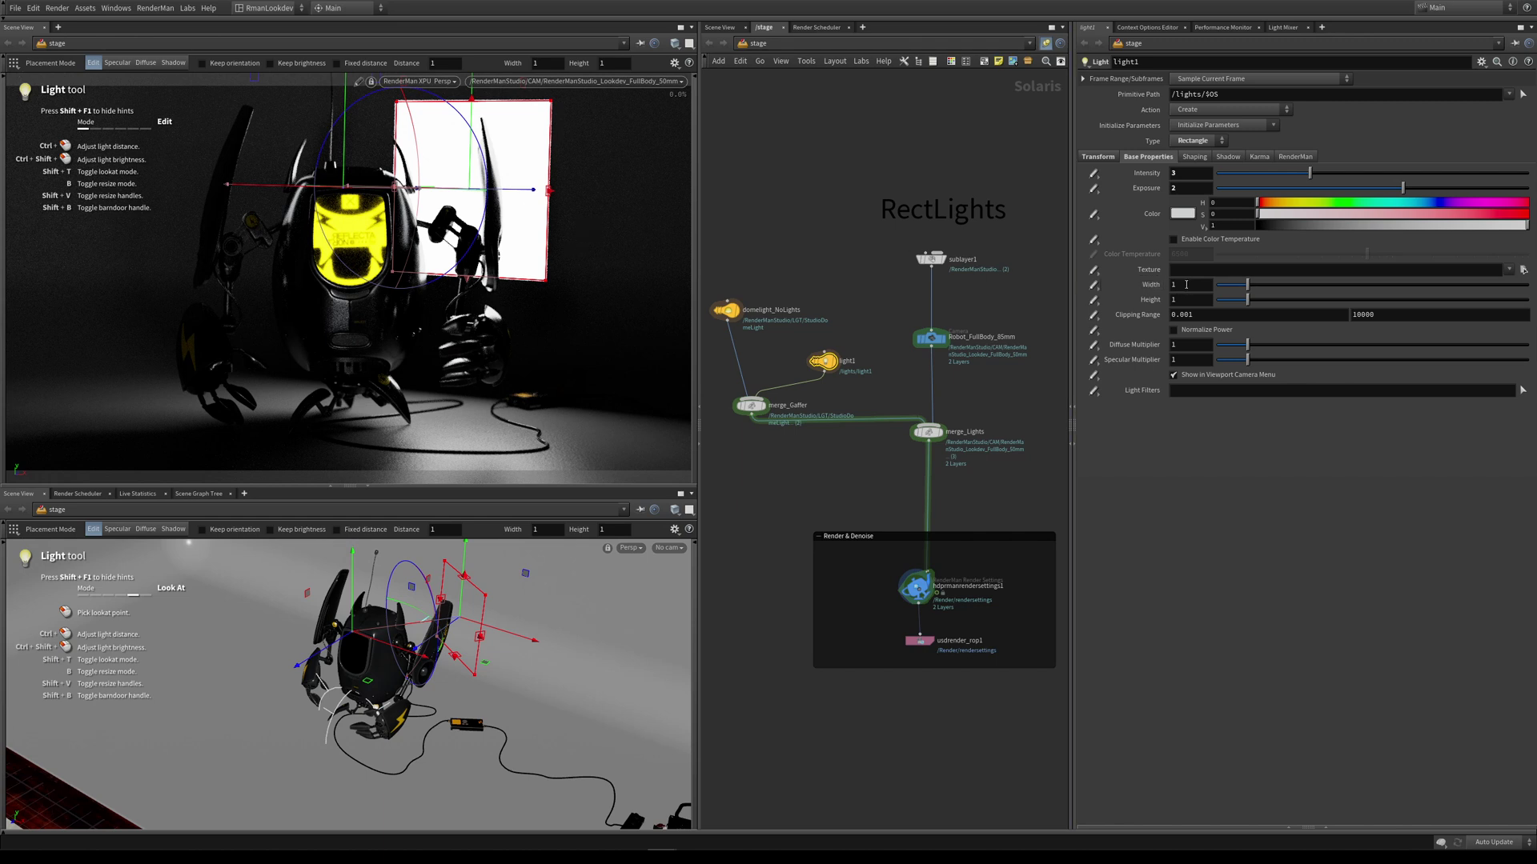
Step: Shrink the rectangle light to a width of .5 and a height of .5
left_click(1186, 284)
type(".5")
key("Tab")
type(".5")
key("Tab")
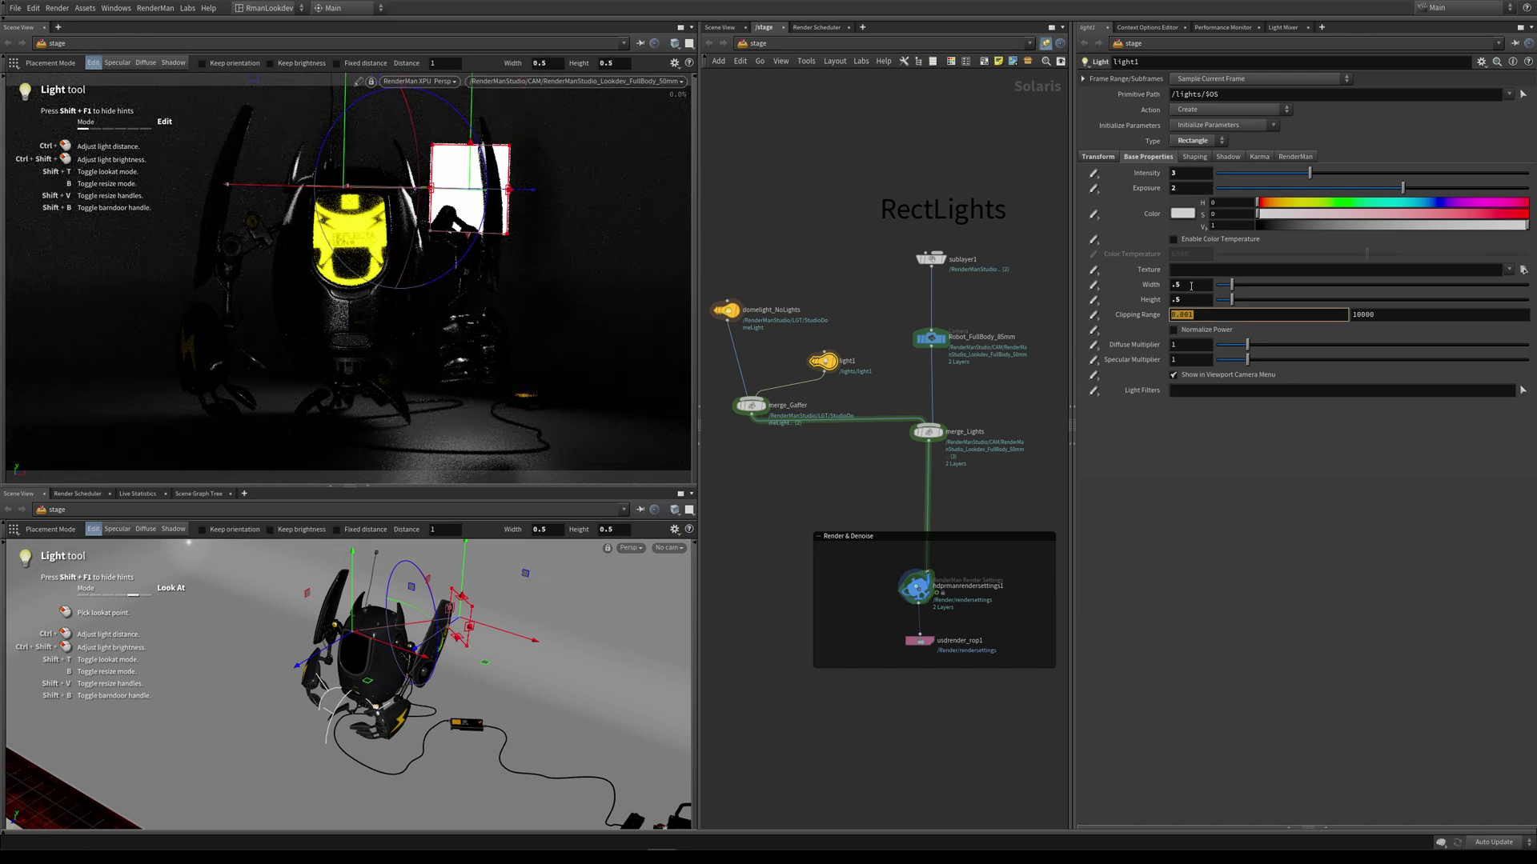
Step: Enlarge the rectangle light to a width of 1 and a height of 2
left_click(1191, 285)
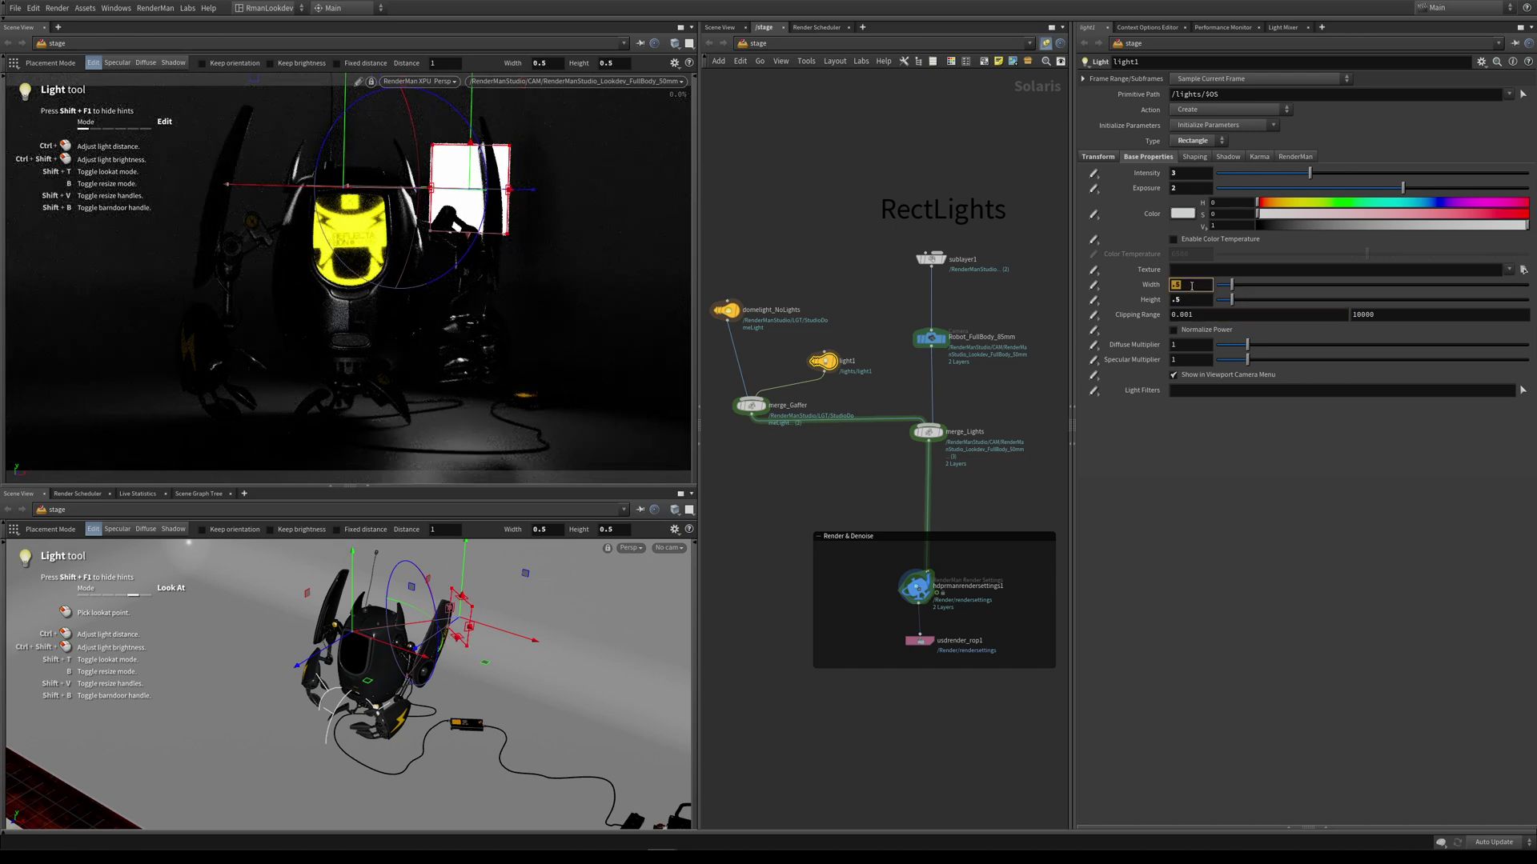
type("1")
key("Tab")
type("2")
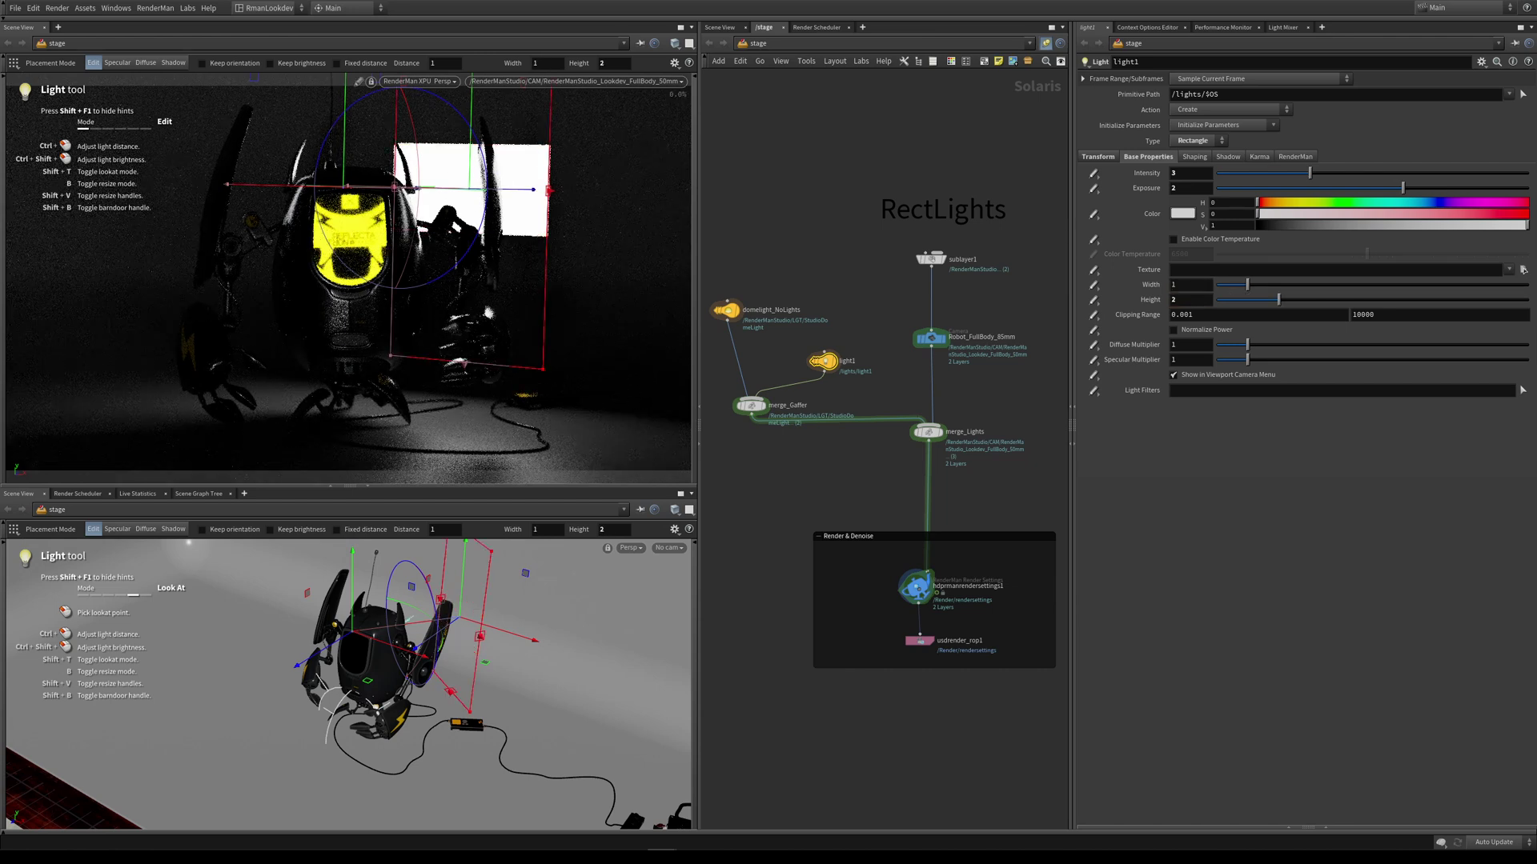
key("Return")
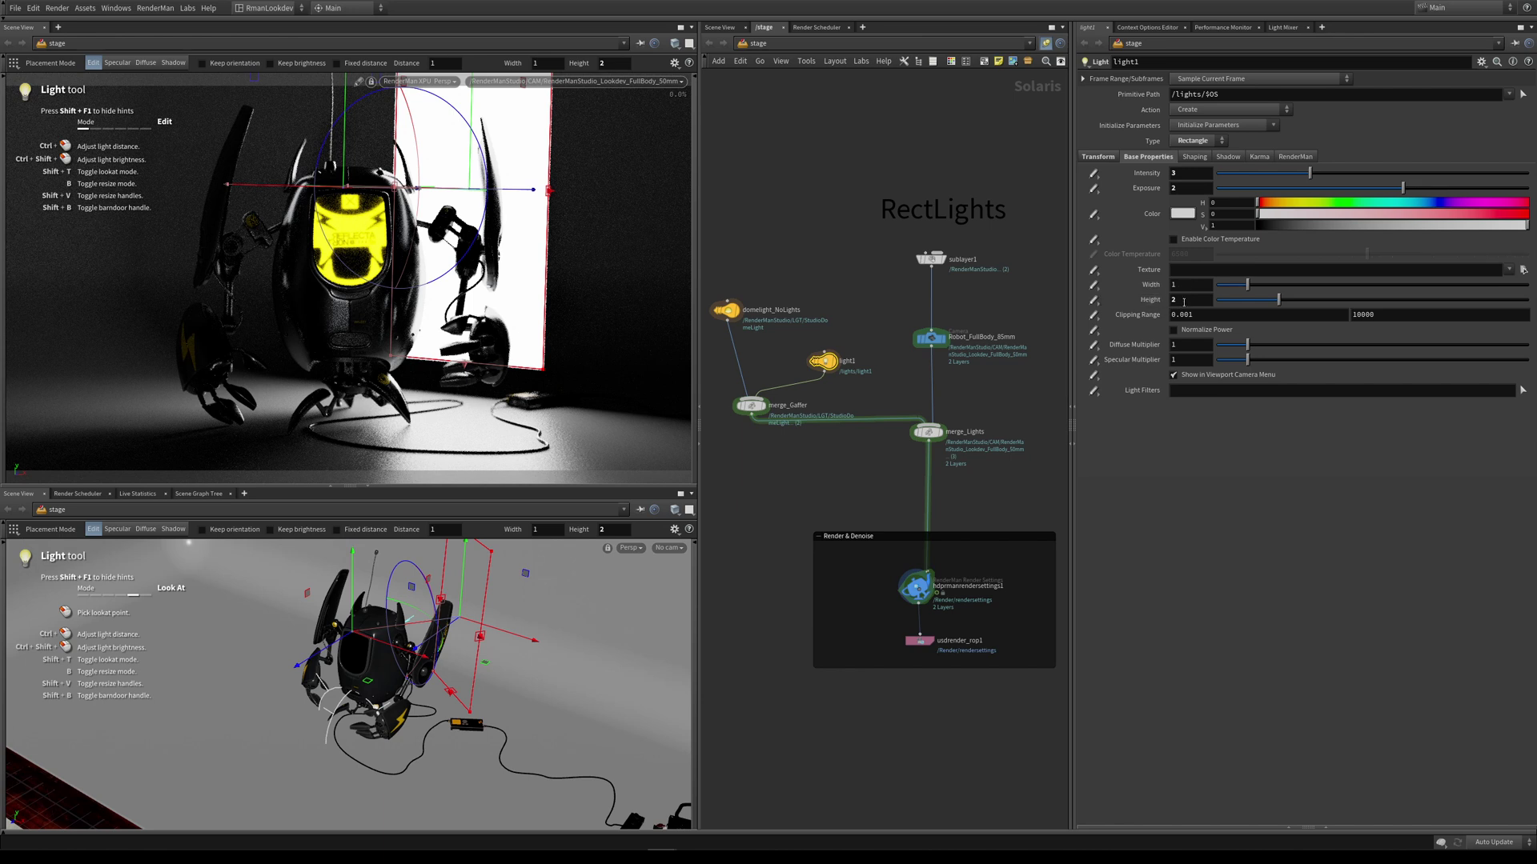
Step: Set the rectangle light's height back to 1
left_click(1183, 302)
type("1")
key("Tab")
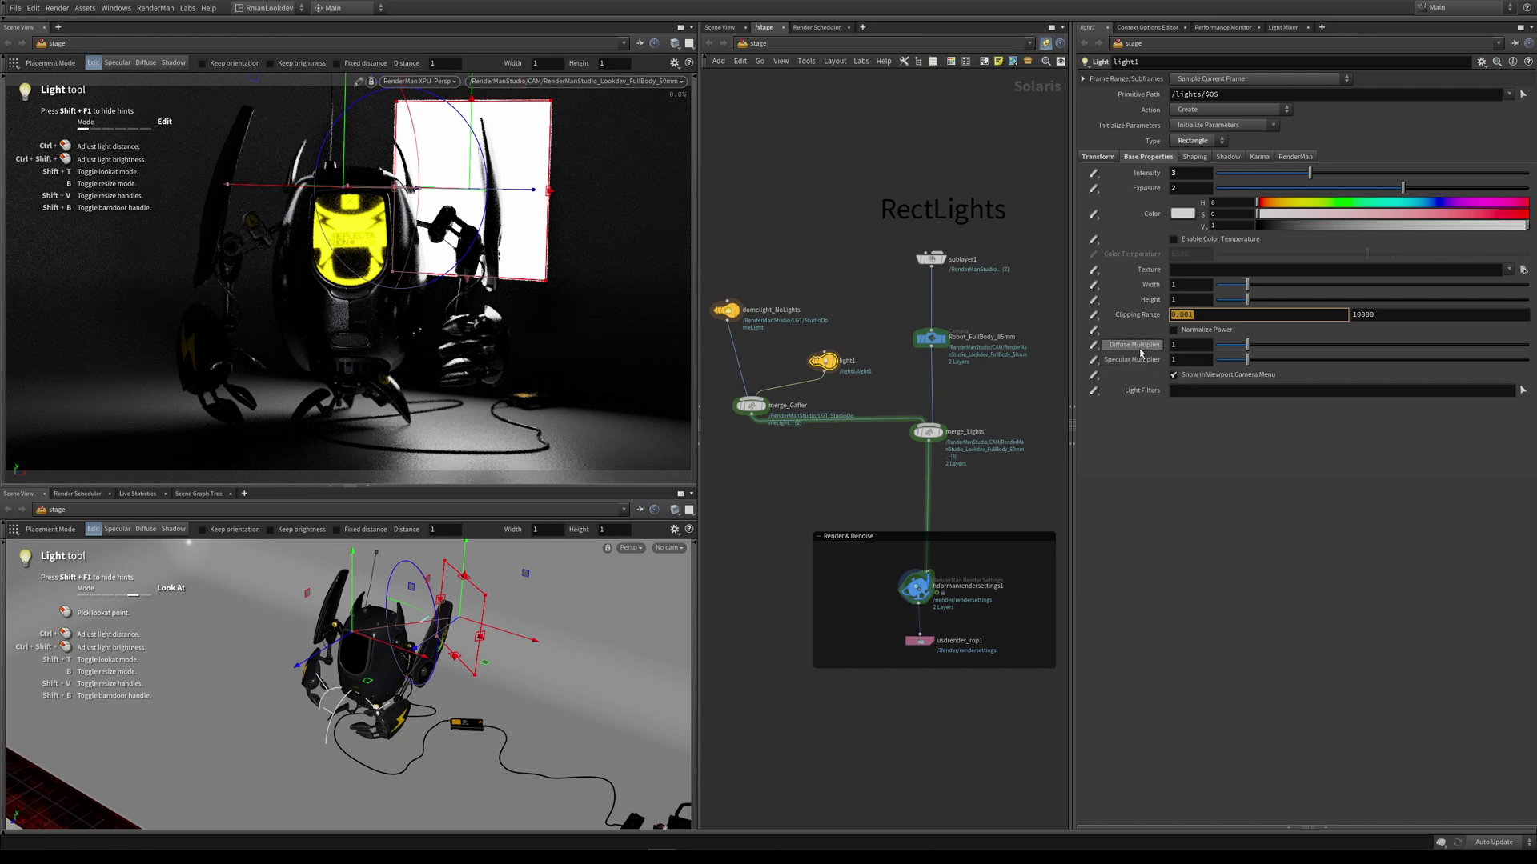
Step: Test the light without its diffuse contribution, restore the diffuse multiplier to 1, and set the specular multiplier to 0
left_click(1217, 344)
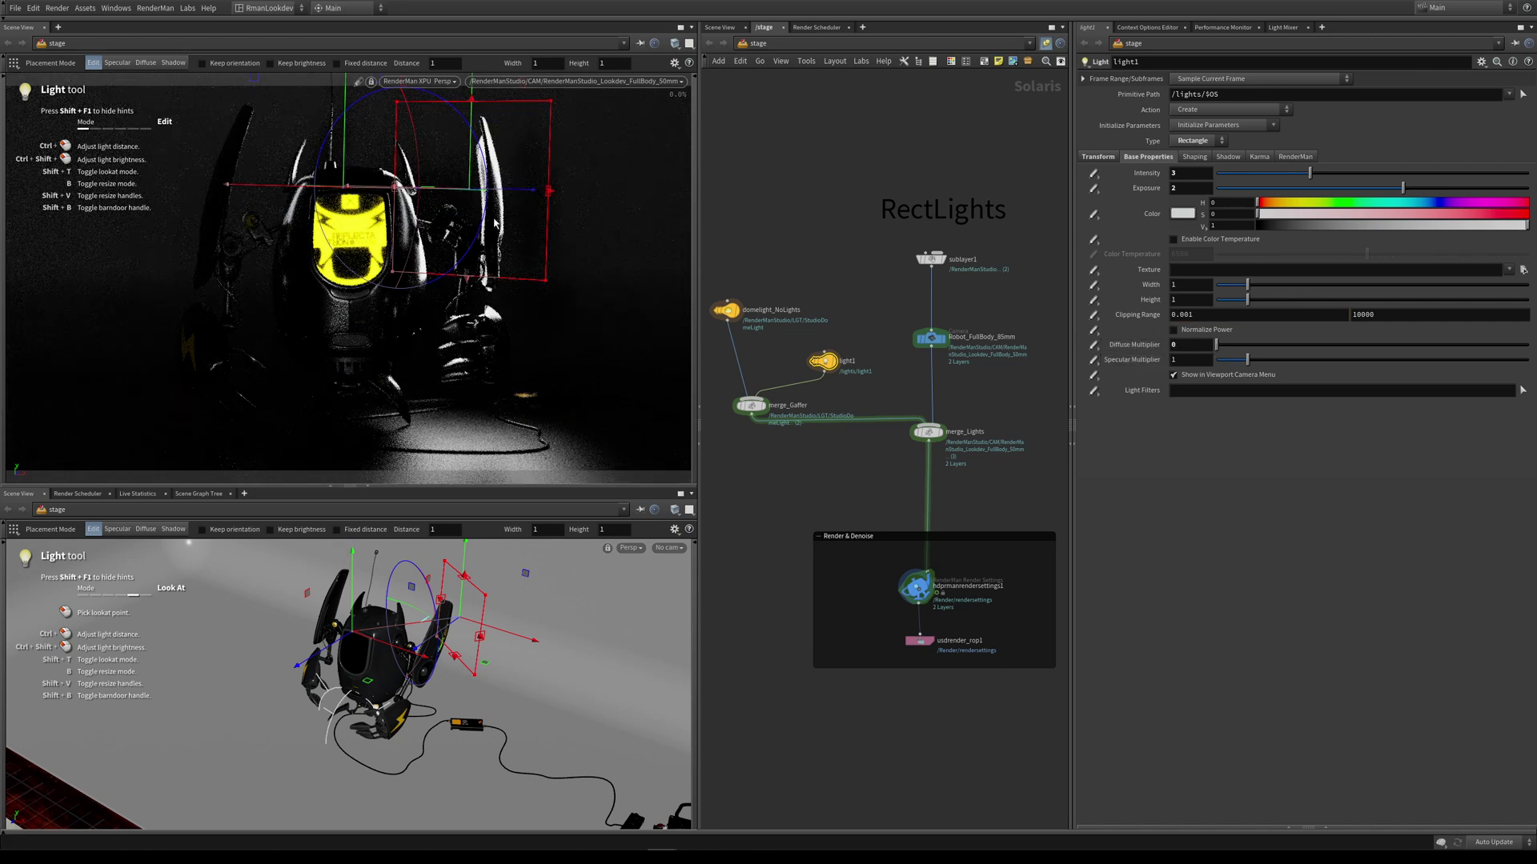
left_click(1185, 346)
type("1")
key("Tab")
type("0")
key("Return")
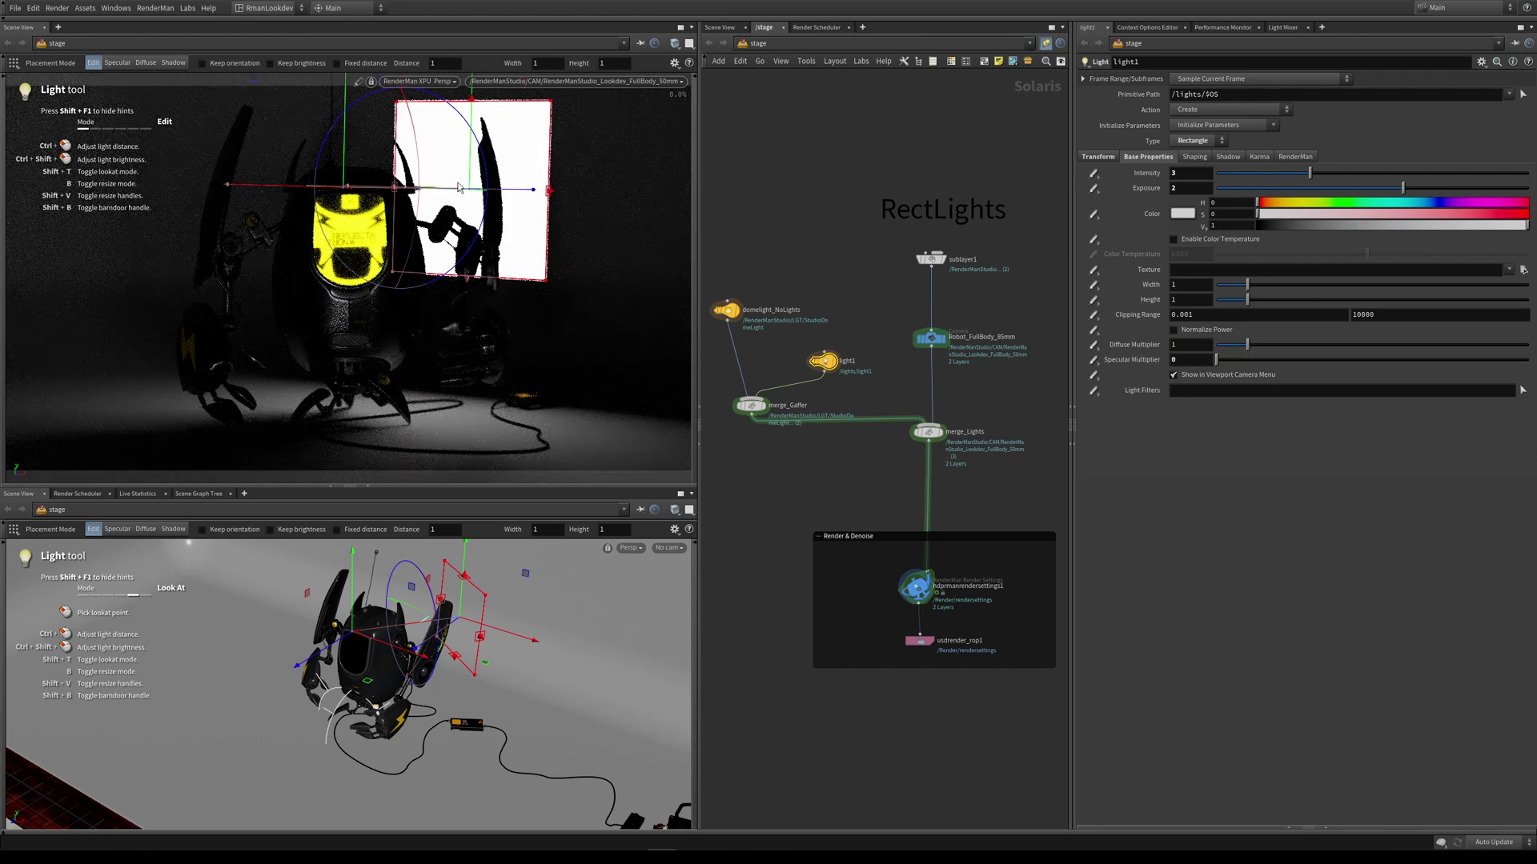
Step: Restore the rectangle light's specular multiplier to 1
left_click(1193, 360)
type("1")
key("Tab")
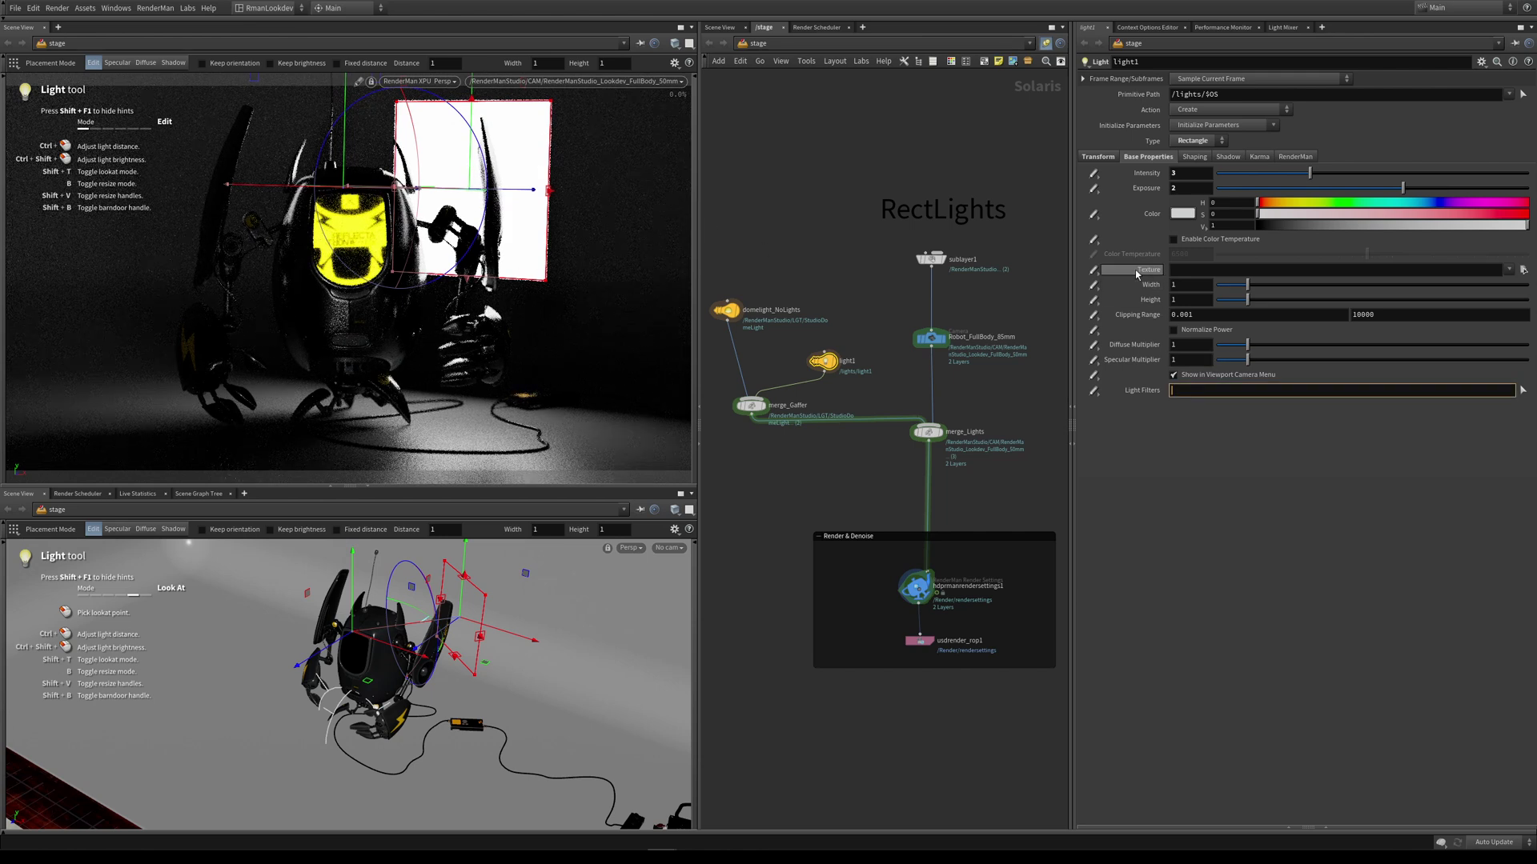
Step: Try the Cylinder, Sphere and Disk light types on the rectangle light, and return its type to Rectangle
mouse_move(1135, 271)
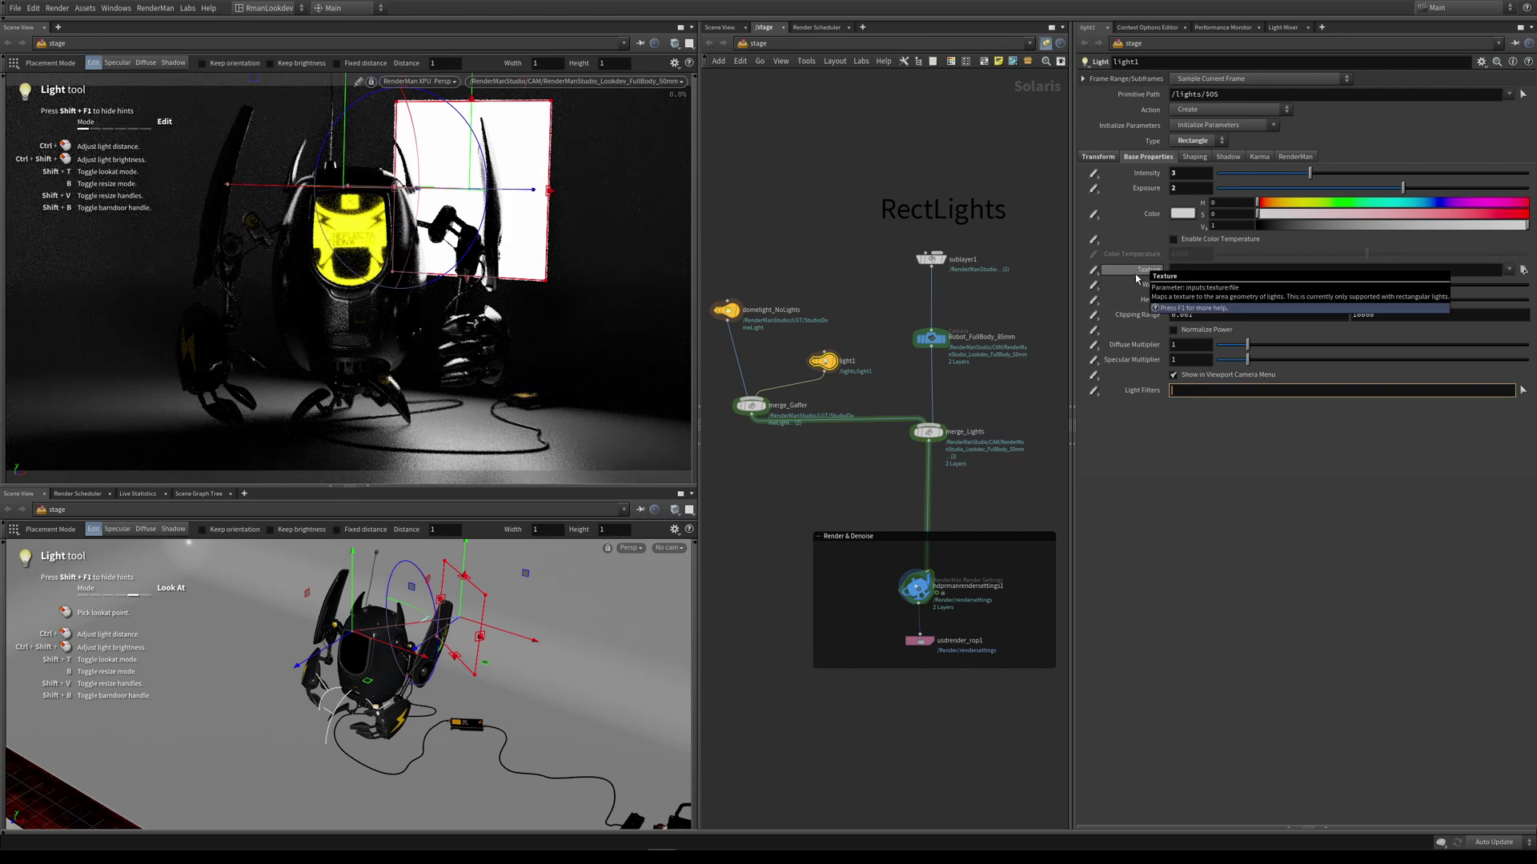
left_click(1191, 142)
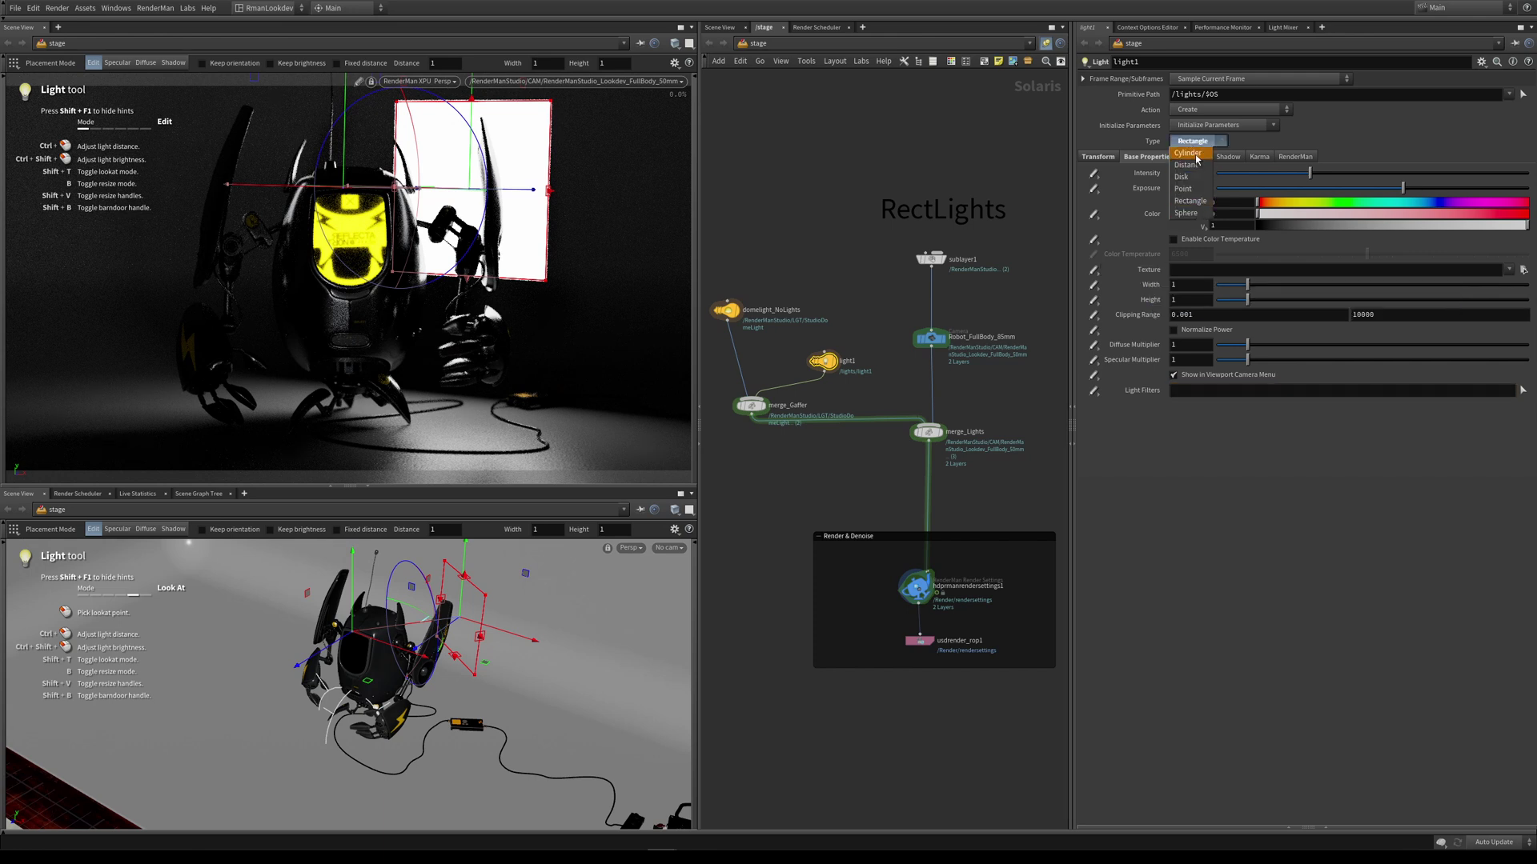
left_click(1196, 157)
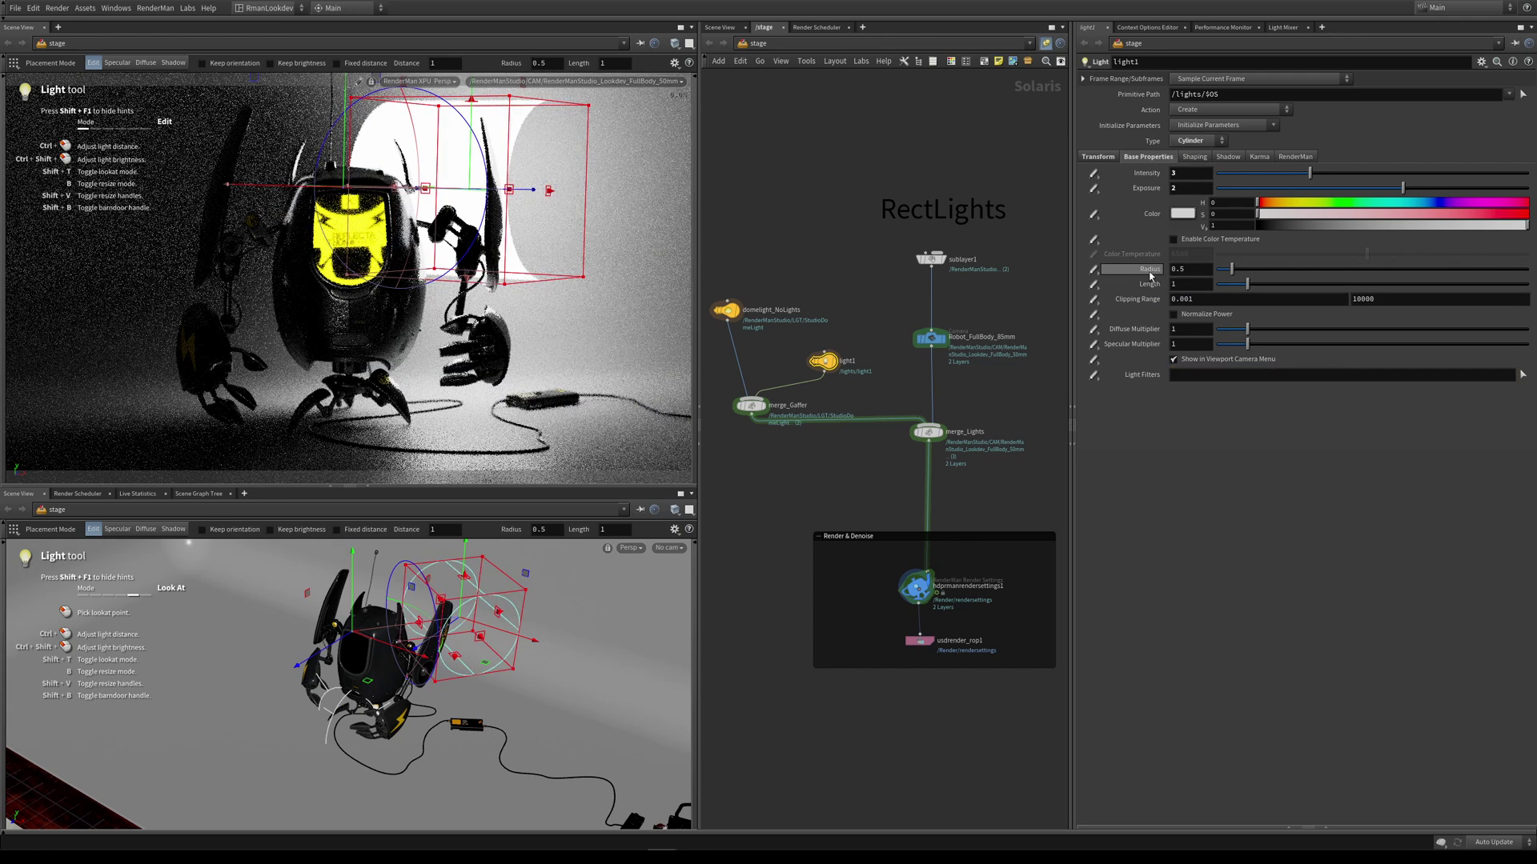
left_click(1196, 143)
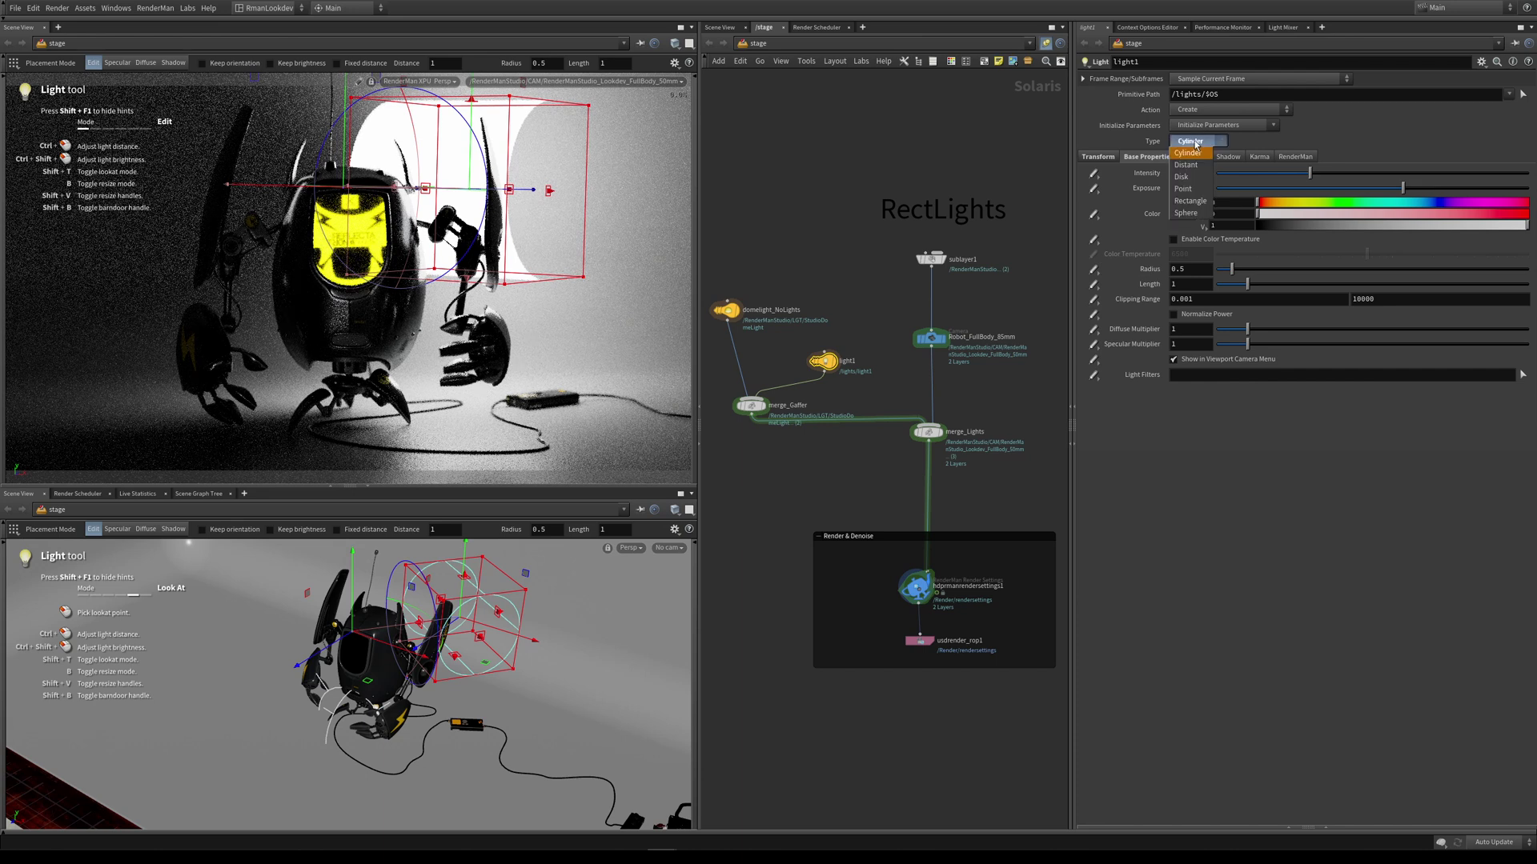
left_click(1192, 213)
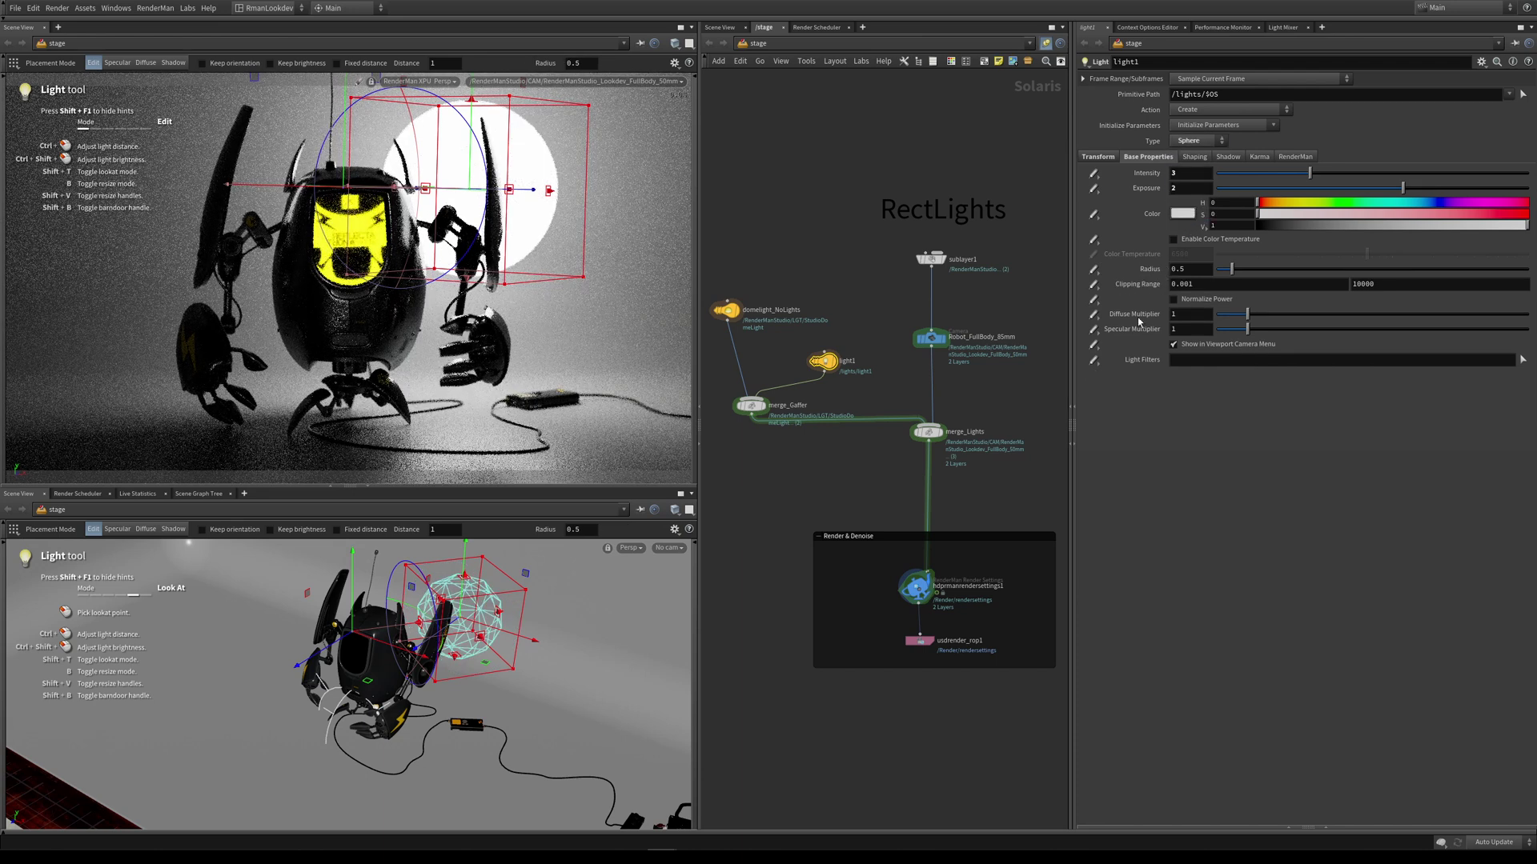
left_click(1198, 141)
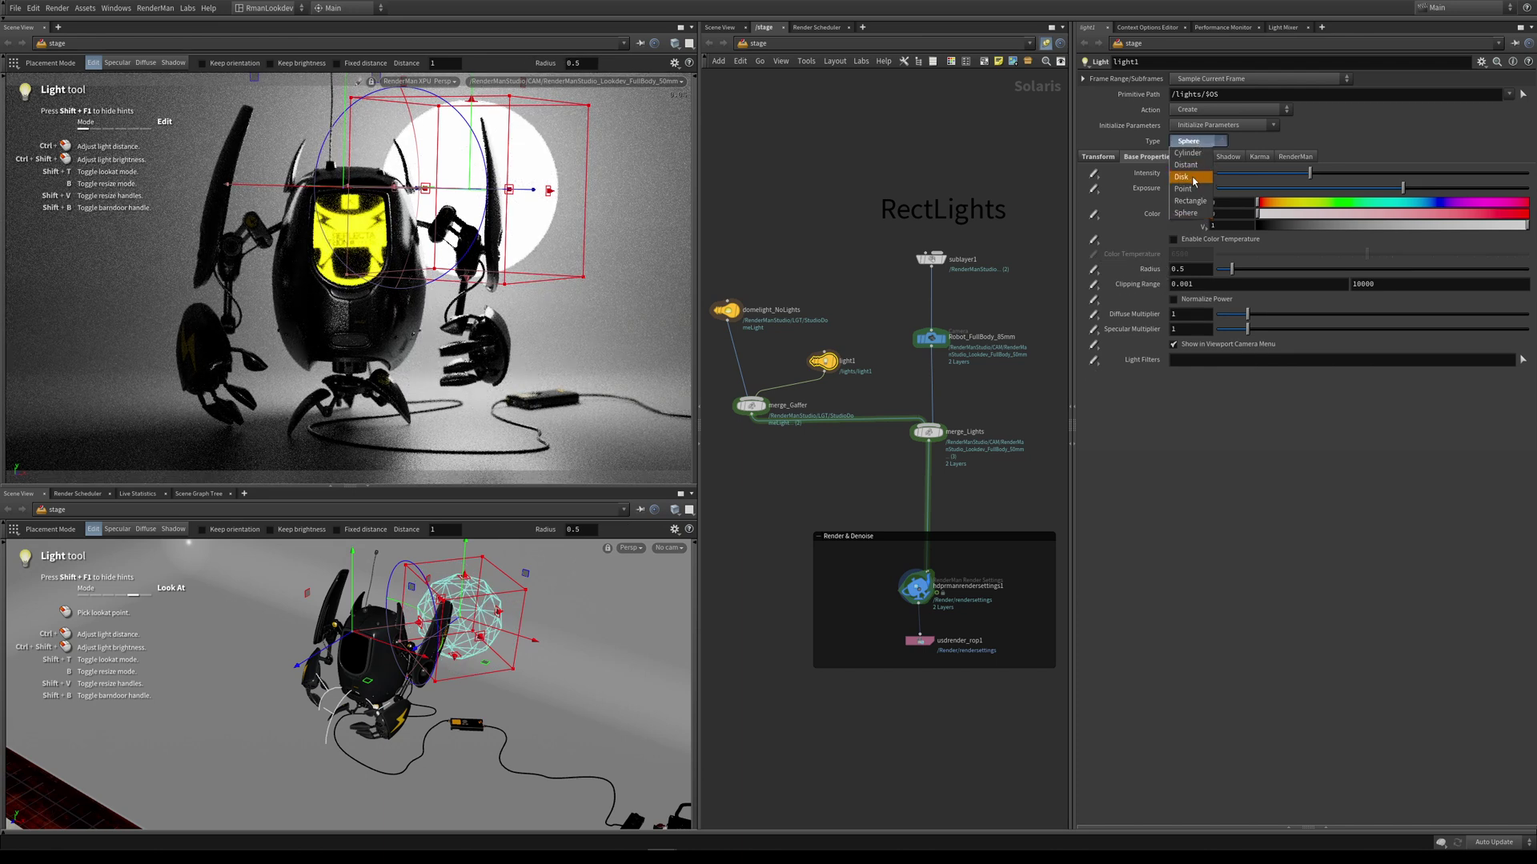
left_click(1193, 178)
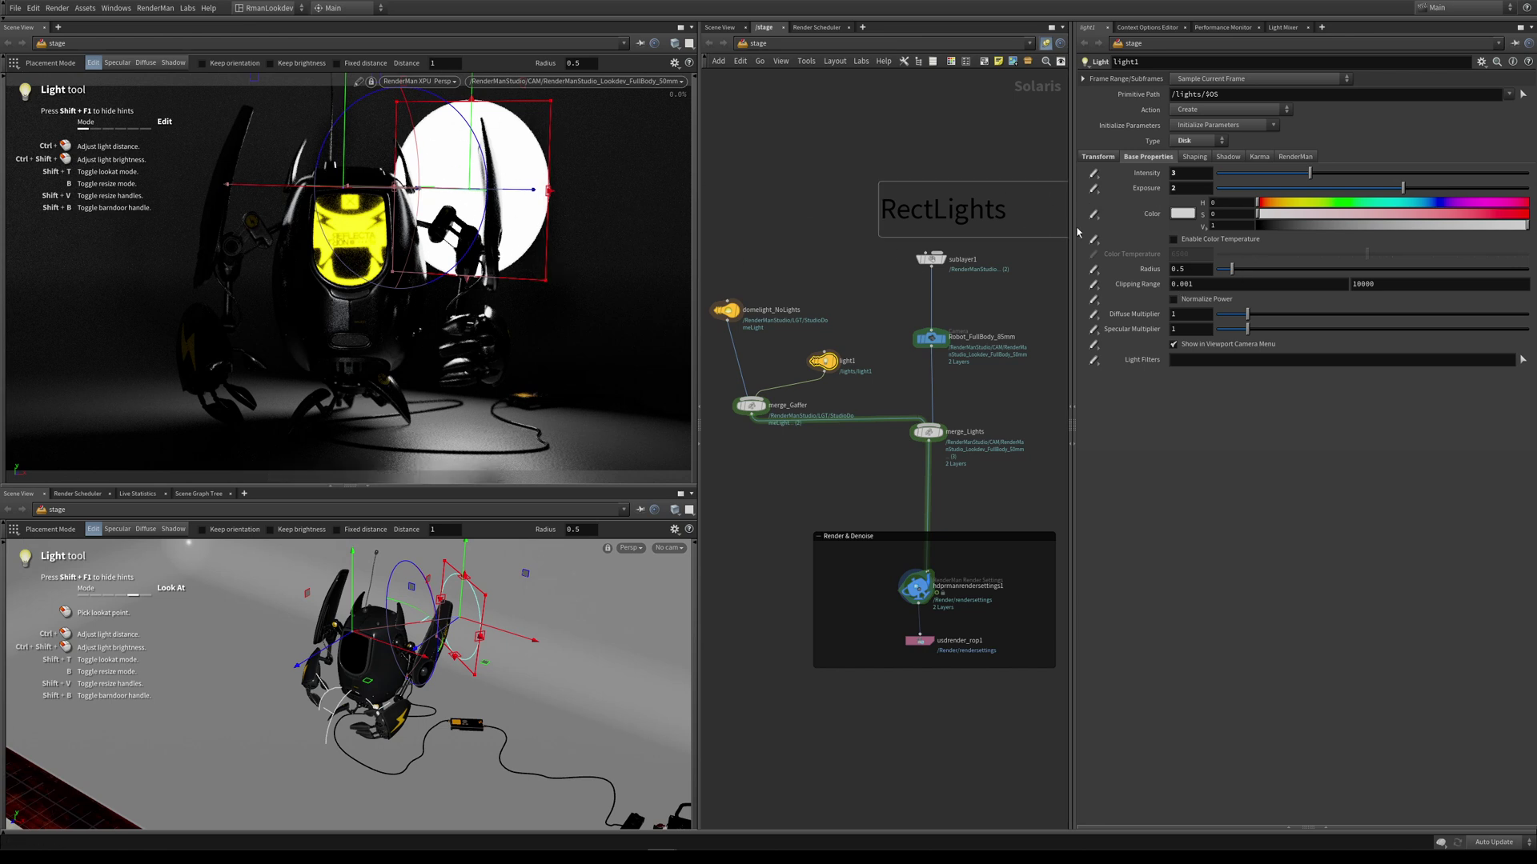
left_click(1198, 140)
left_click(1191, 202)
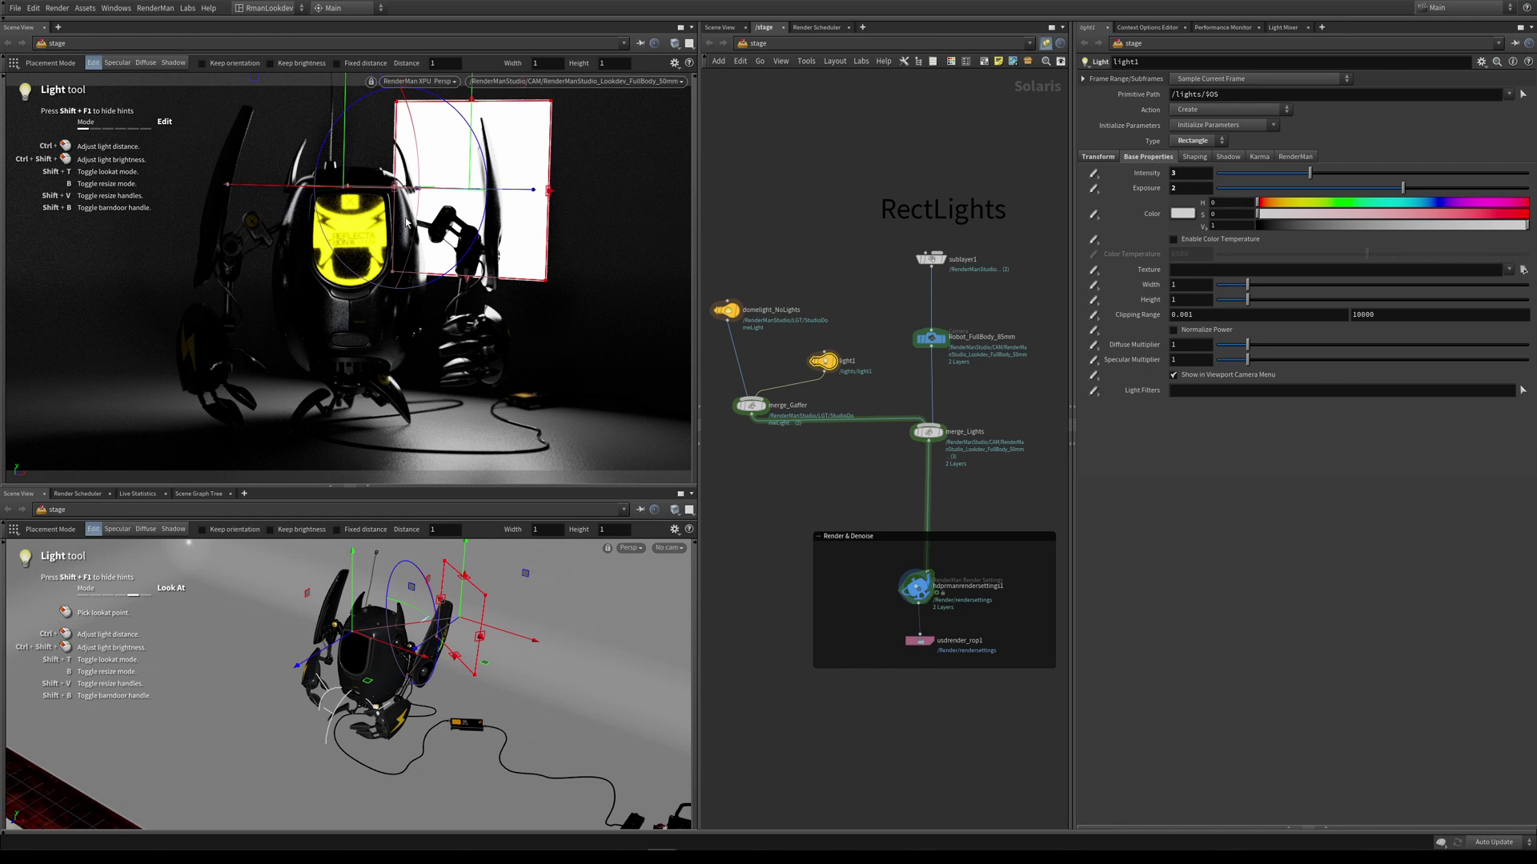
Step: Swing the rectangle light around the robot's side and back so its face shows in the camera view
left_click(372, 702)
left_click_drag(372, 702, 470, 710)
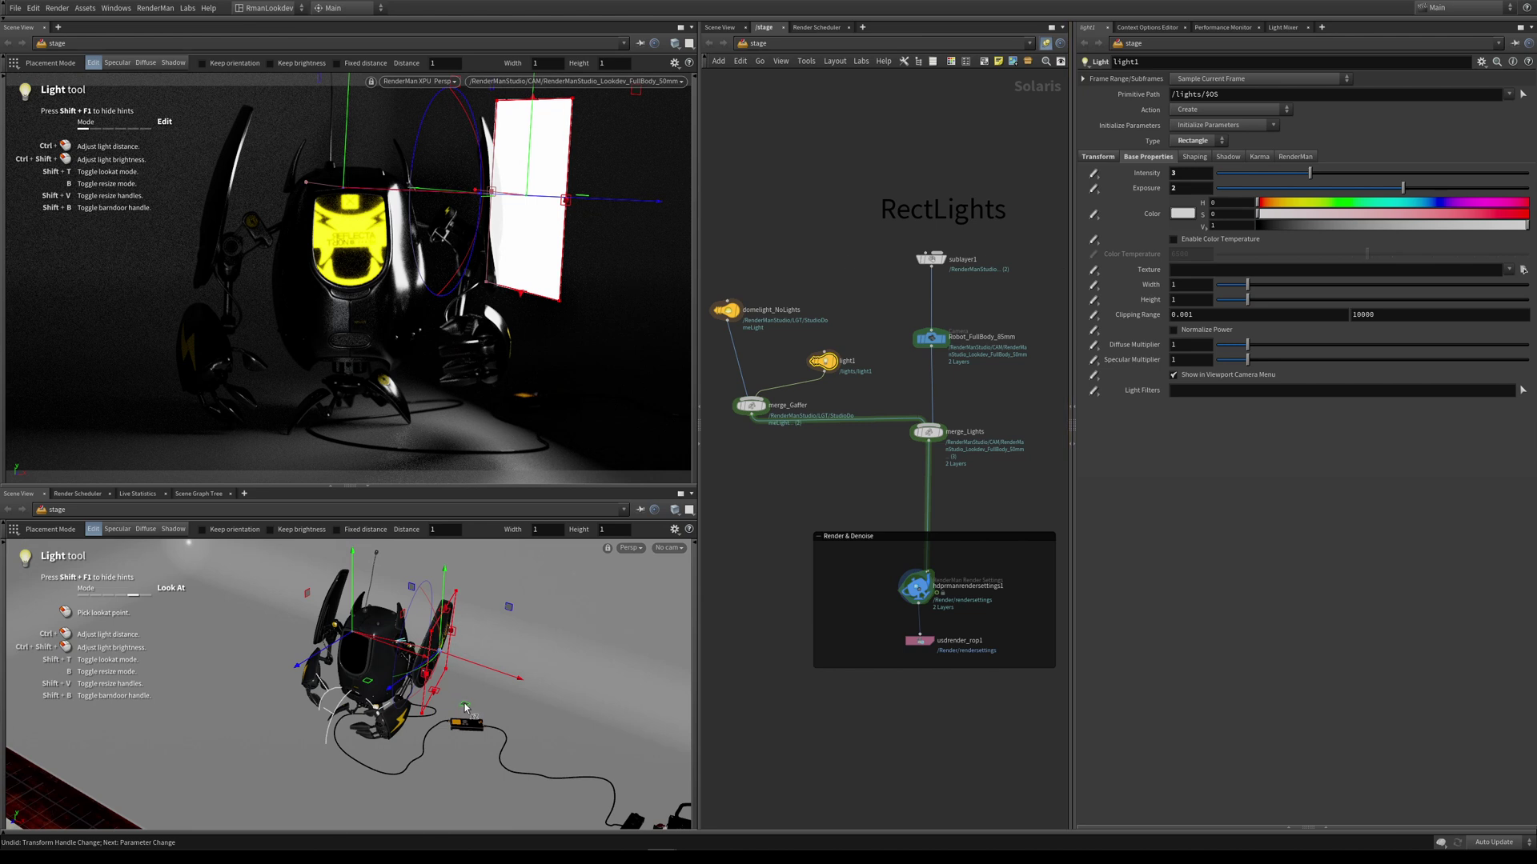
left_click_drag(466, 706, 485, 677)
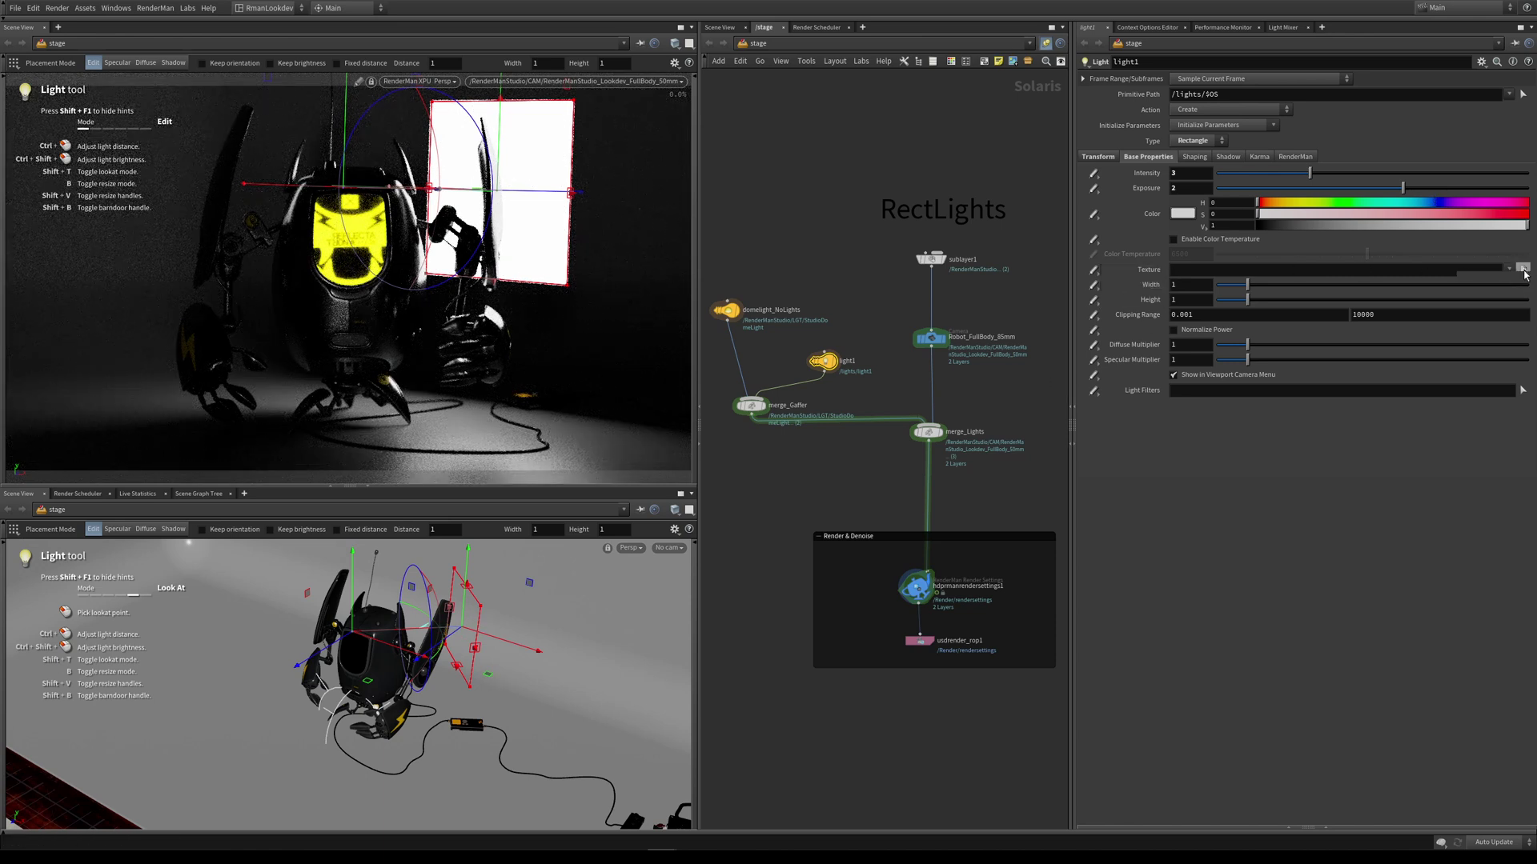
Step: Load the .exr.tex map from the Cave_LightMaps elinchrom_indirect_diffuser folder as the rectangle light's texture
left_click(1524, 273)
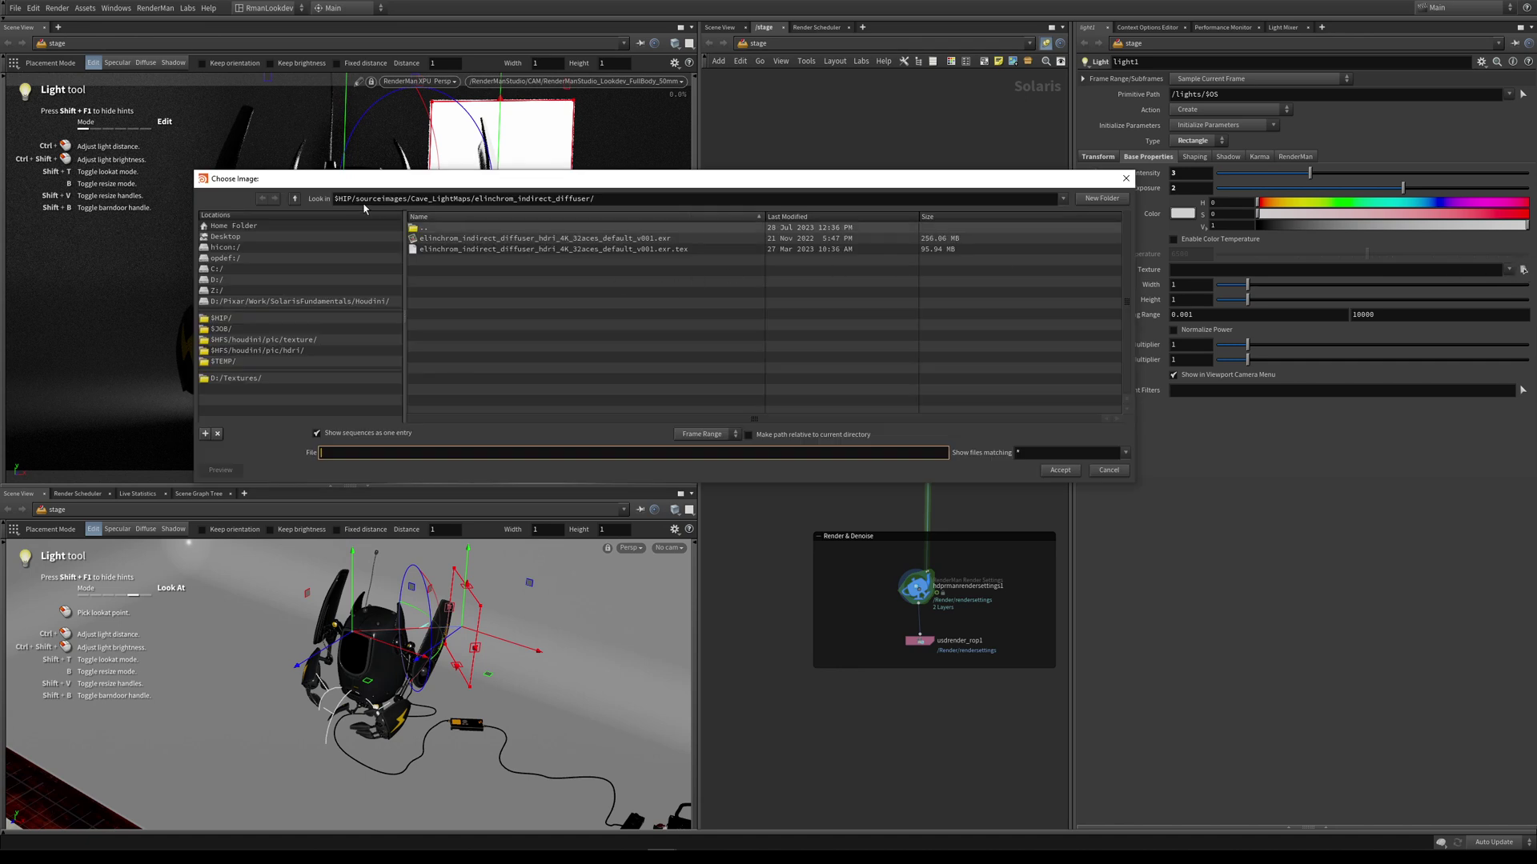
left_click(294, 198)
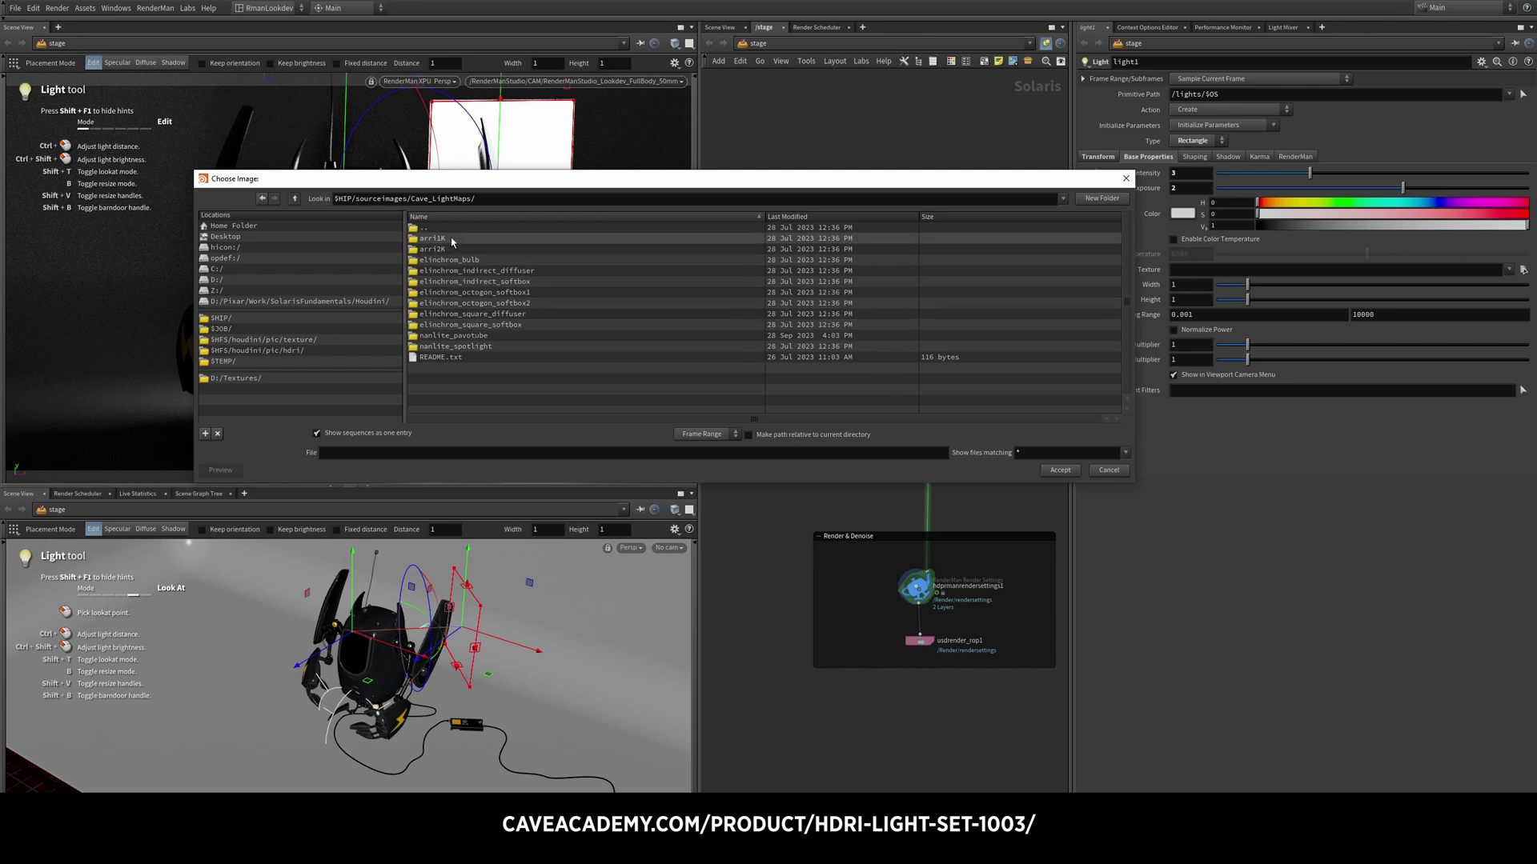
double_click(535, 277)
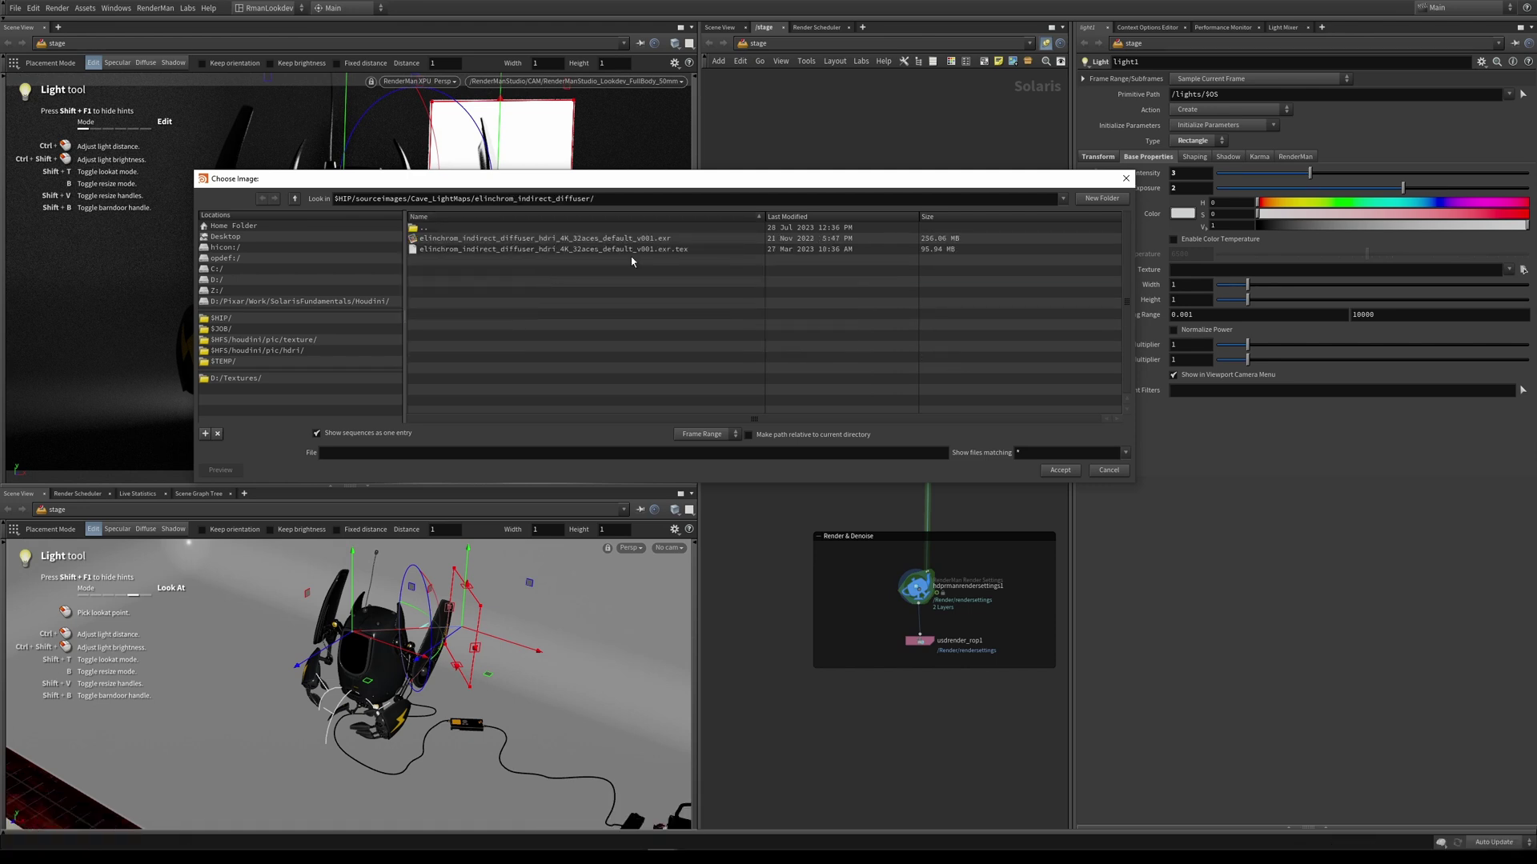
double_click(1024, 455)
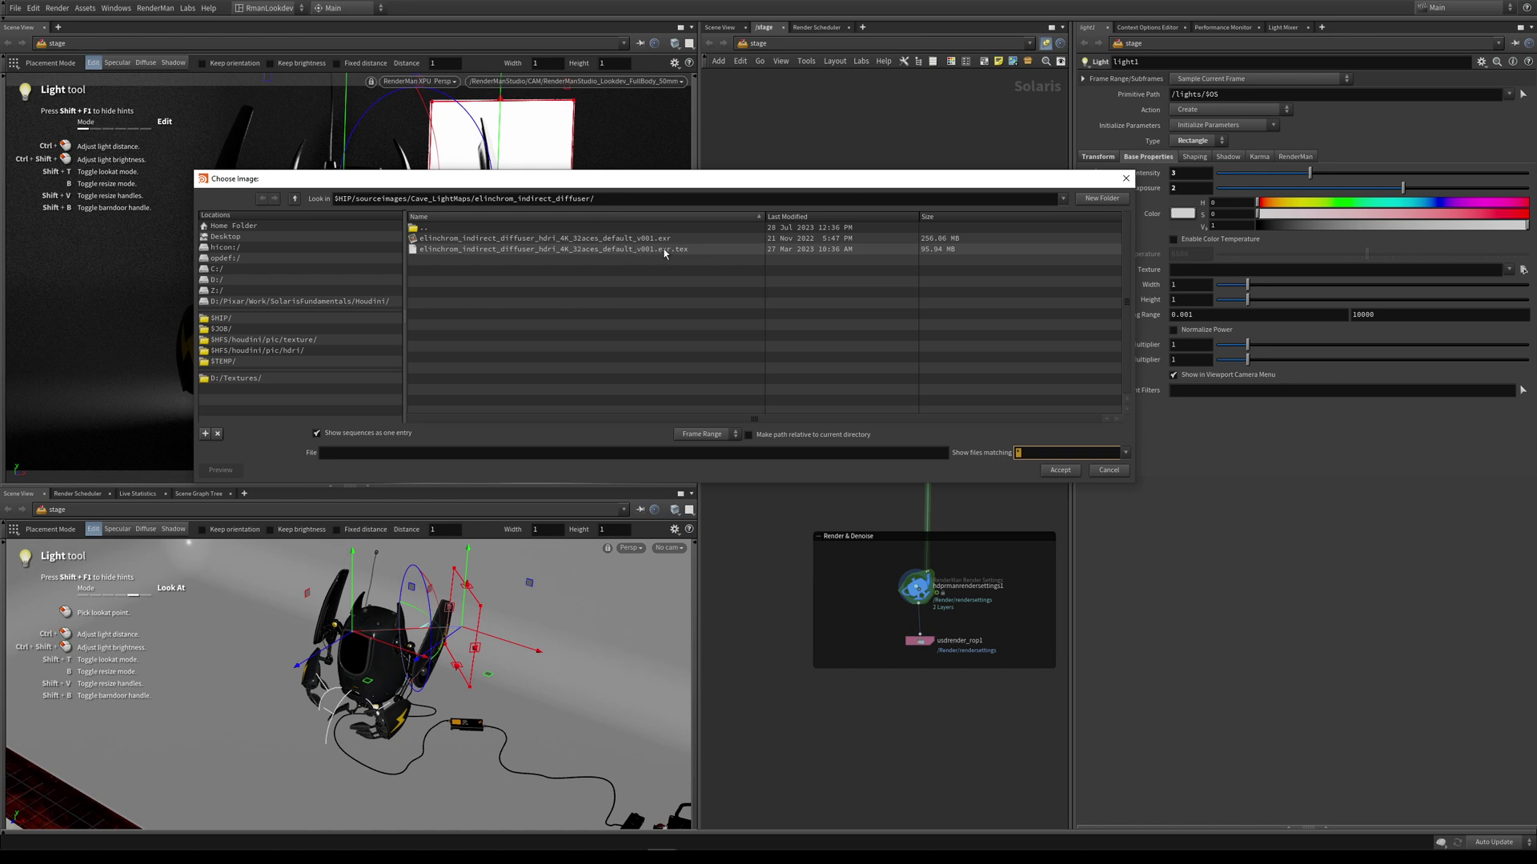
double_click(606, 252)
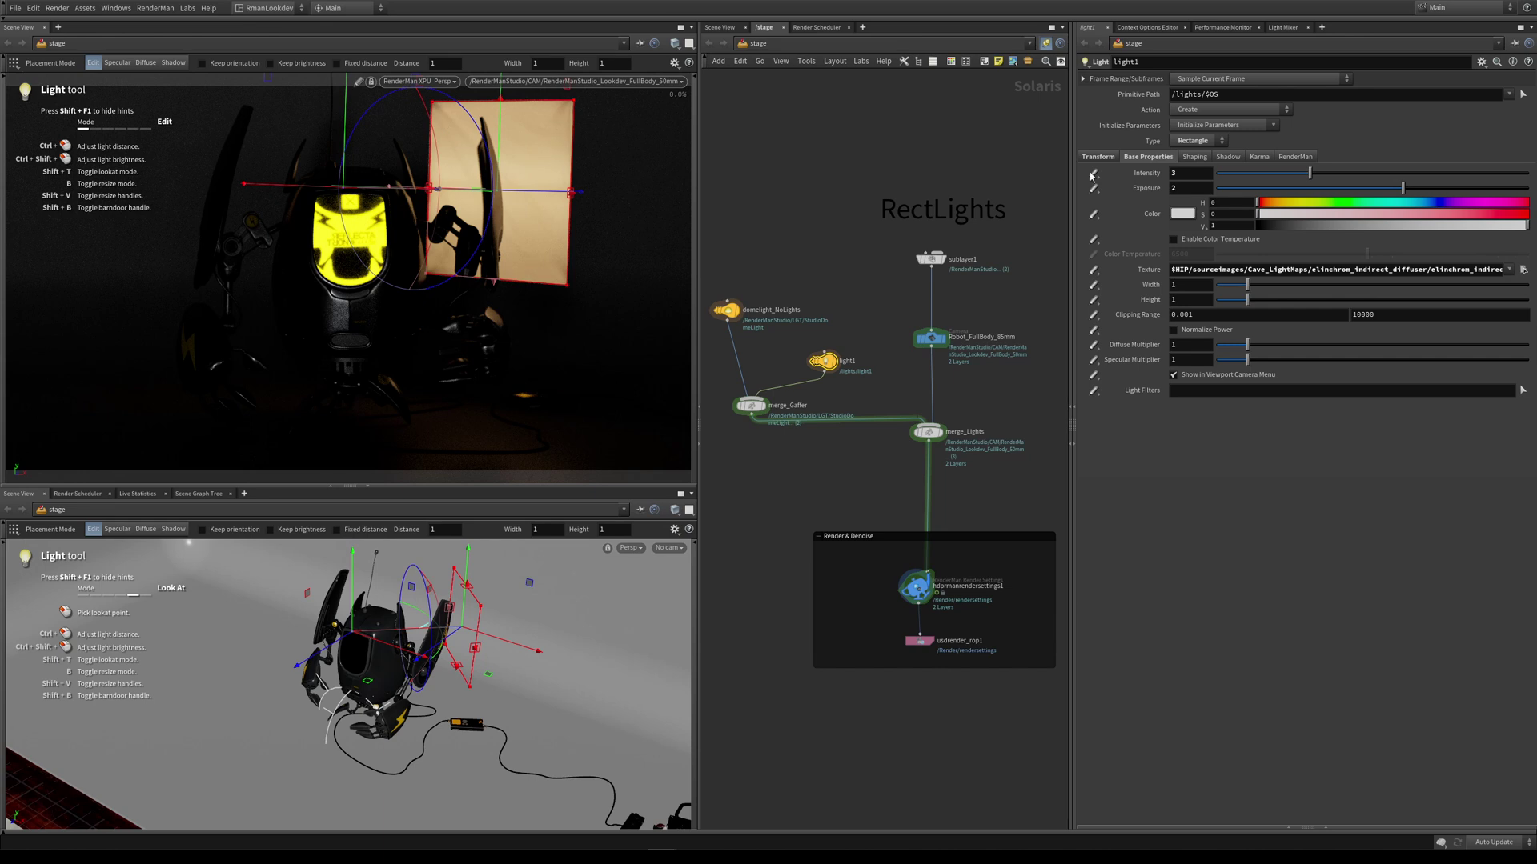
Step: Lower the textured rectangle light's intensity to 1
double_click(1191, 173)
type("1")
key("Tab")
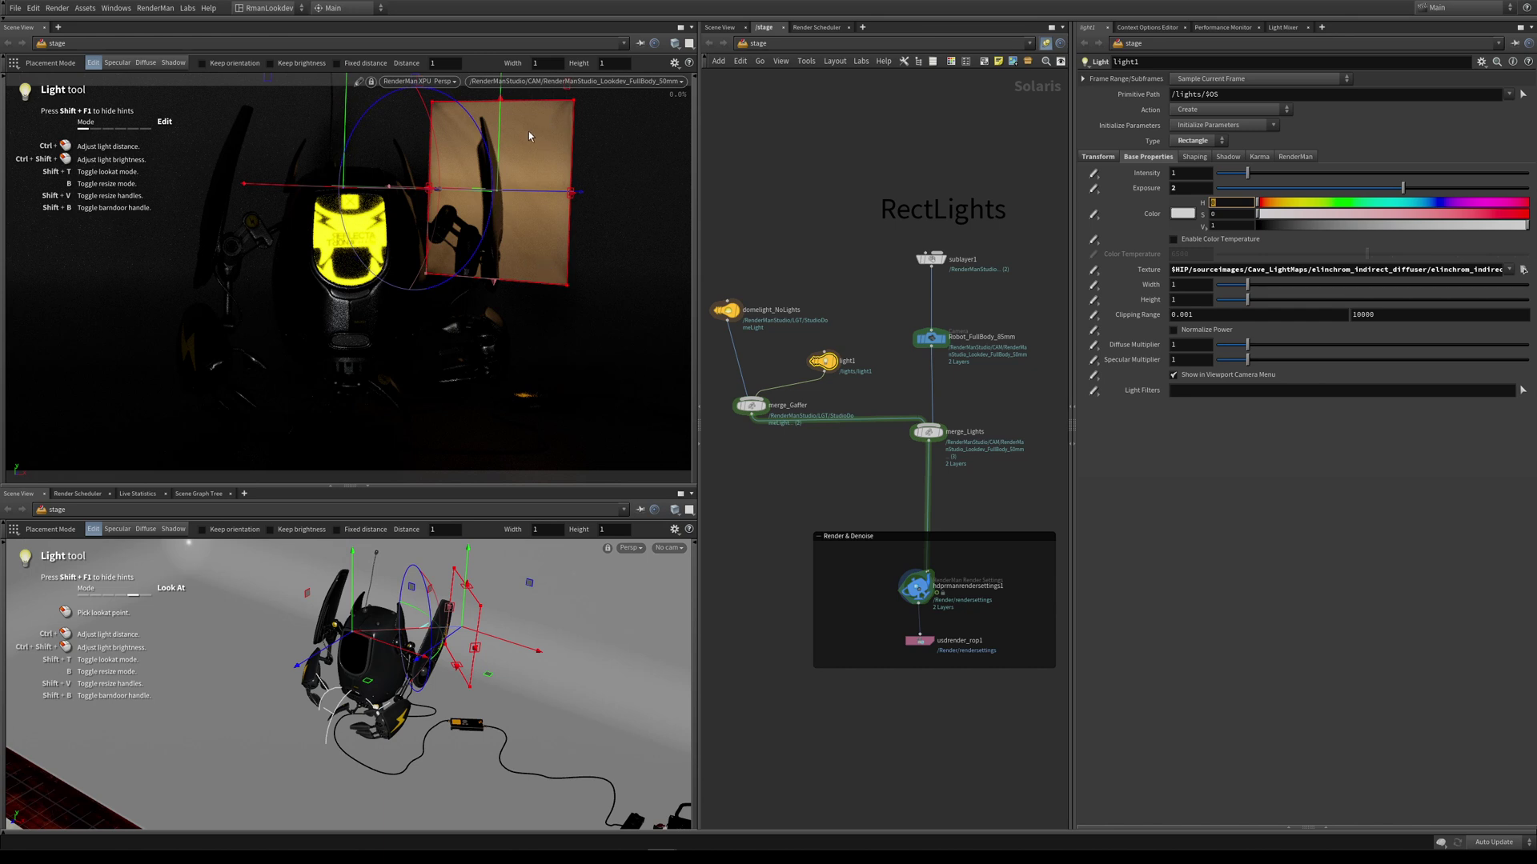
Step: Raise the rectangle light's intensity to 6 with an exposure of 2
left_click(1183, 173)
type("6")
key("Tab")
key("Tab")
left_click(1180, 187)
type("2")
key("Return")
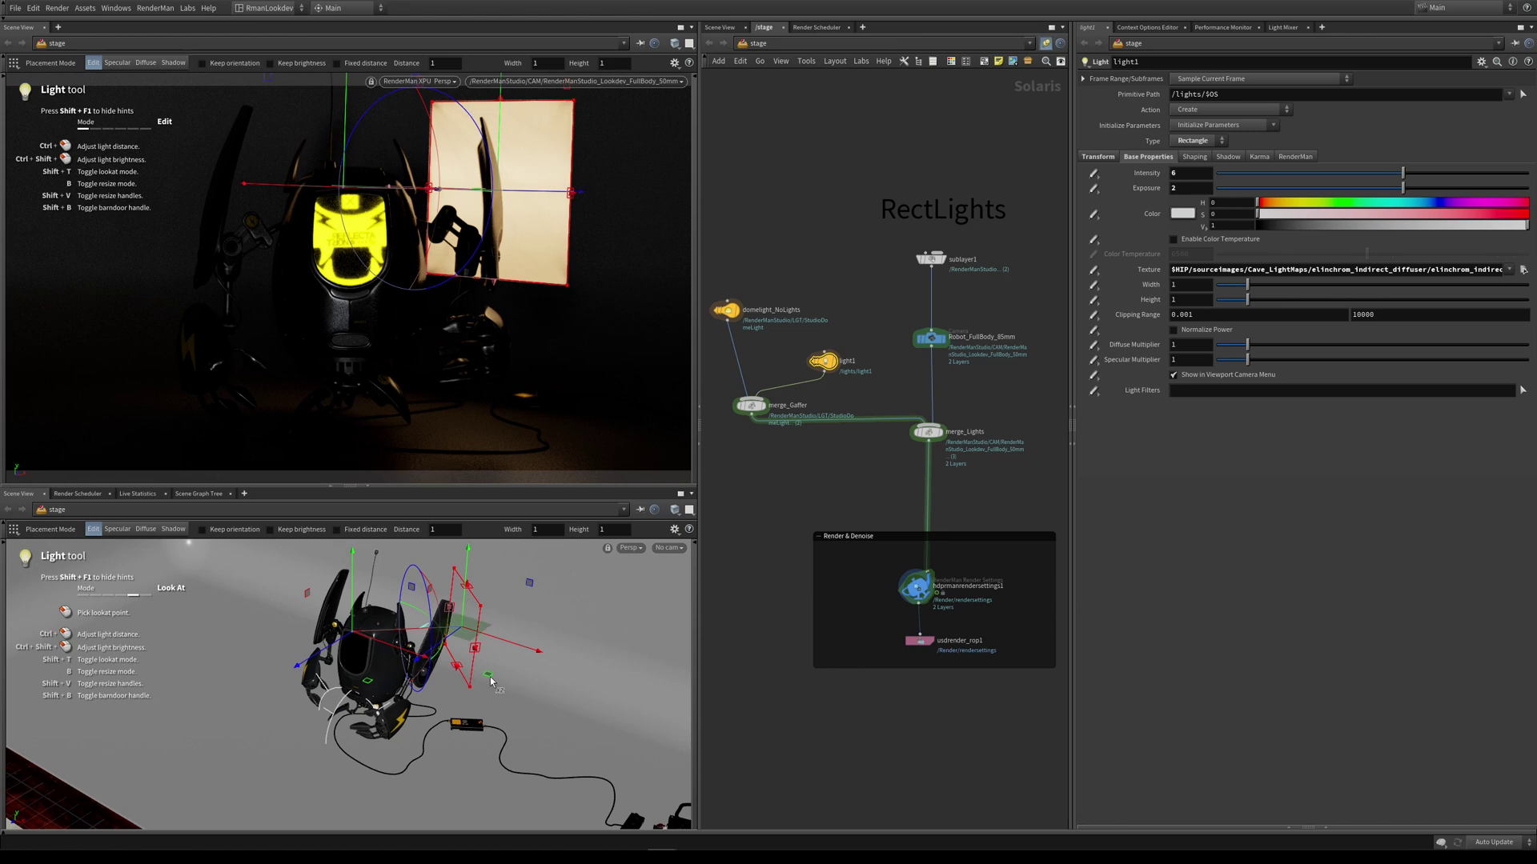
Step: Swing the light to the robot's side and replace its texture with the .exr.tex map from the elinchrom_indirect_softbox folder
left_click_drag(496, 684, 456, 730)
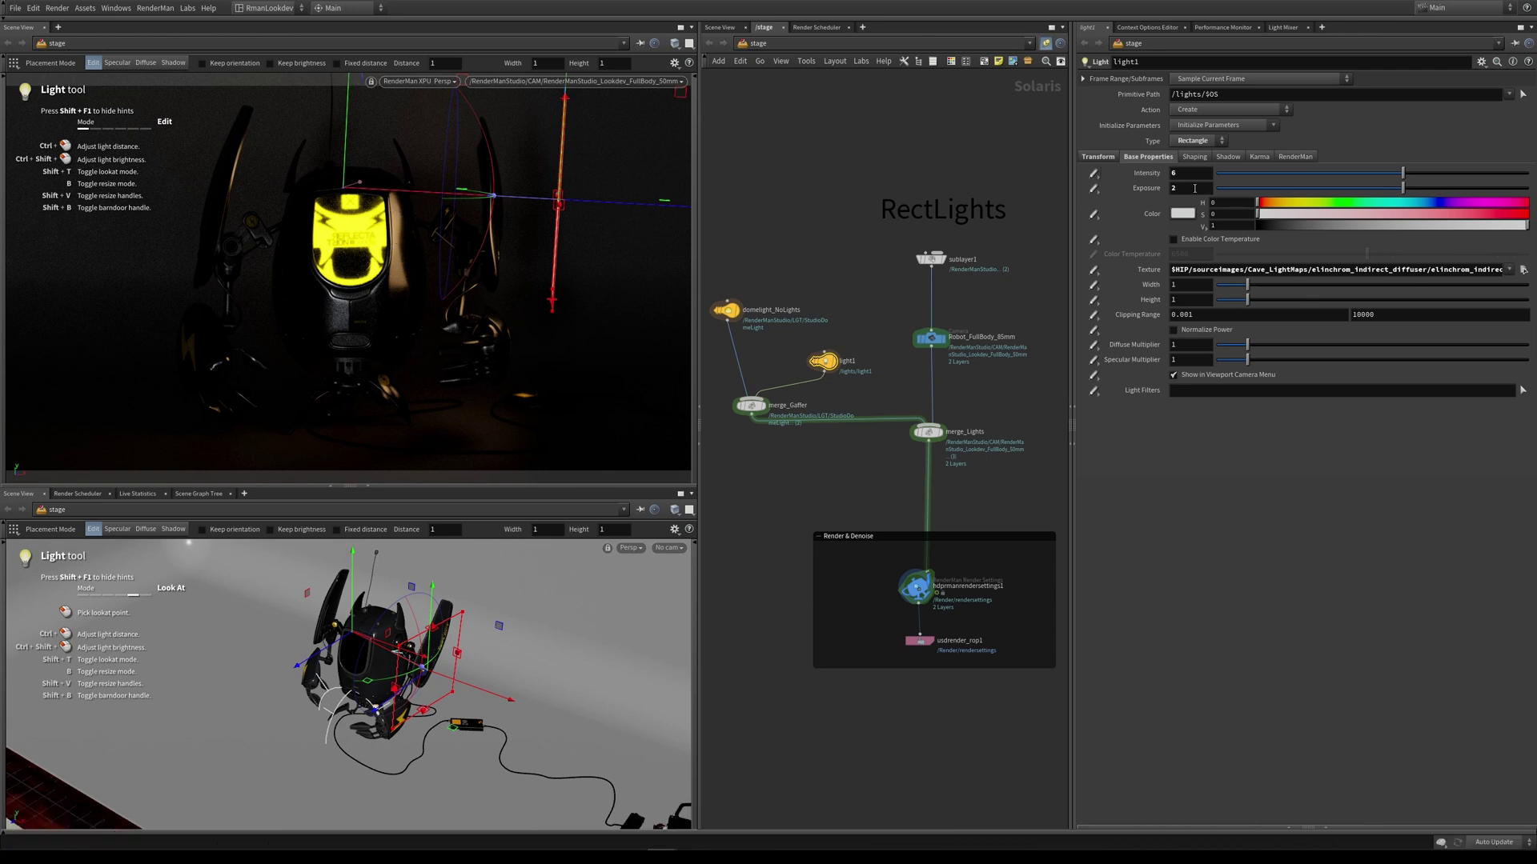
left_click(1523, 271)
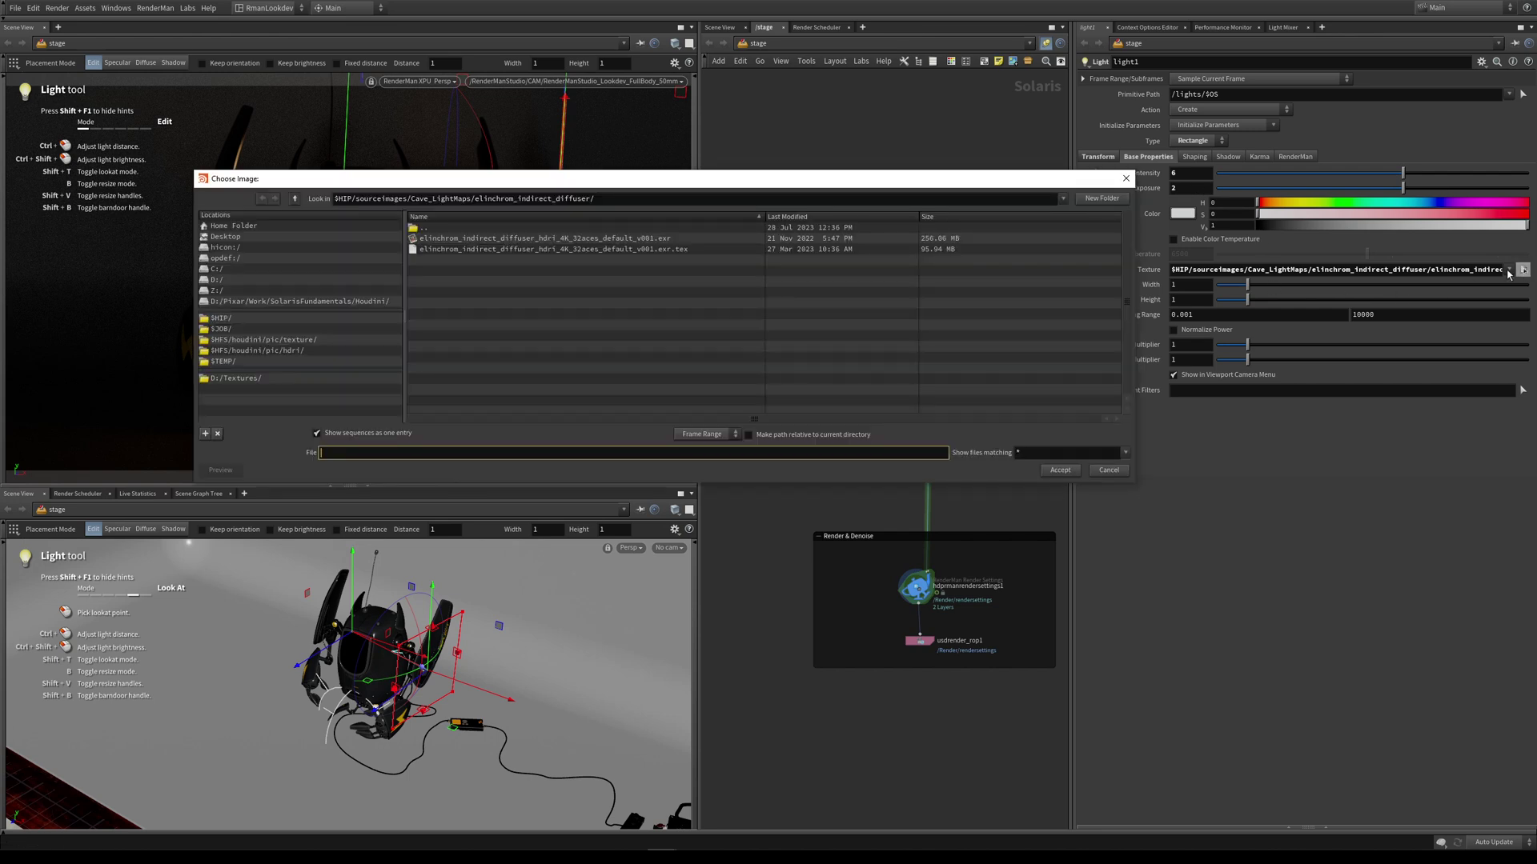
left_click(294, 200)
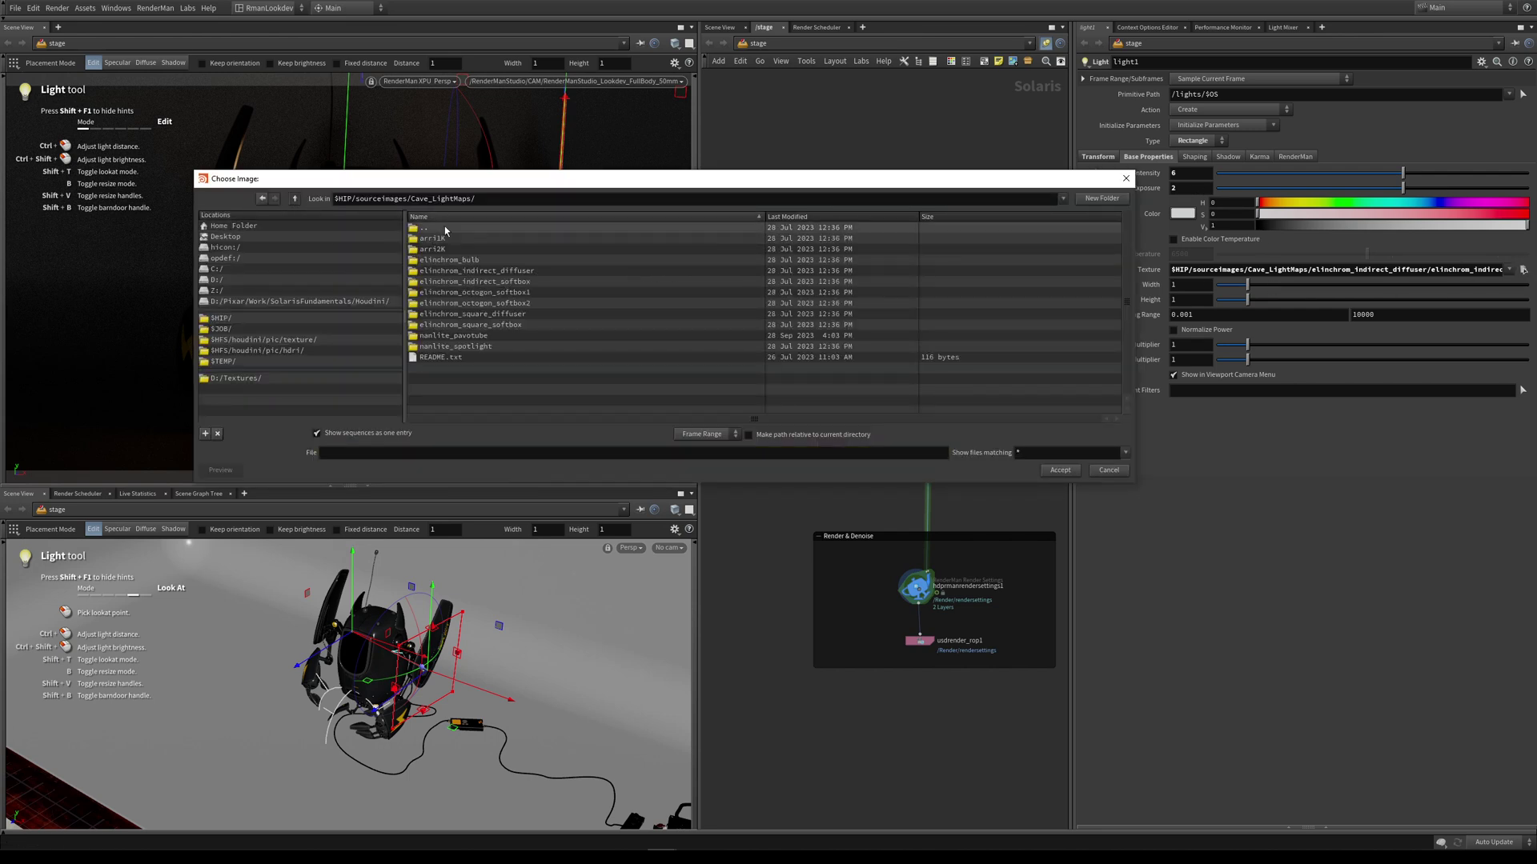
double_click(540, 282)
double_click(549, 248)
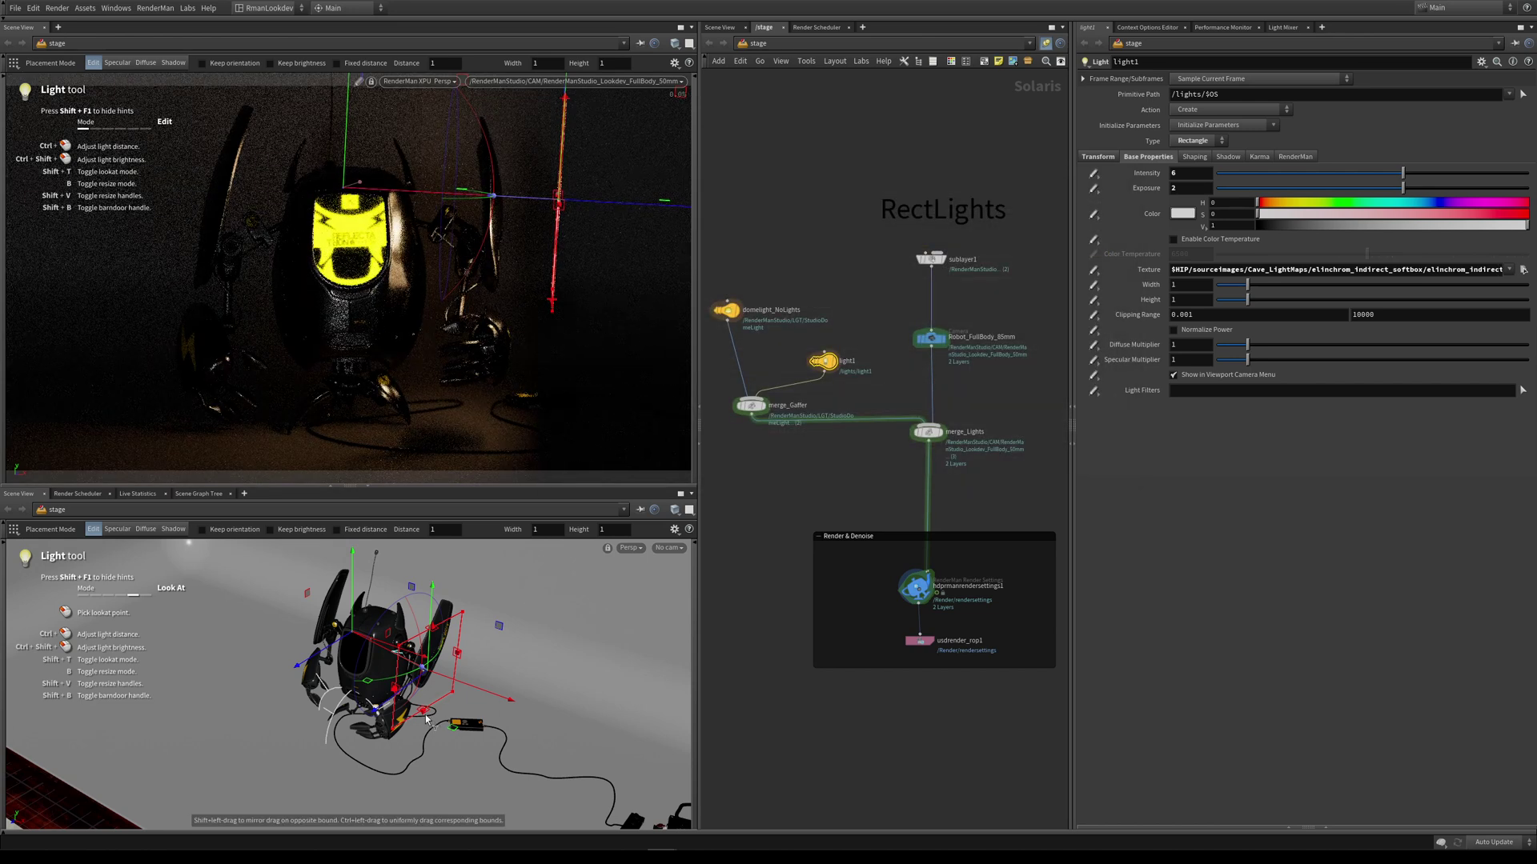
Step: Swing the light back so its textured face shows in the camera view, and set its intensity to 3
left_click(461, 726)
left_click_drag(461, 726, 483, 675)
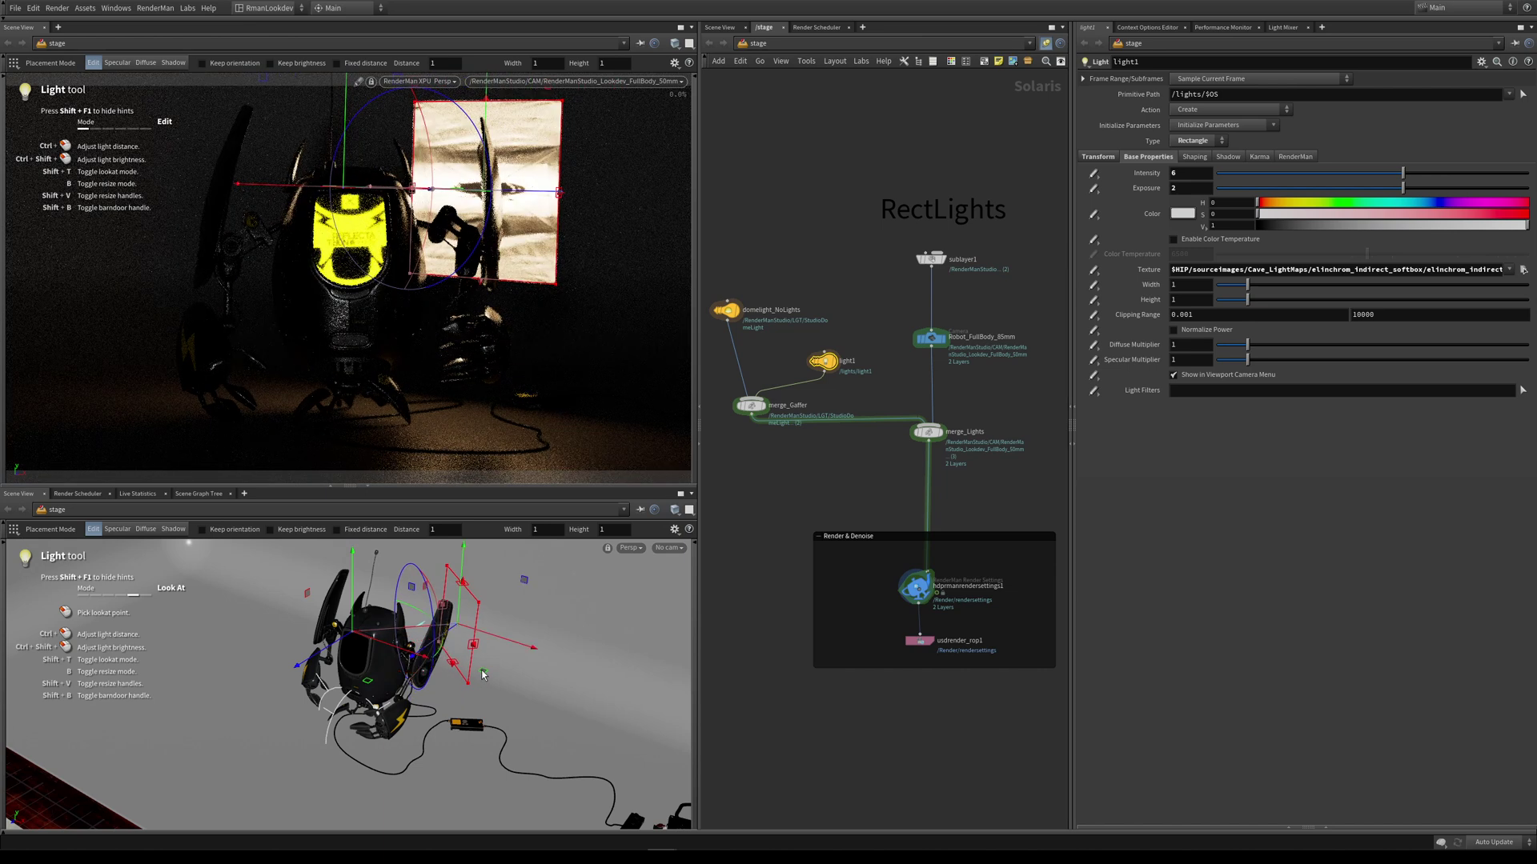
left_click(1183, 174)
type("3")
key("Return")
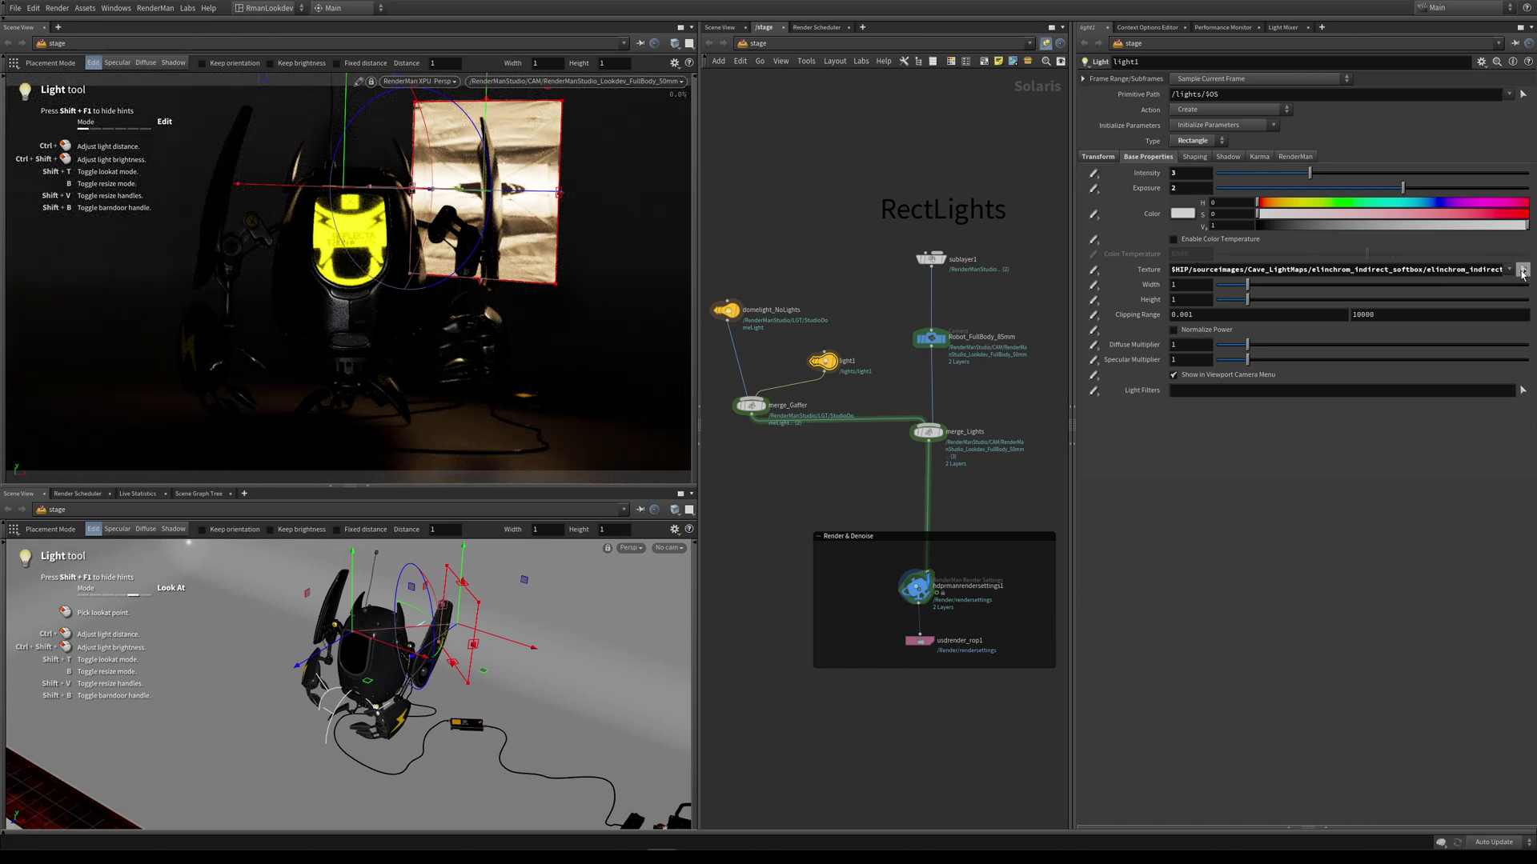
Step: Replace the light's texture with a .exr.tex map from the elinchrom_octogon_softbox1 folder
left_click(1522, 271)
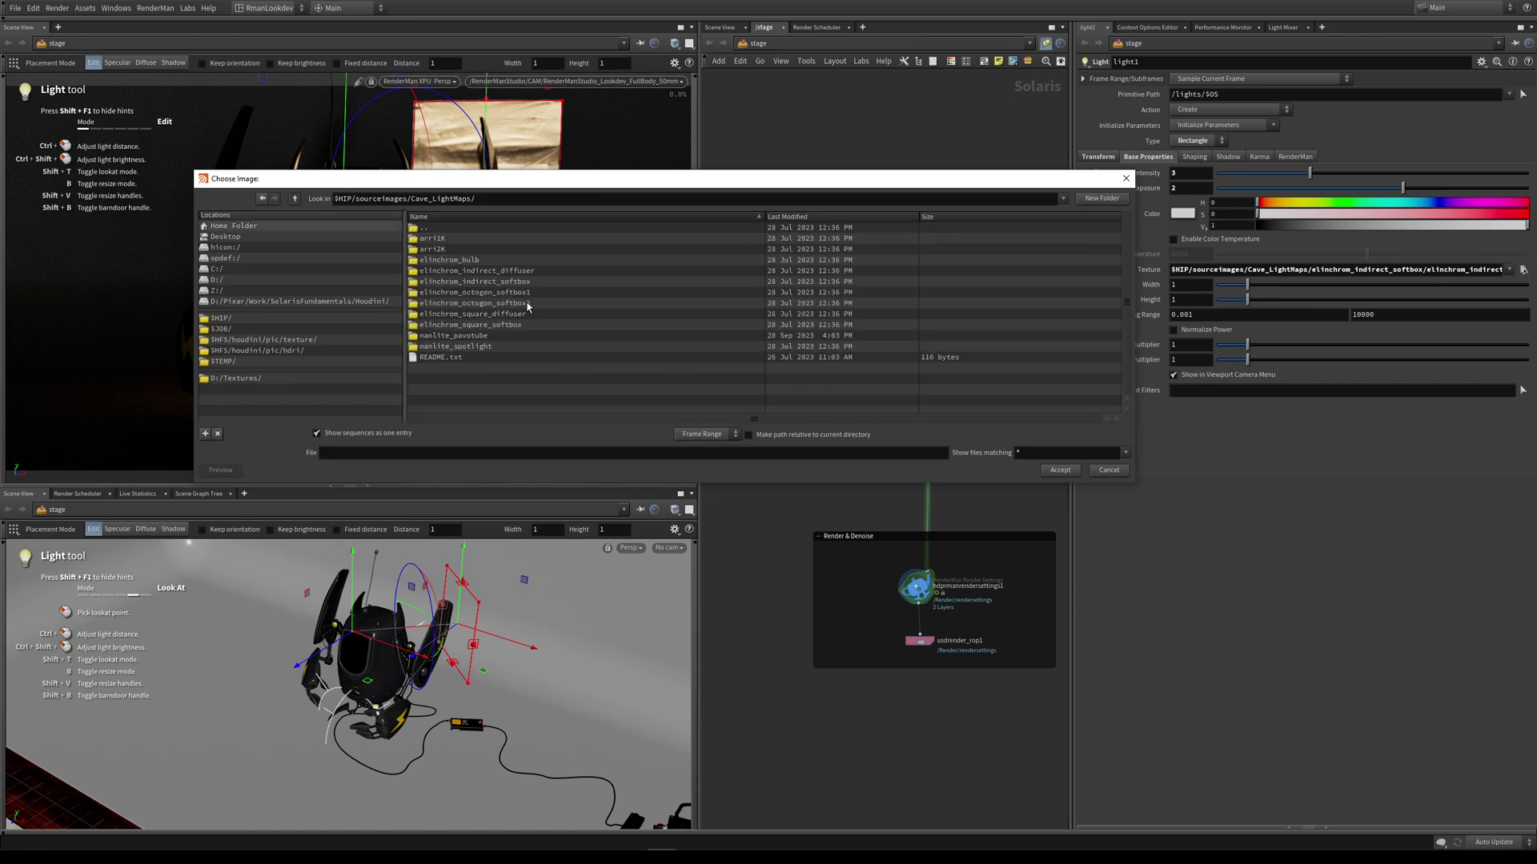
double_click(474, 292)
double_click(638, 277)
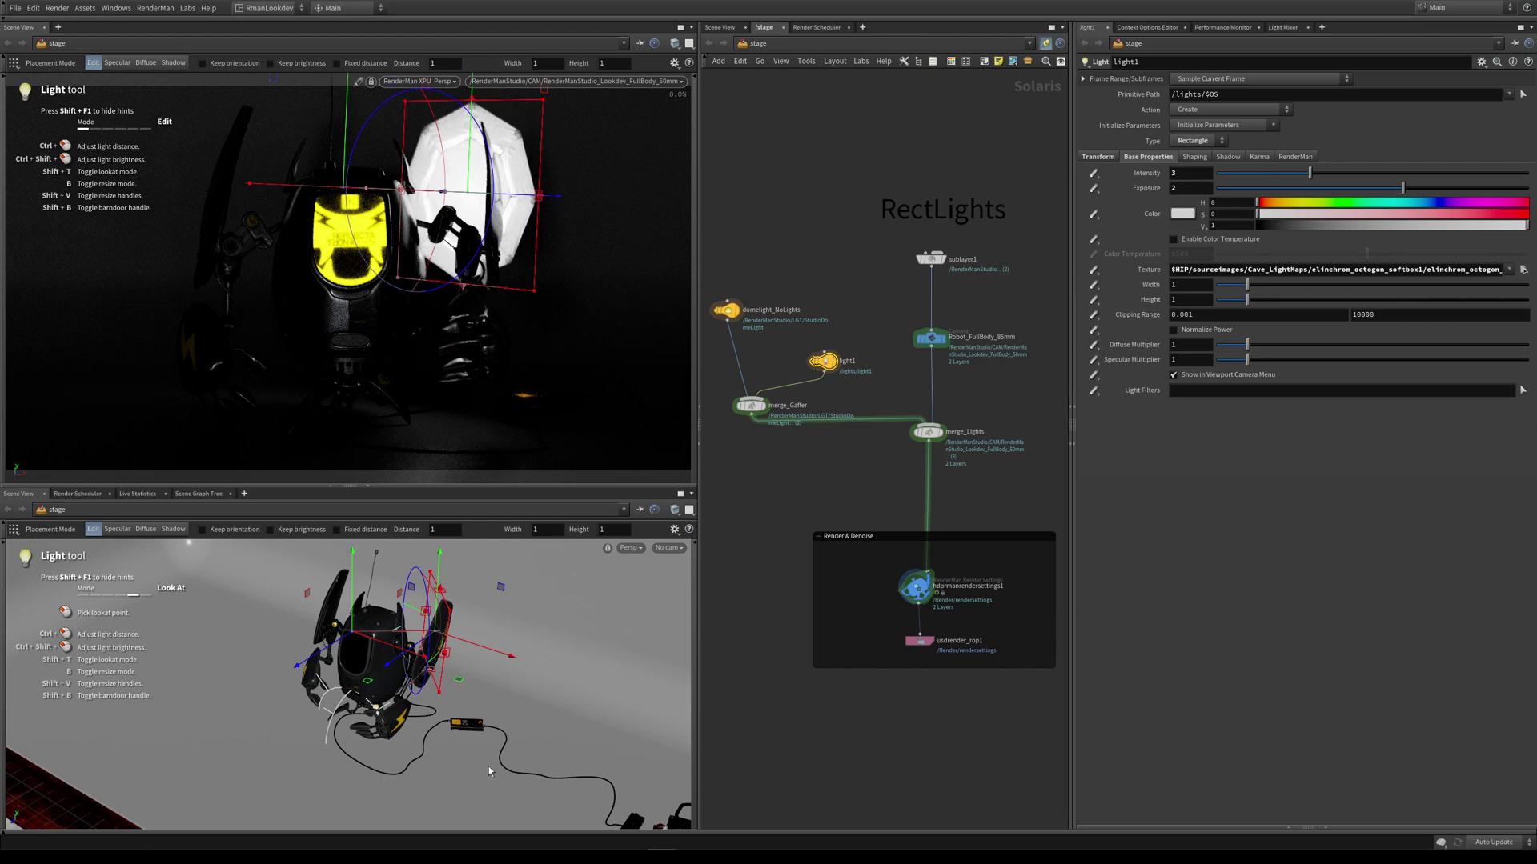
Step: Swing the light directly behind the robot and enlarge it to a width and height of 2
left_click_drag(506, 713, 404, 708)
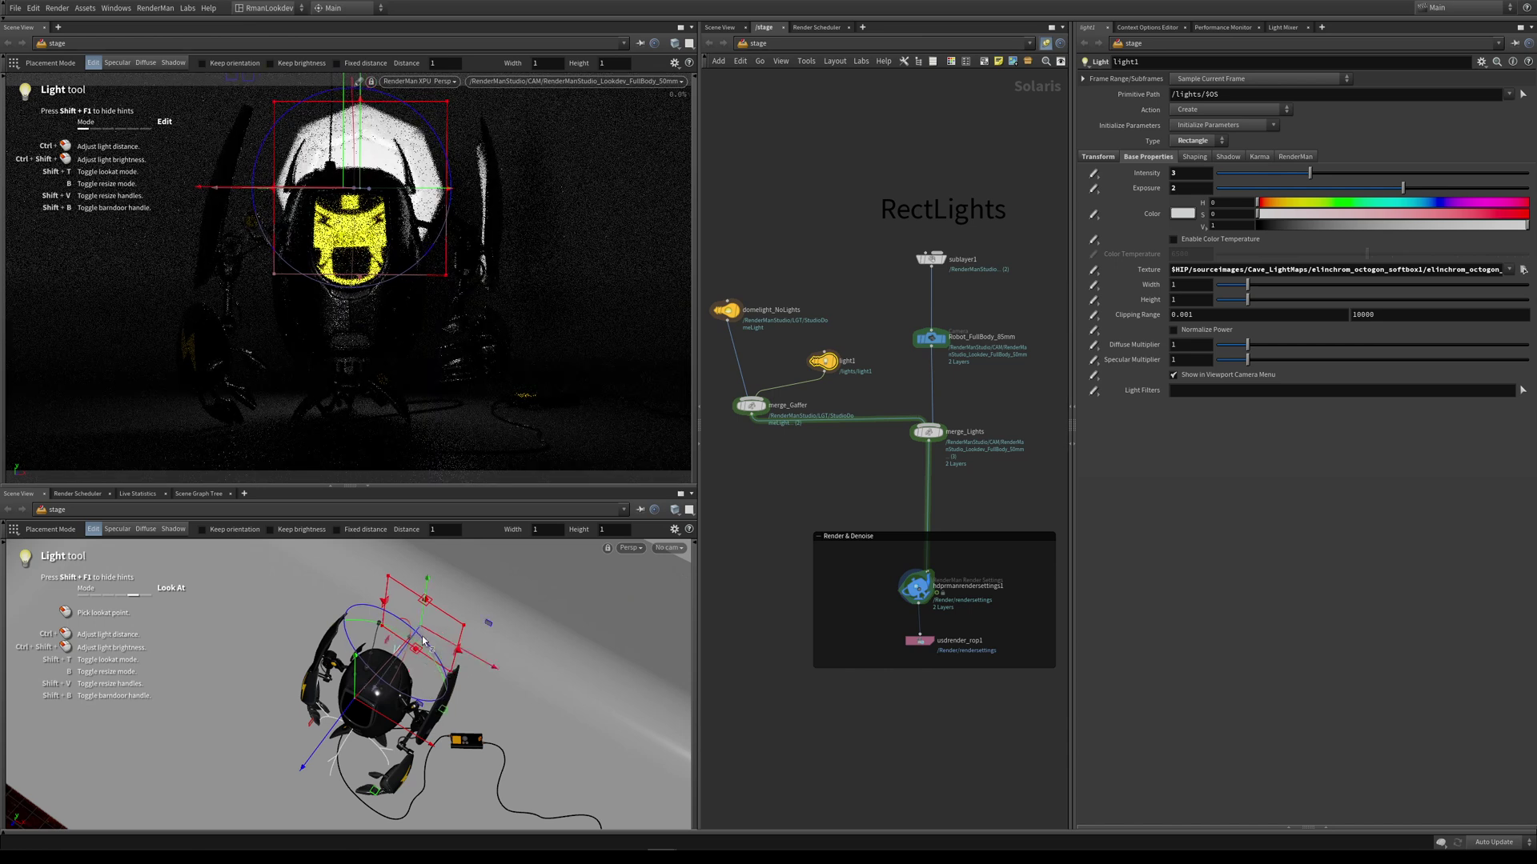
left_click(1181, 285)
type("2")
key("Tab")
type("2")
key("Tab")
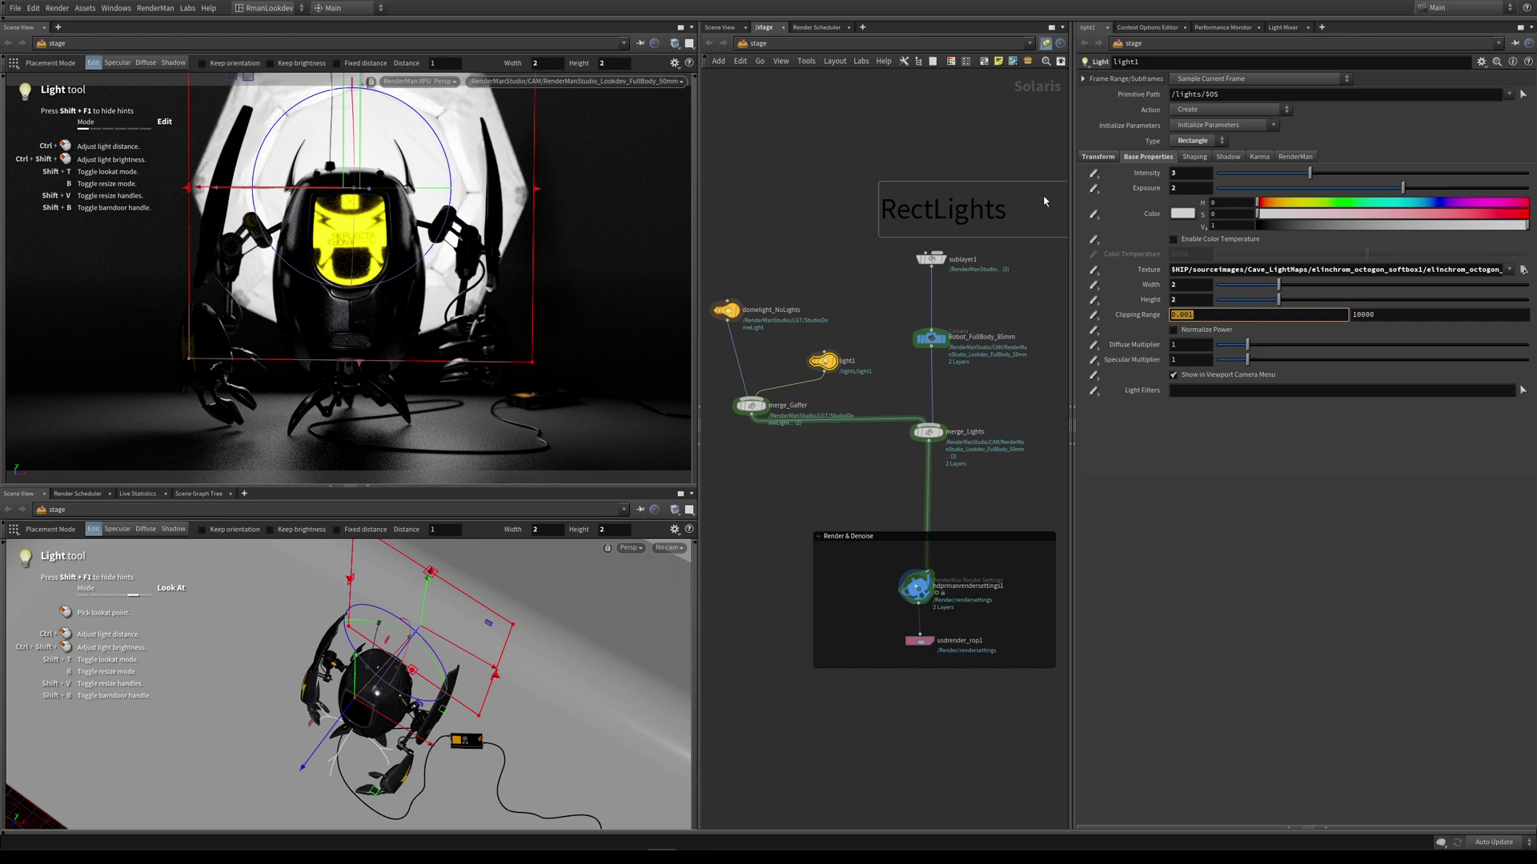
Step: Enable the light's RenderMan Camera Visibility setting for editing and turn camera visibility off
left_click(1298, 158)
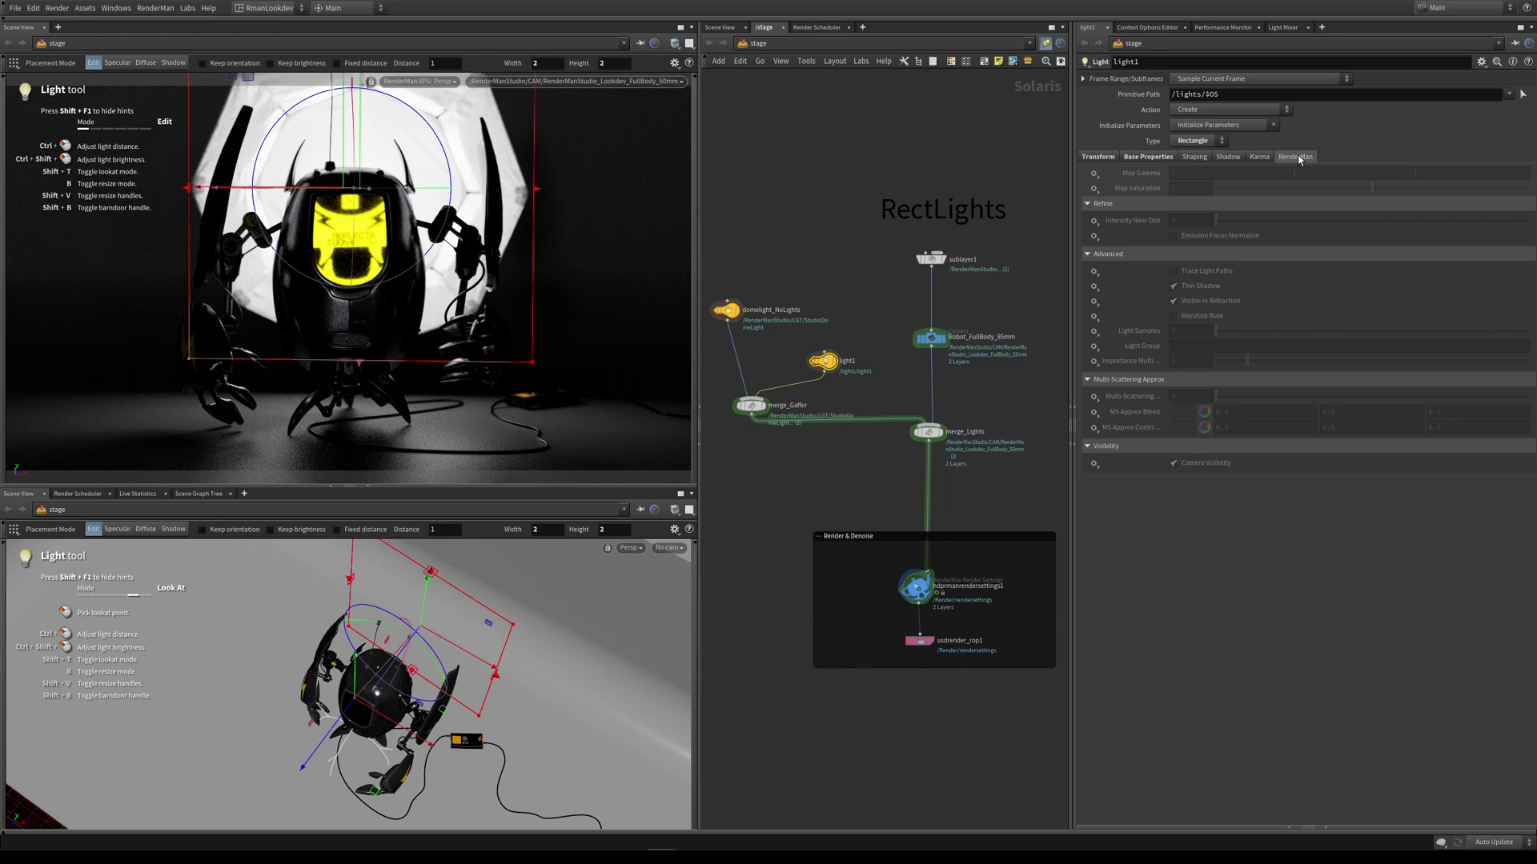
left_click(1094, 465)
left_click(1124, 475)
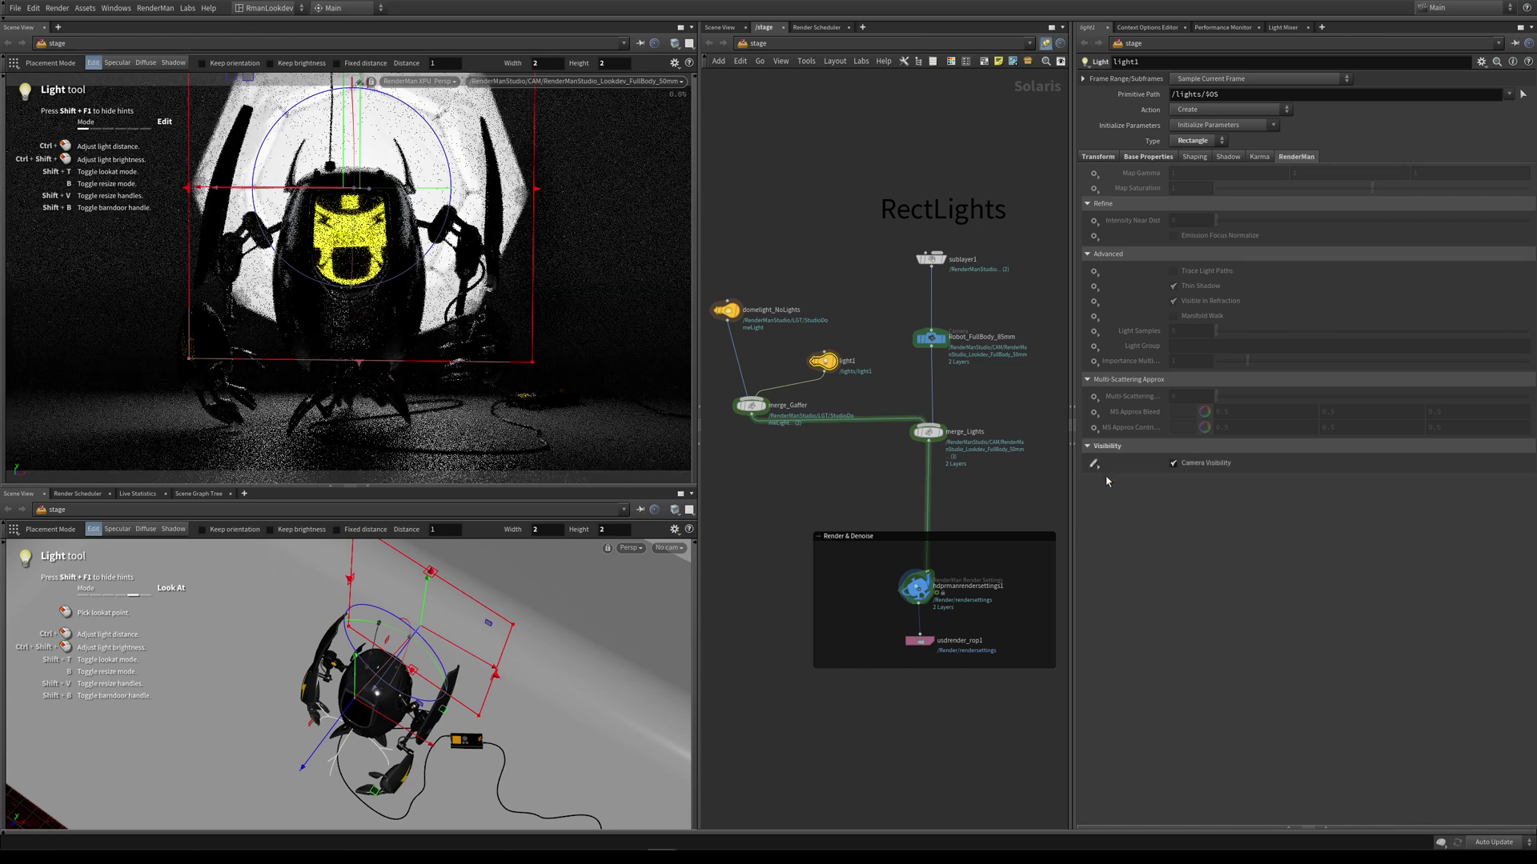
left_click(1174, 464)
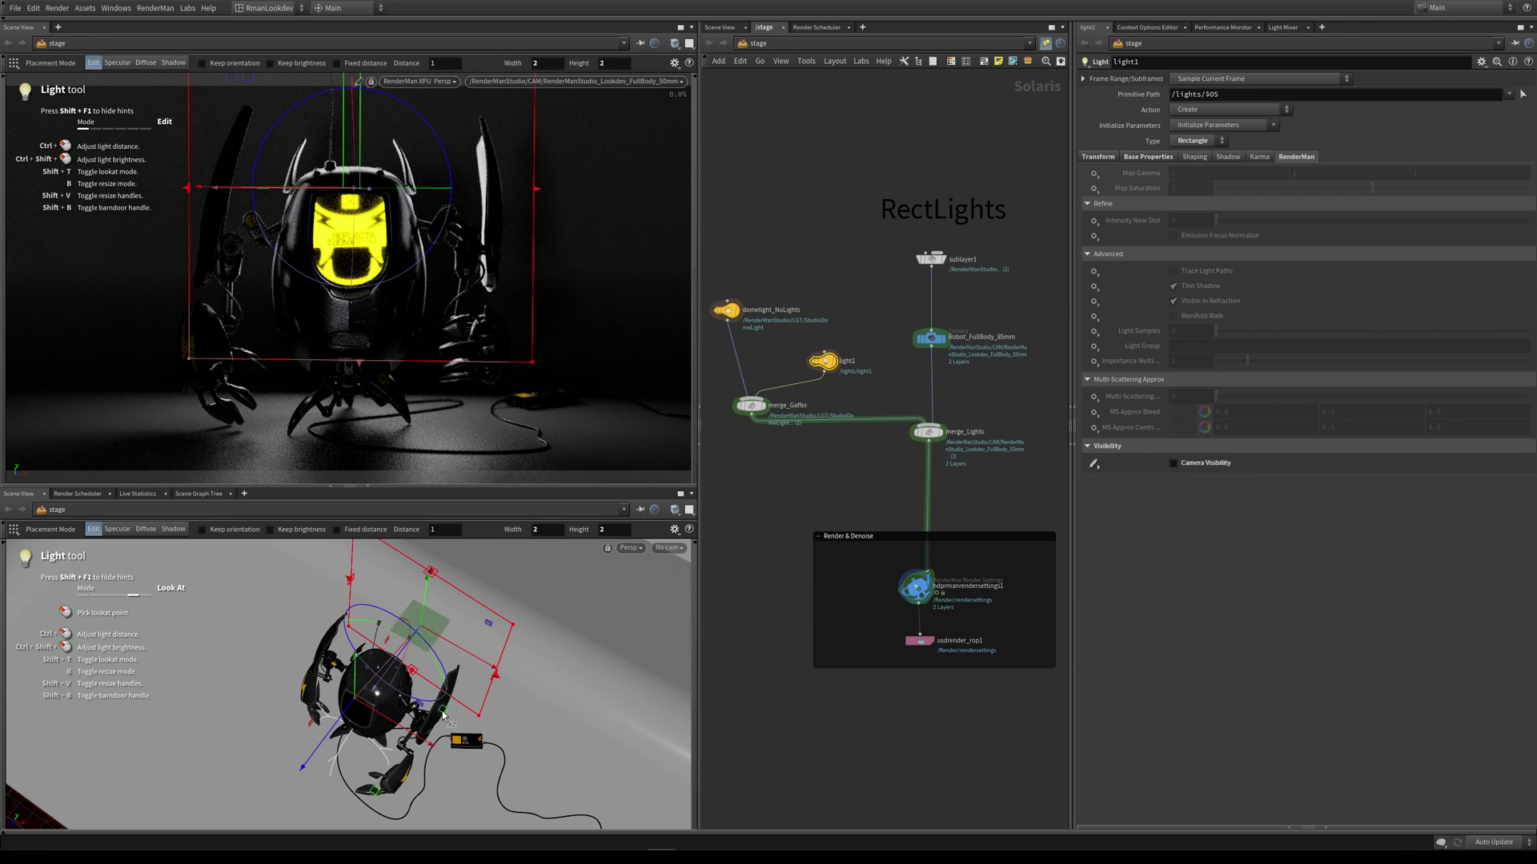
Step: Swing the light to the robot's side and back behind it, and turn its camera visibility on again
left_click_drag(443, 715, 540, 708)
key("Escape")
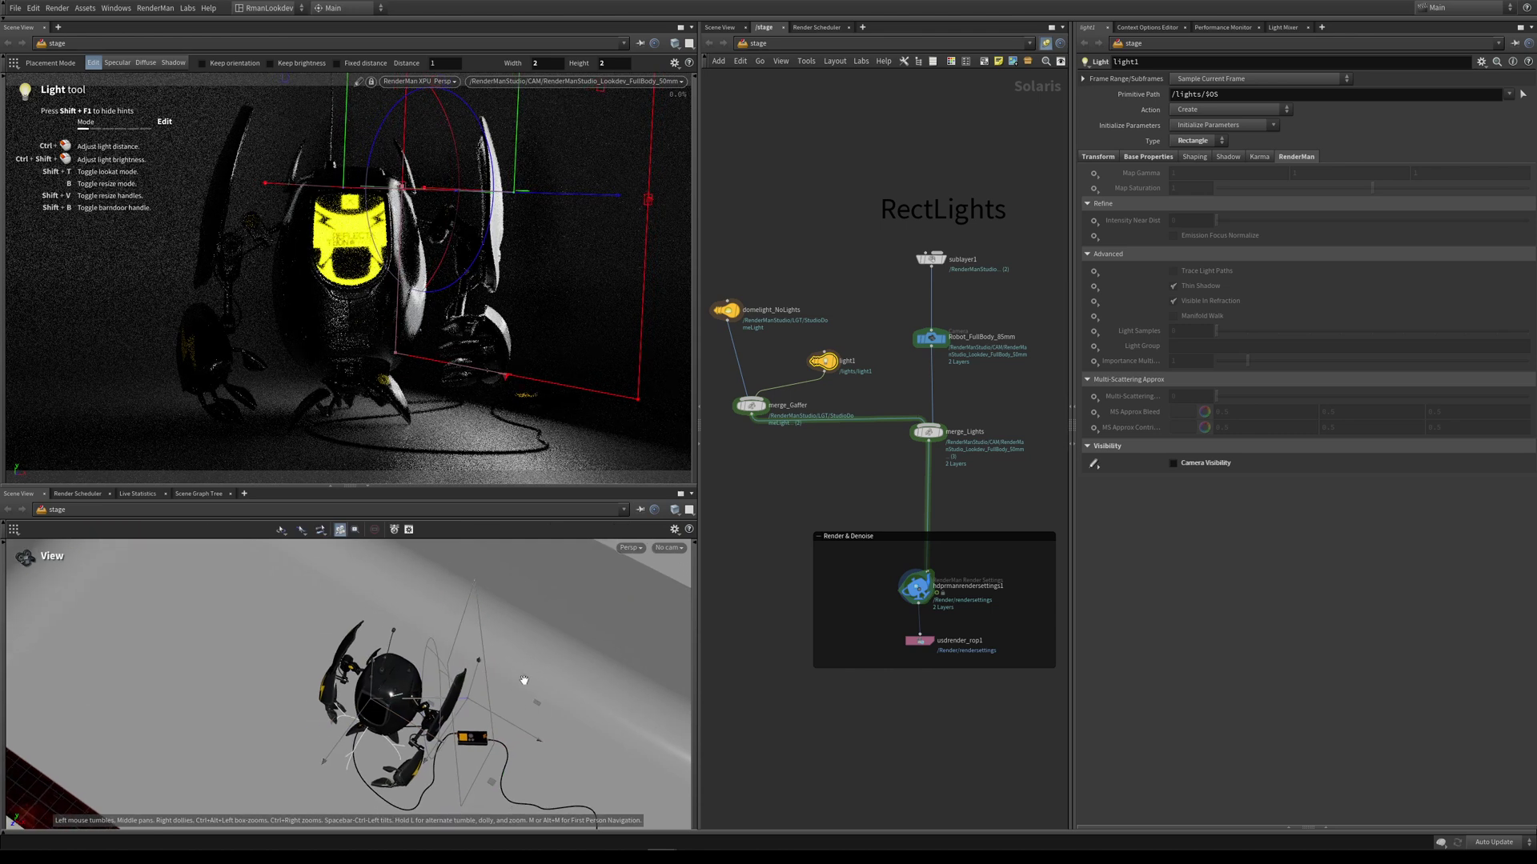
key("Return")
key("shift+t")
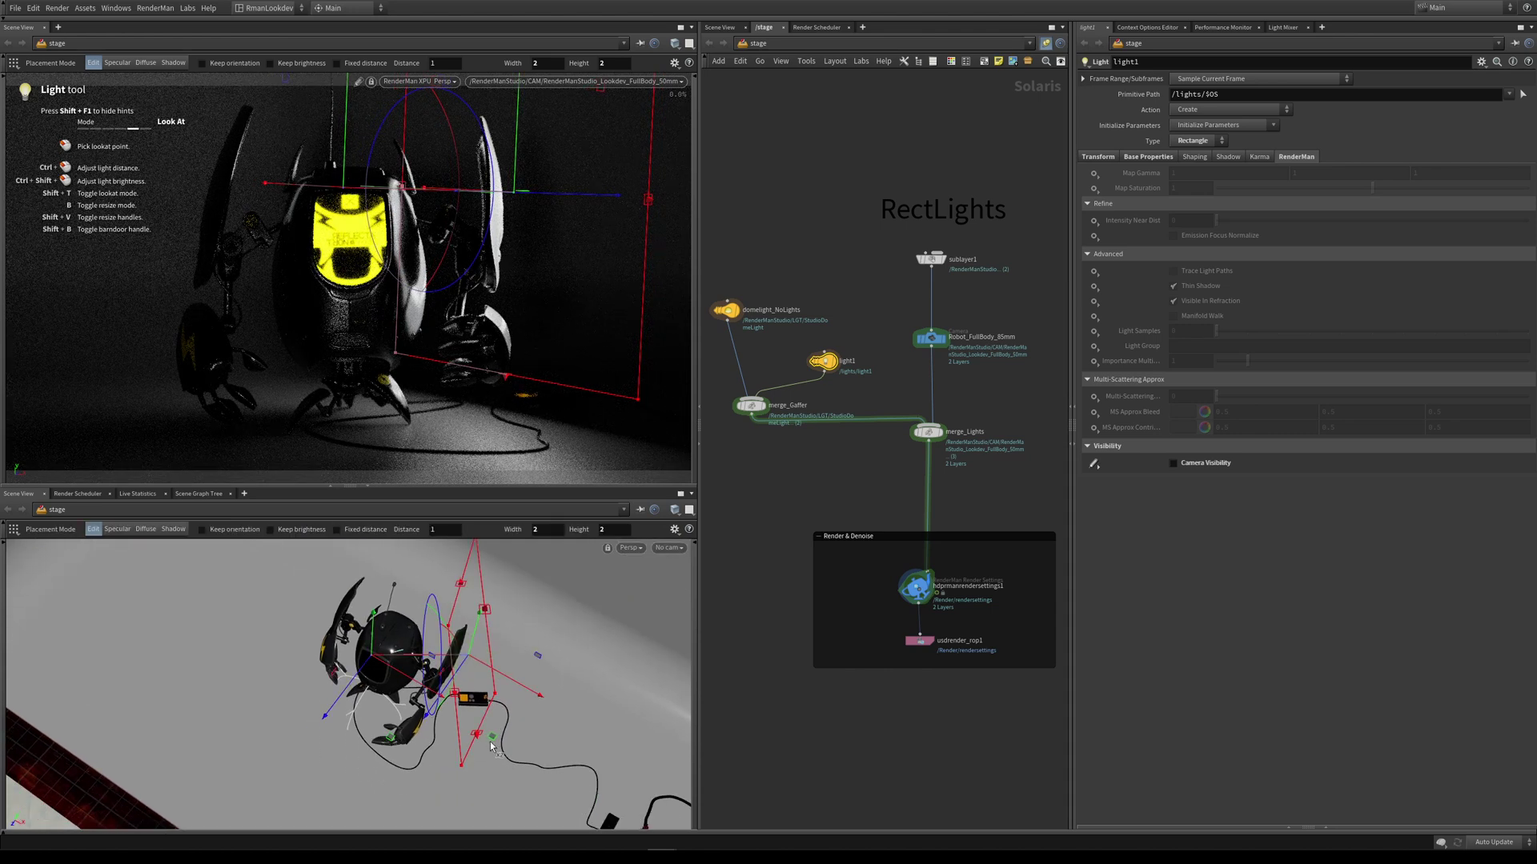
left_click_drag(491, 736, 472, 629)
left_click(1194, 465)
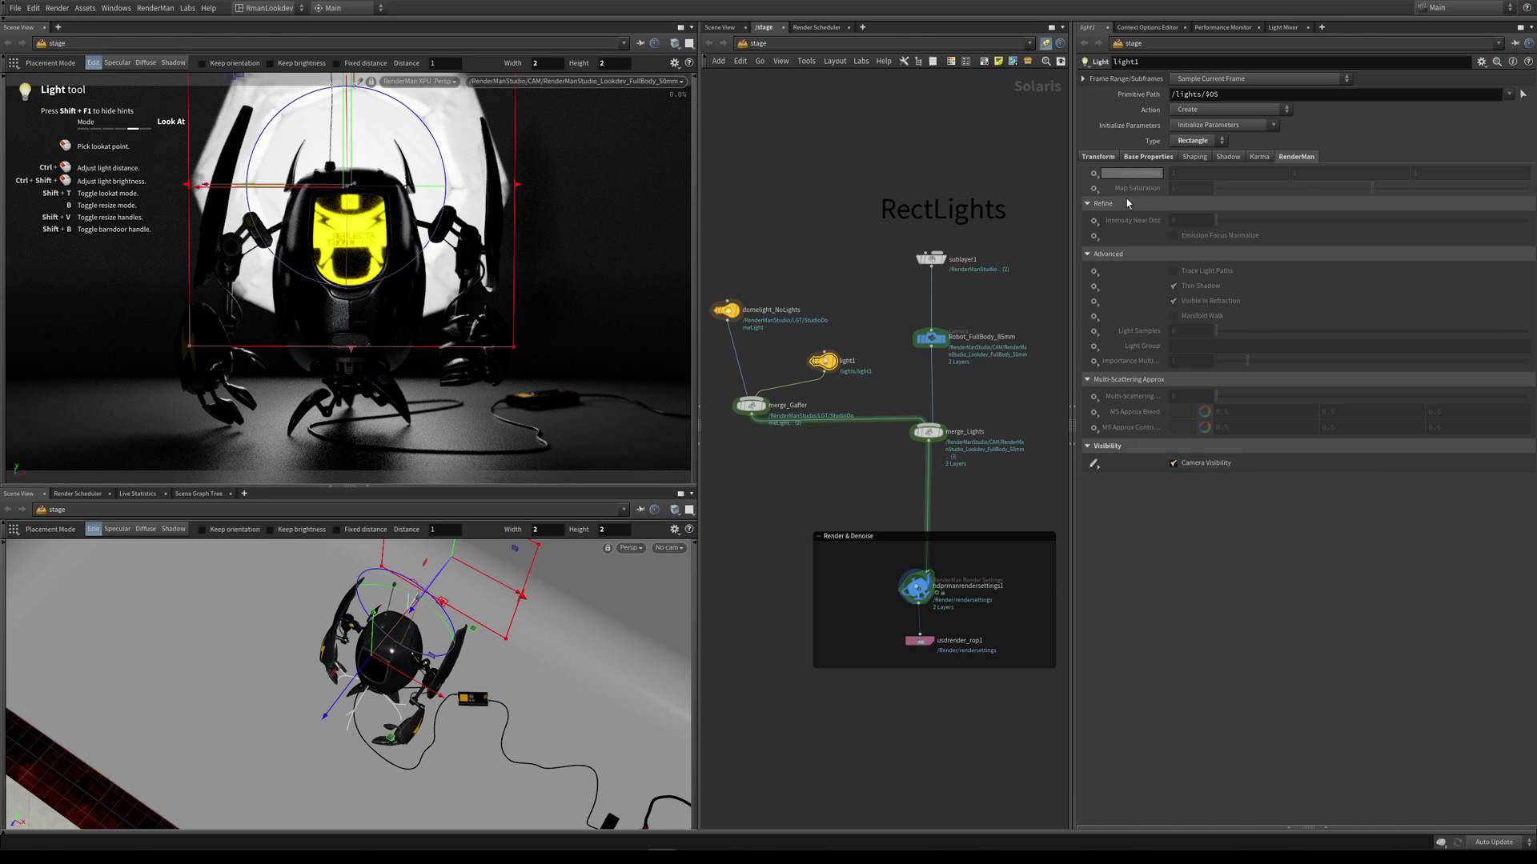
Step: Replace the light's texture with the elinchrom_indirect_diffuser .exr.tex map from the elinchrom_indirect_diffuser folder
left_click(1149, 156)
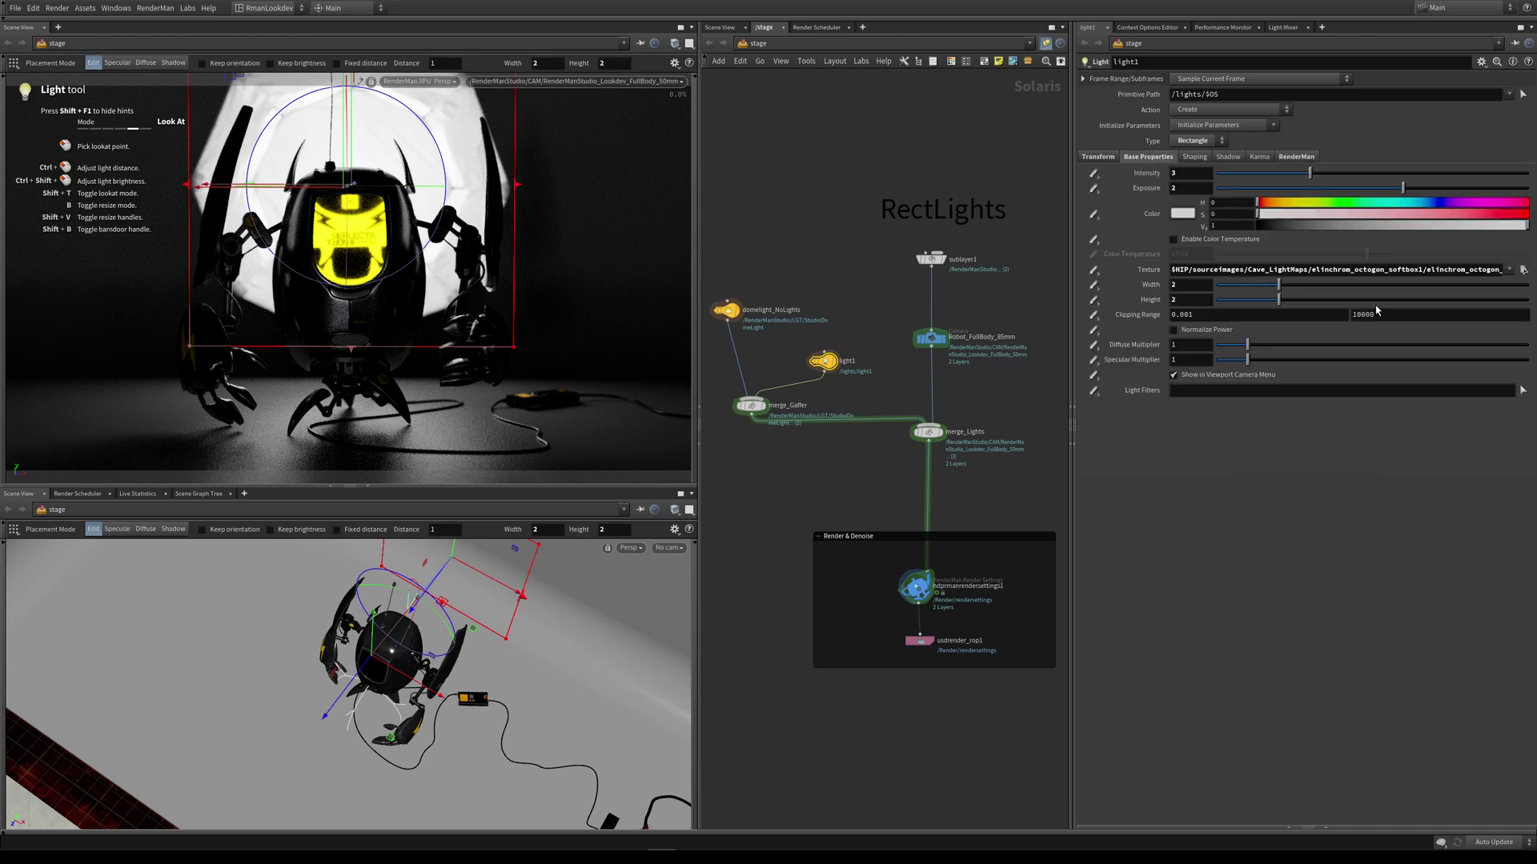
left_click(1523, 270)
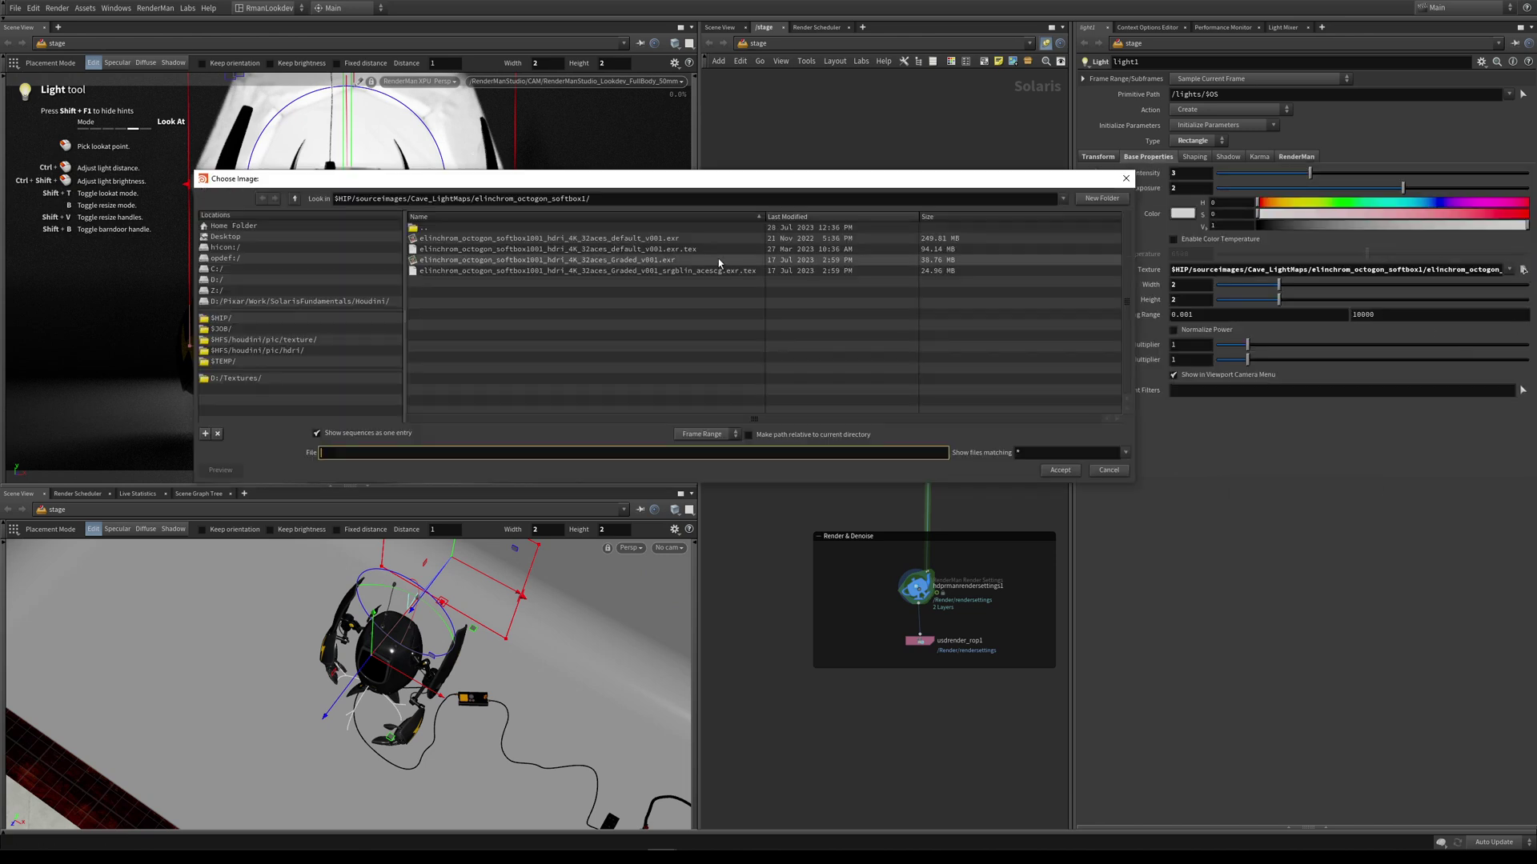
left_click(295, 198)
double_click(509, 272)
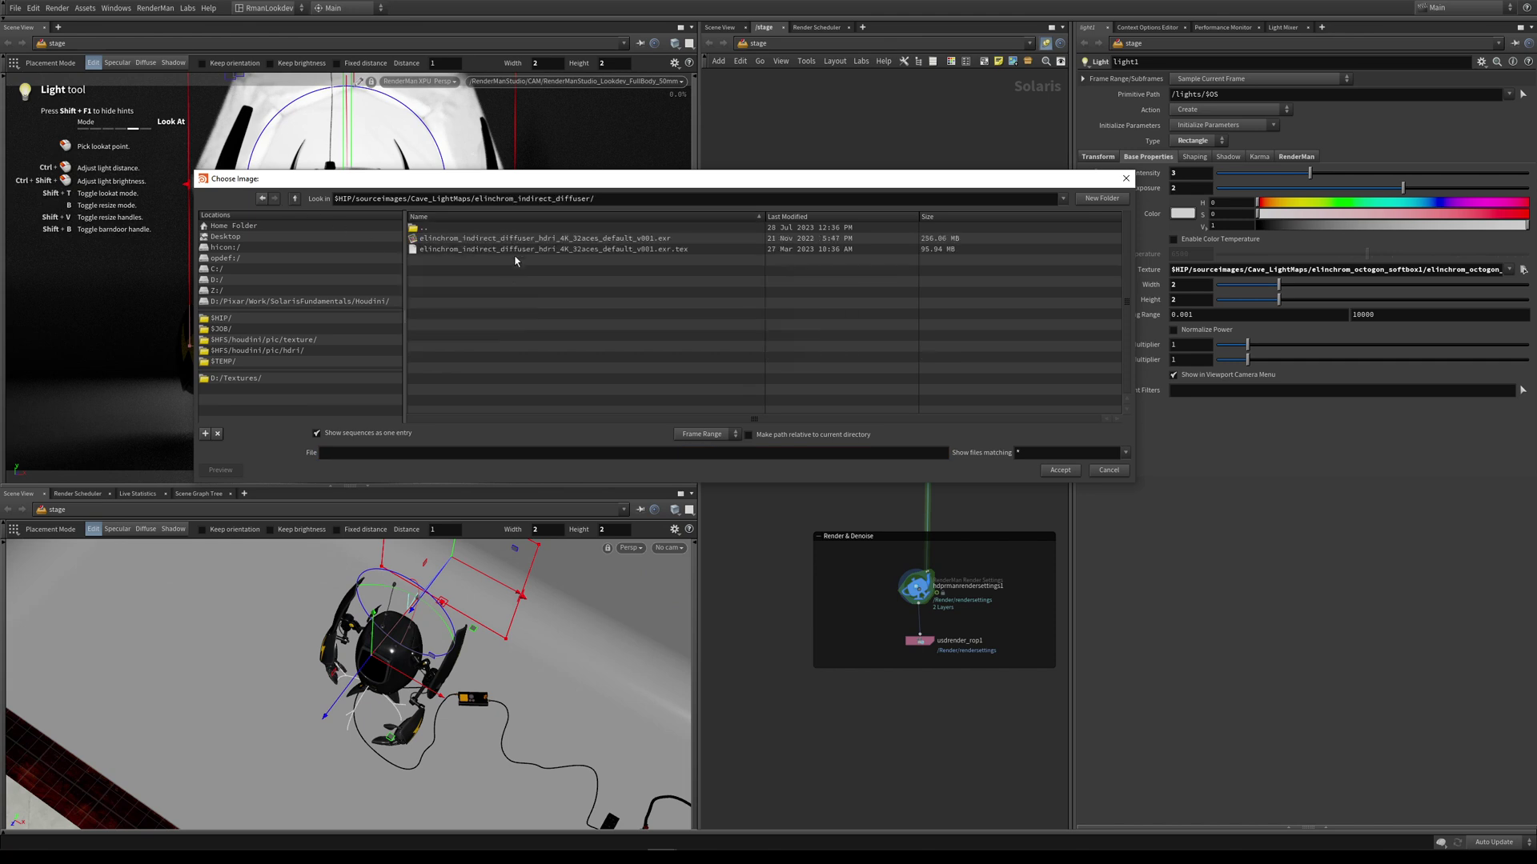
double_click(517, 250)
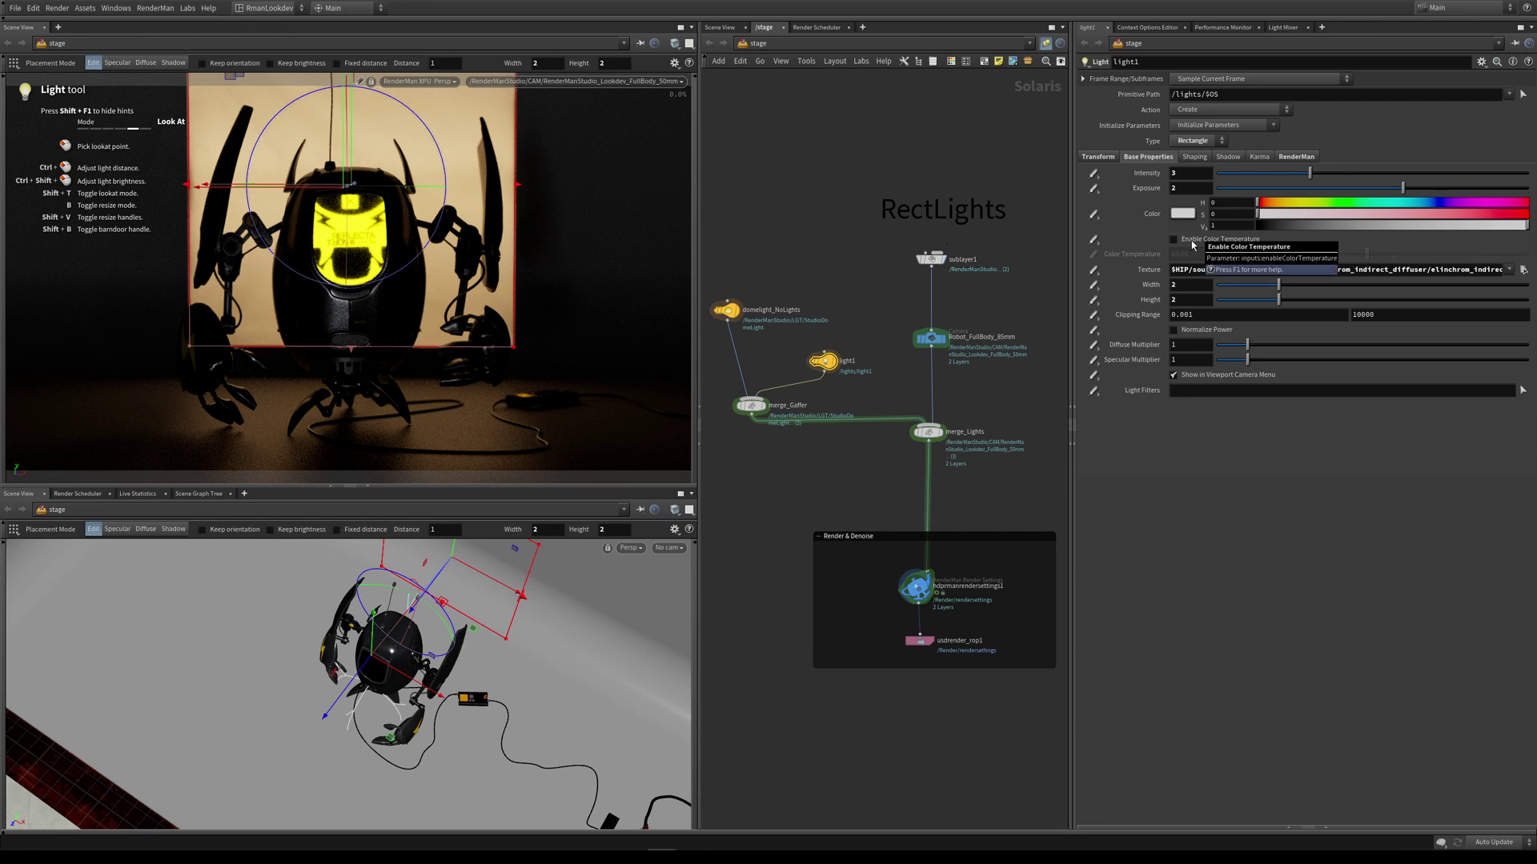
Step: Enable the light's RenderMan Map Saturation with Set or Create and set it to 0
left_click(1296, 157)
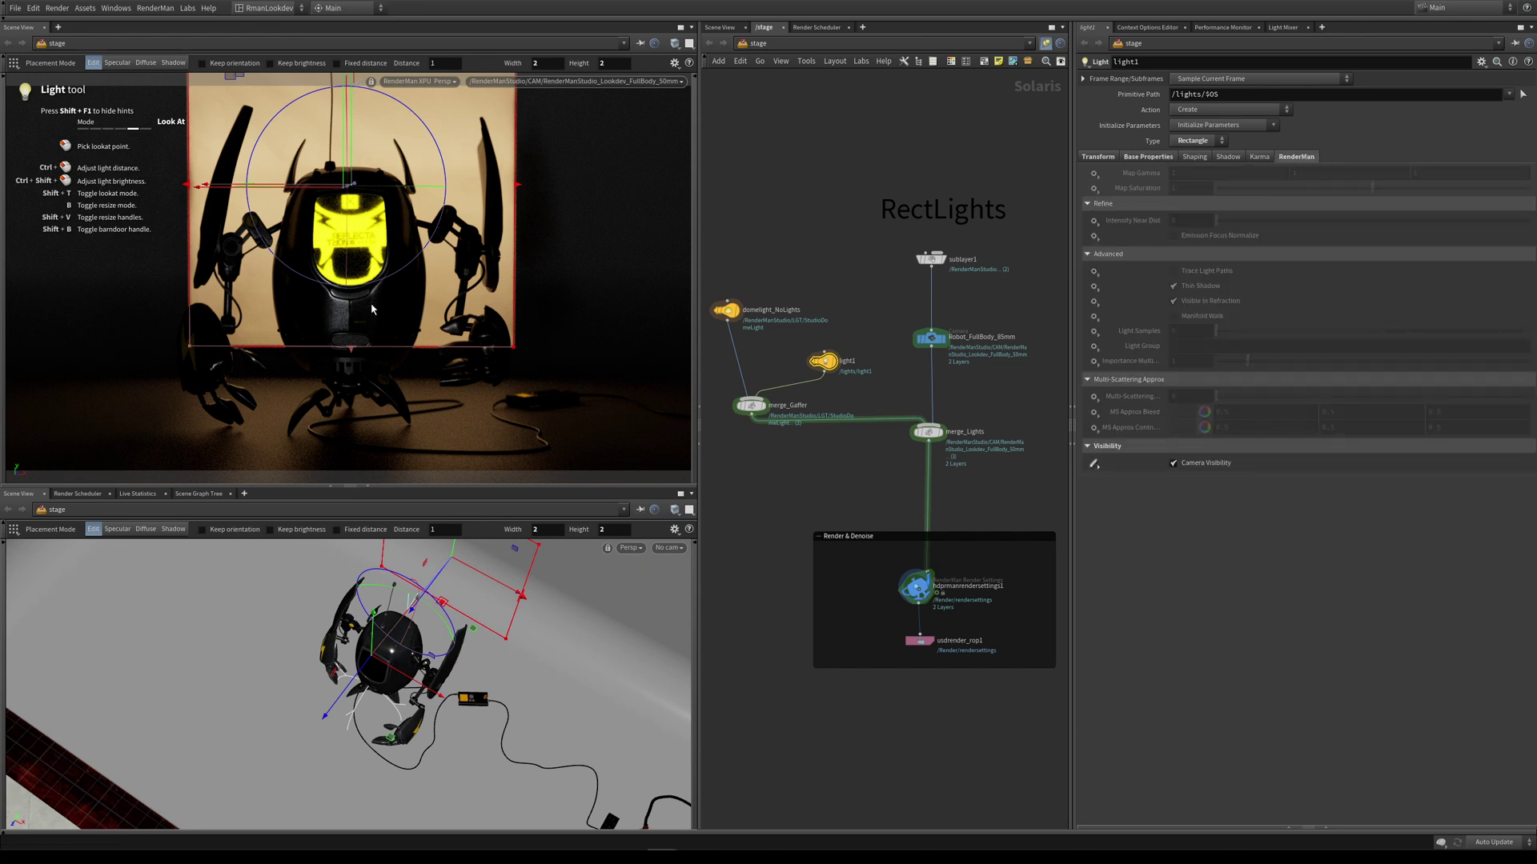
left_click(1094, 189)
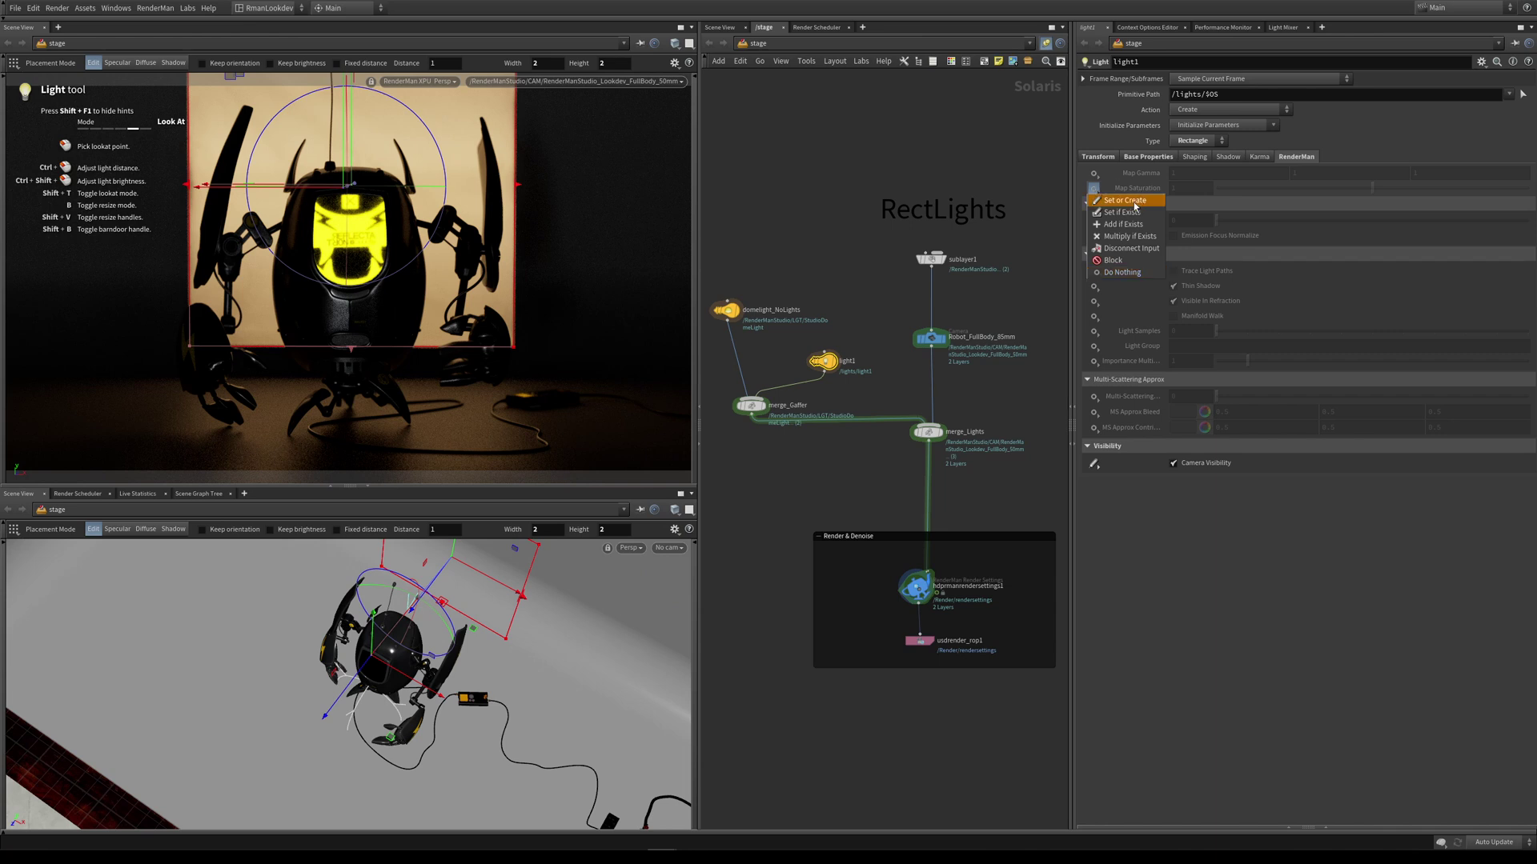
left_click(1128, 201)
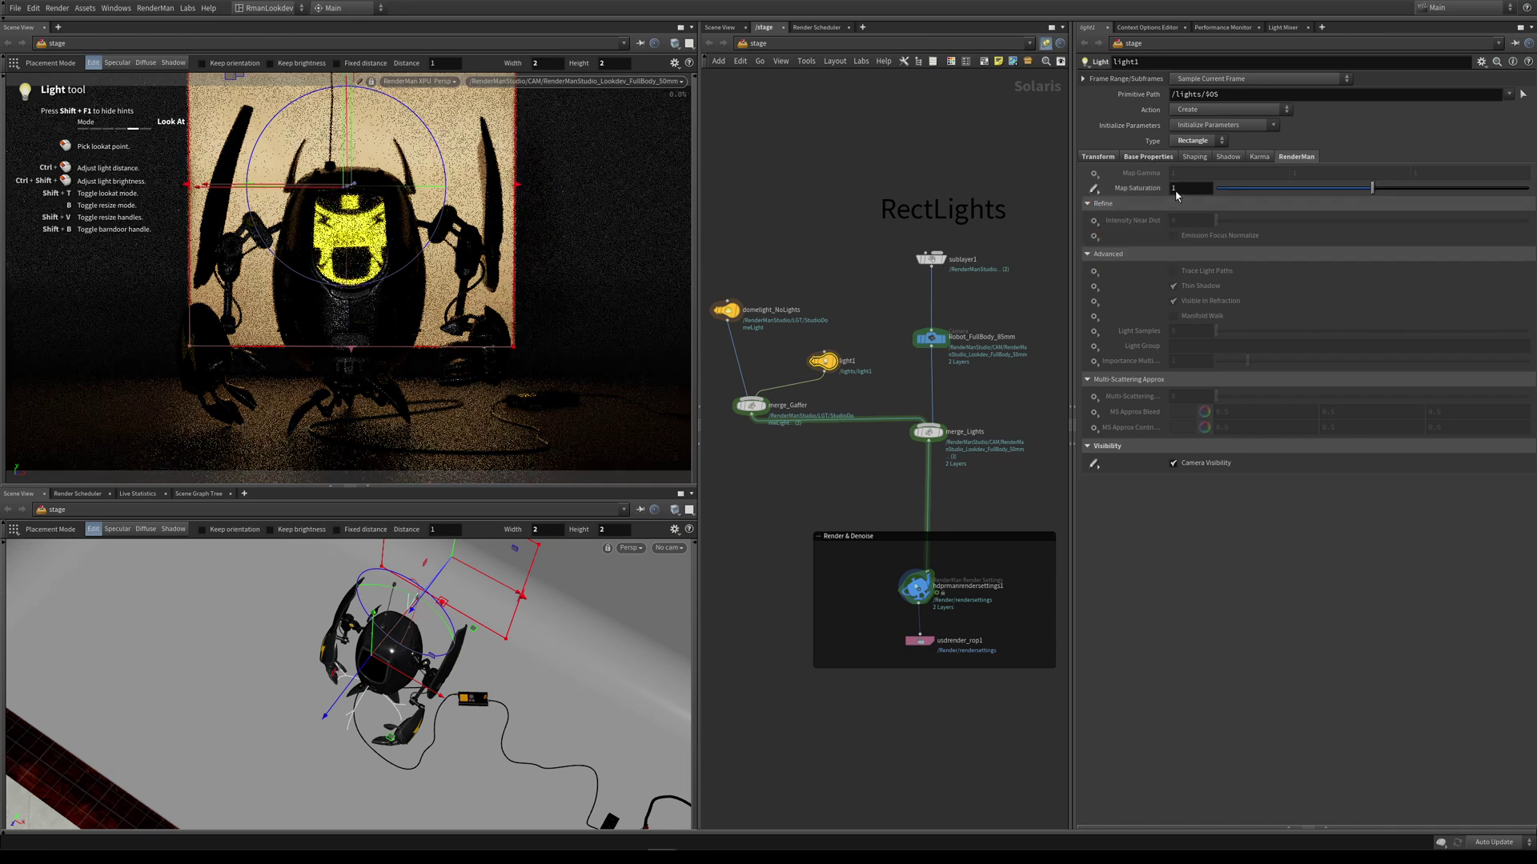
type("0")
key("Return")
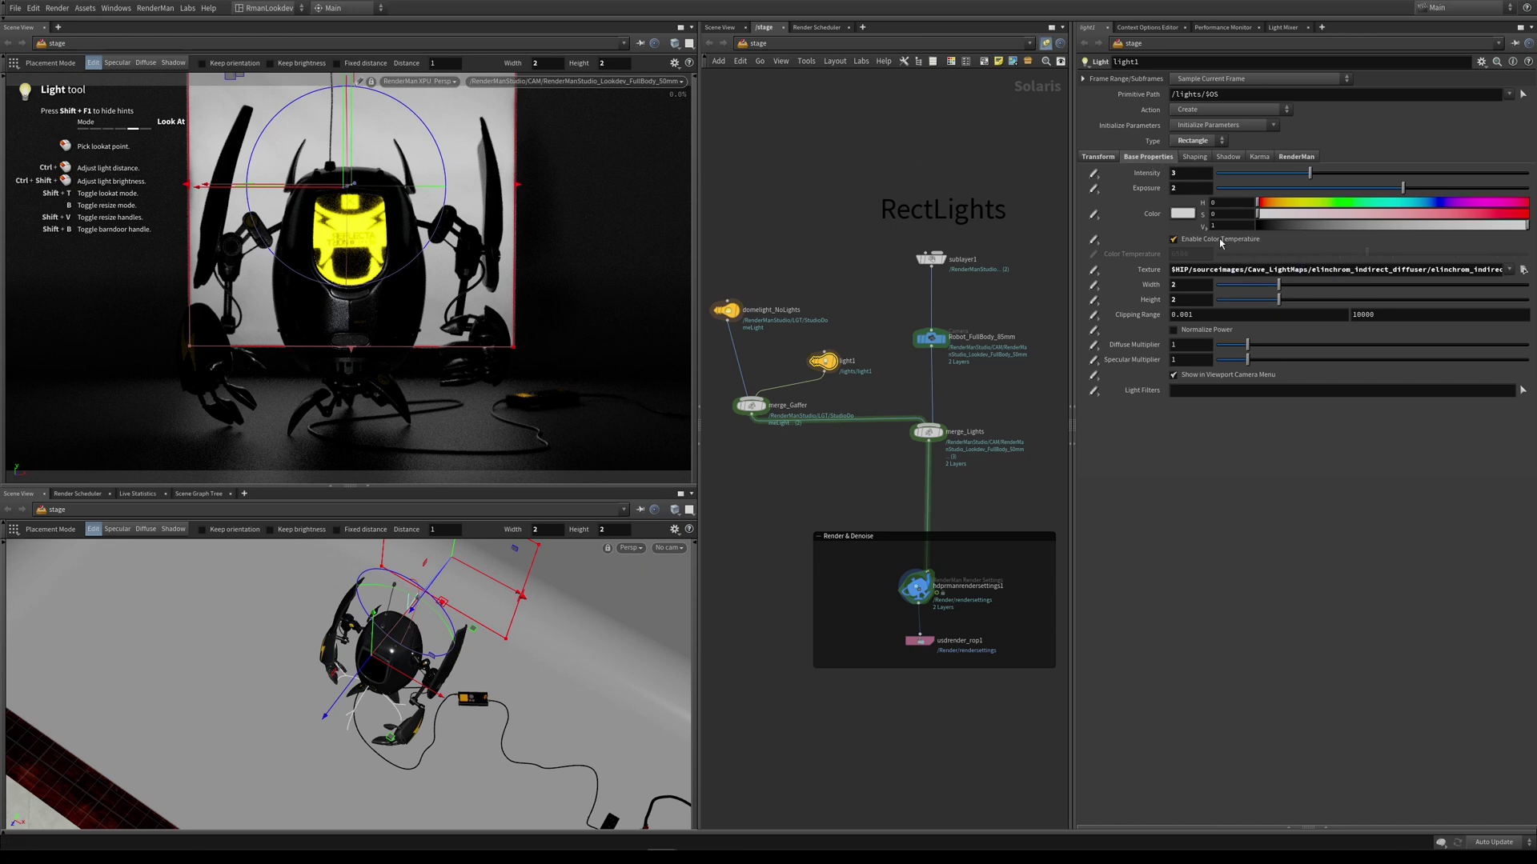
Step: Enable color temperature on the light and set it to 3500
left_click(1220, 239)
double_click(1198, 253)
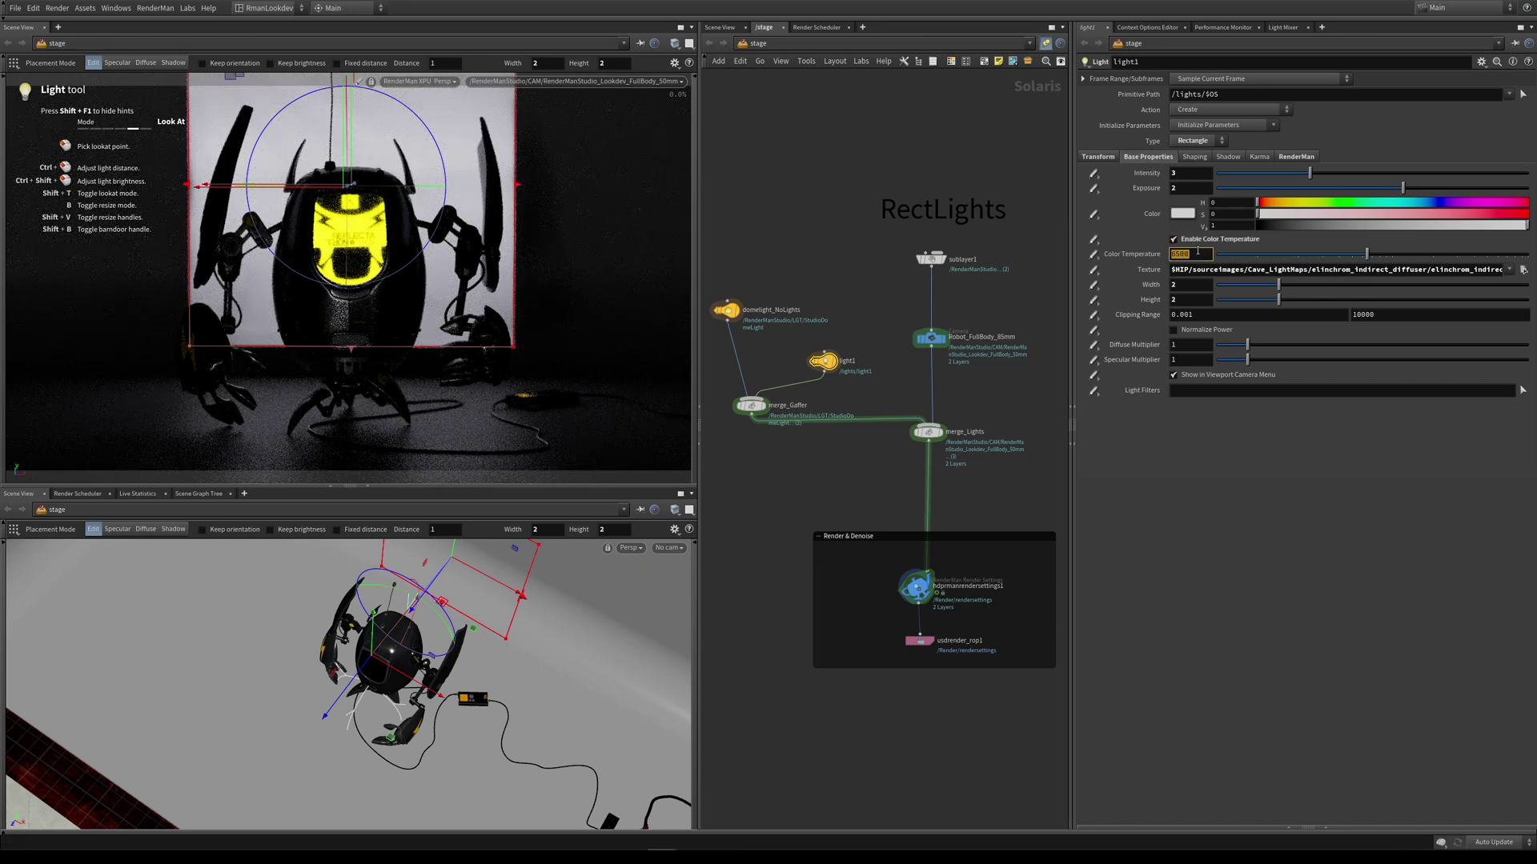
type("3500")
key("Return")
Step: Try other color temperatures on the light, including 7500, lower the value interactively, and disable color temperature again
double_click(1199, 253)
type("450")
key("Return")
double_click(1200, 252)
type("7500")
key("Return")
middle_click_drag(1192, 254, 1149, 252)
left_click(1222, 241)
Step: Tint the light a strongly saturated orange with a hue of 20 and a saturation of about 0.95
left_click(1274, 206)
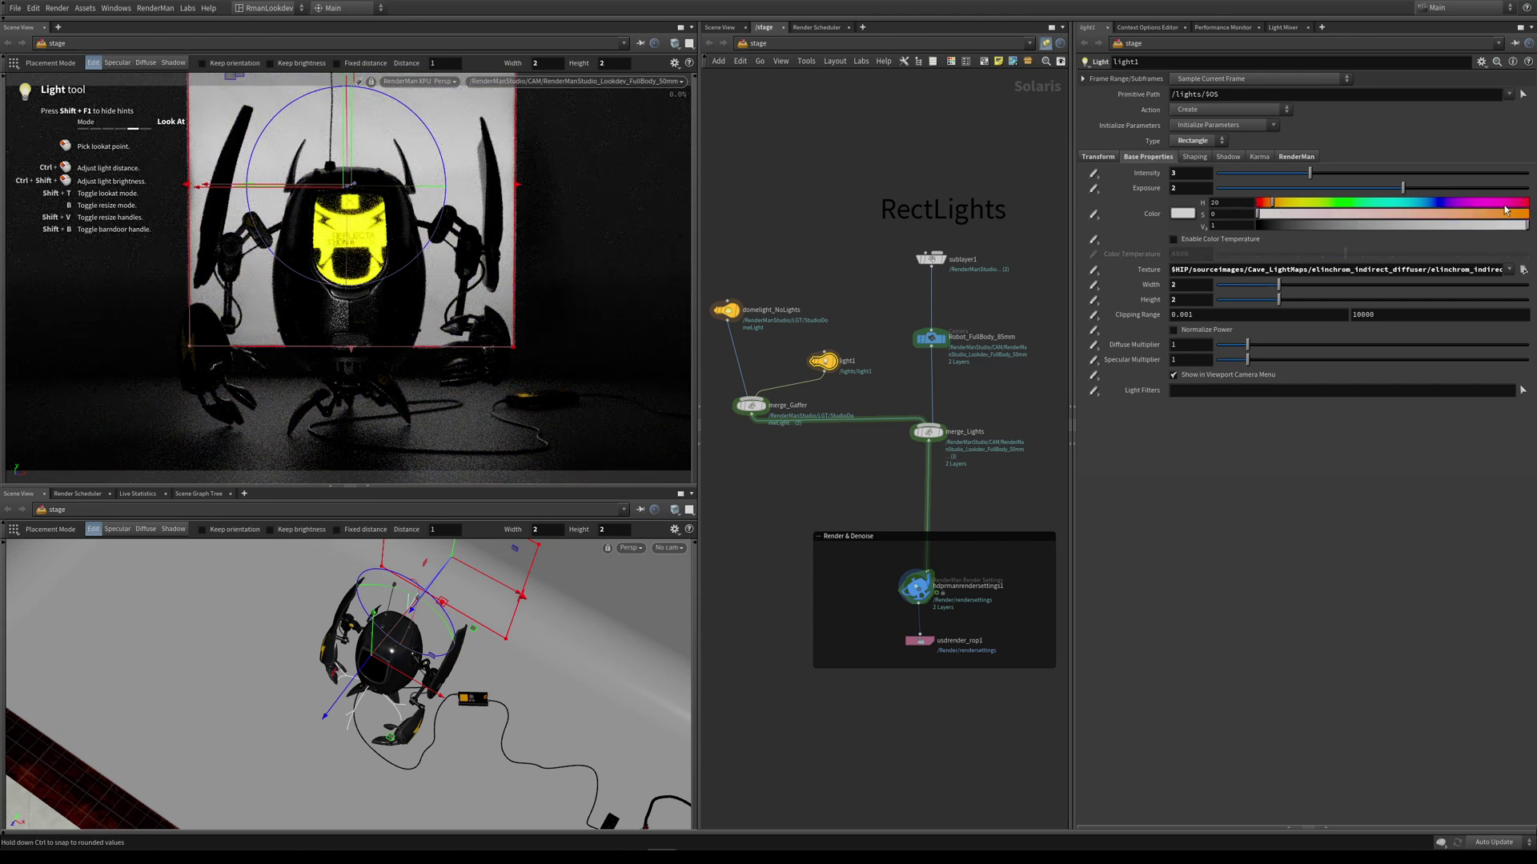
left_click(1514, 214)
left_click(1508, 225)
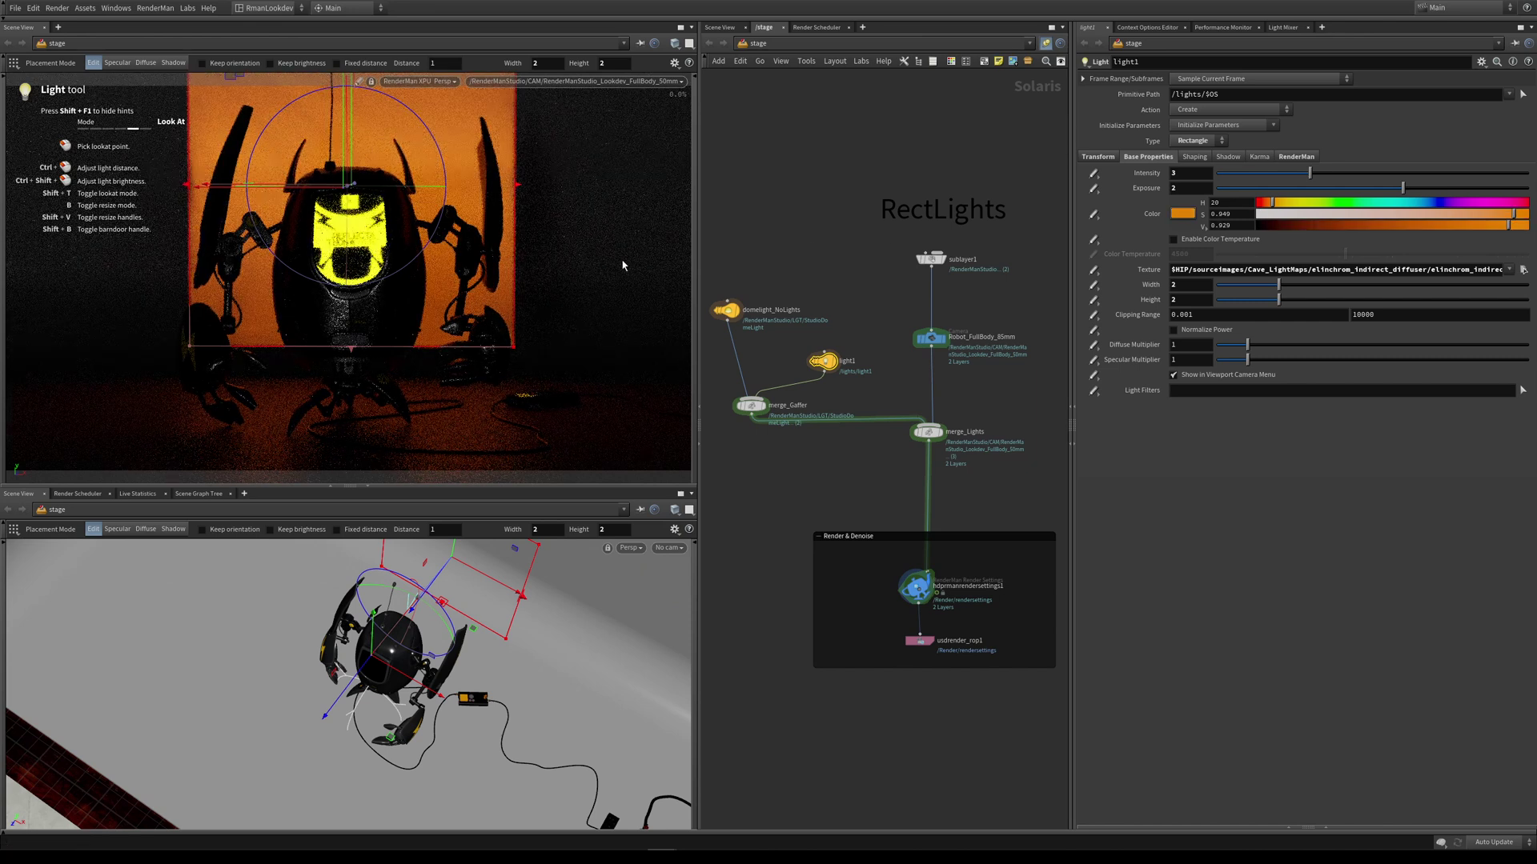
Step: Shift the light's hue to red at 6 and widen the light behind the robot to about 3.8
left_click(1262, 203)
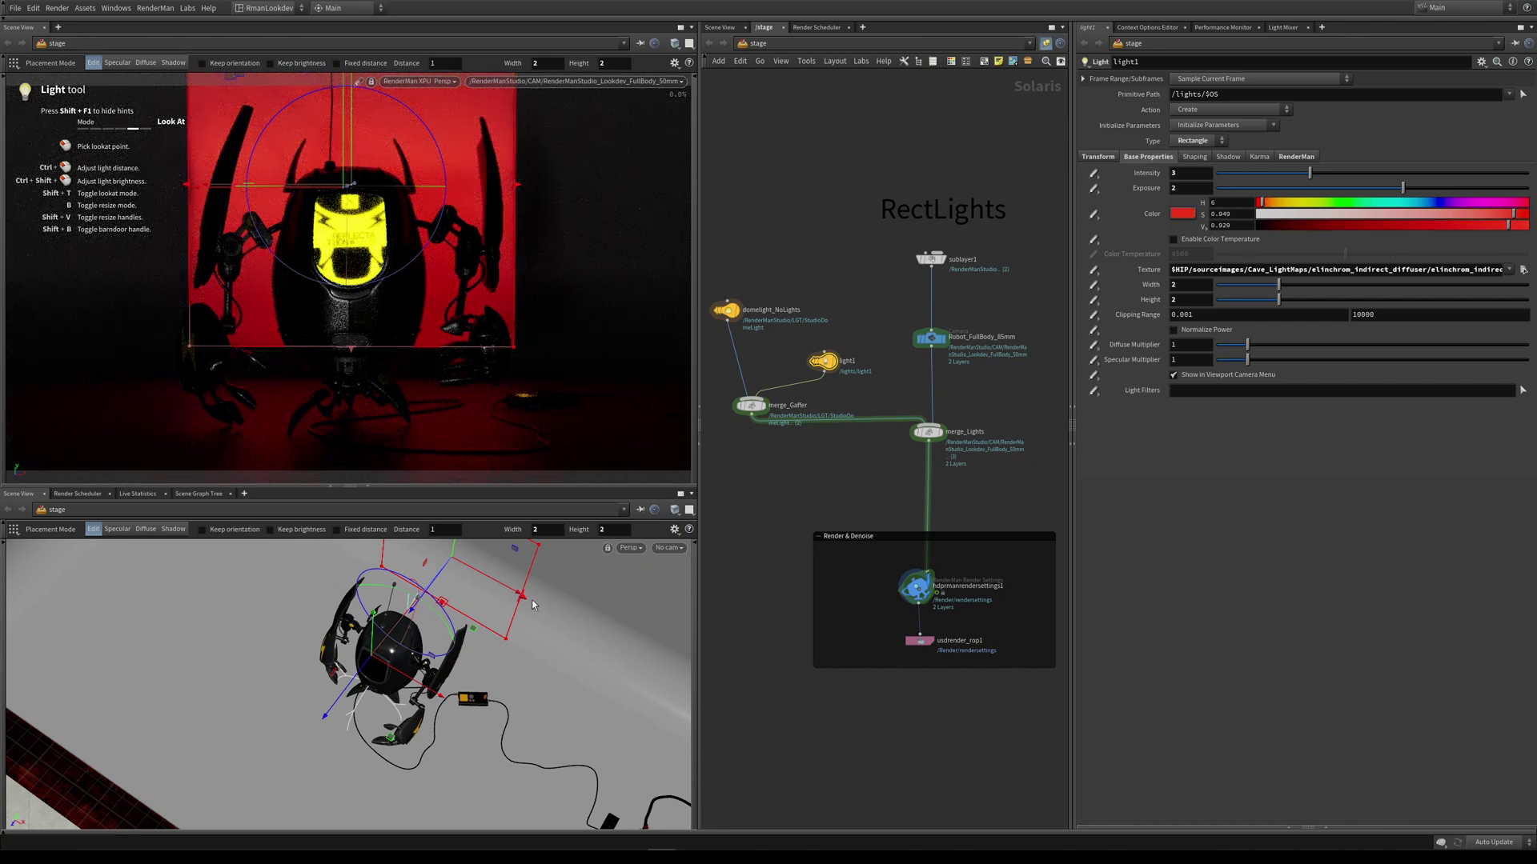
left_click_drag(531, 599, 1240, 206)
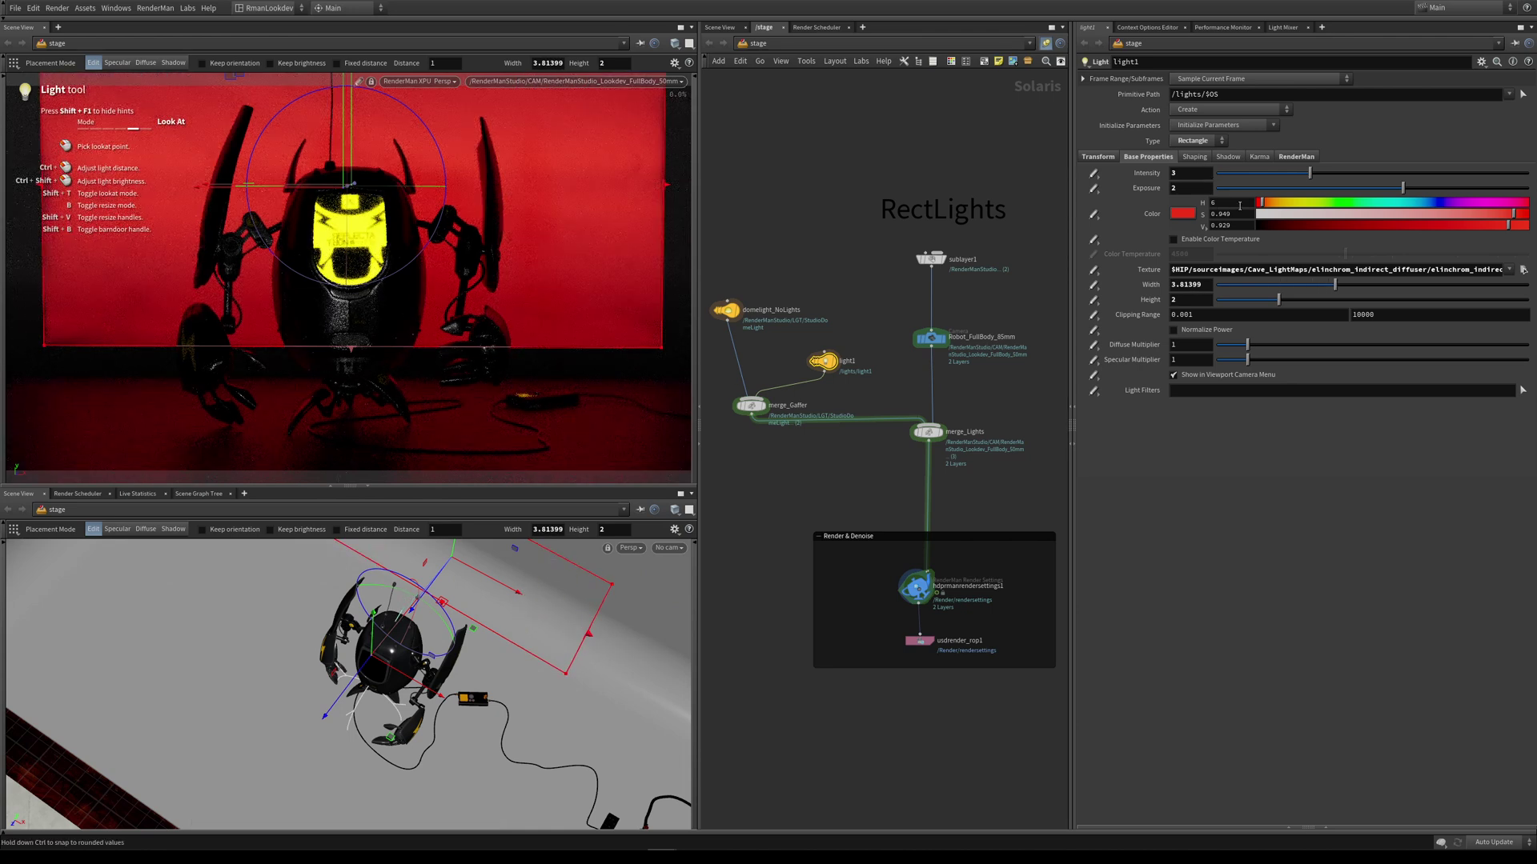
Step: Try a blue hue of 200 and another hue on the light, and undo back to the red tint
left_click(1415, 203)
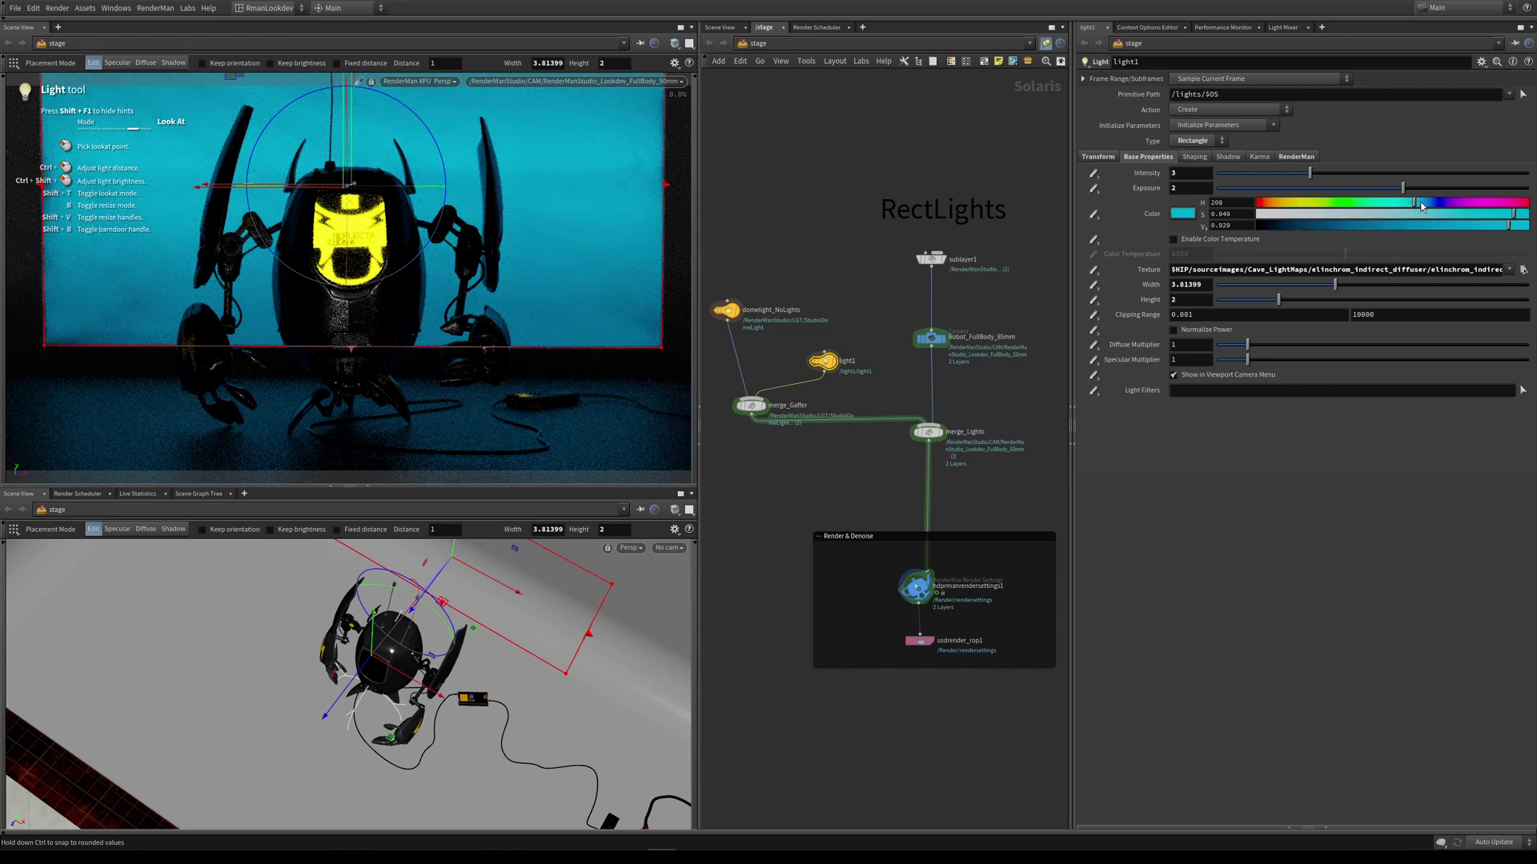
left_click(1331, 207)
key("ctrl+z")
key("ctrl+z")
key("ctrl+z")
key("ctrl+z")
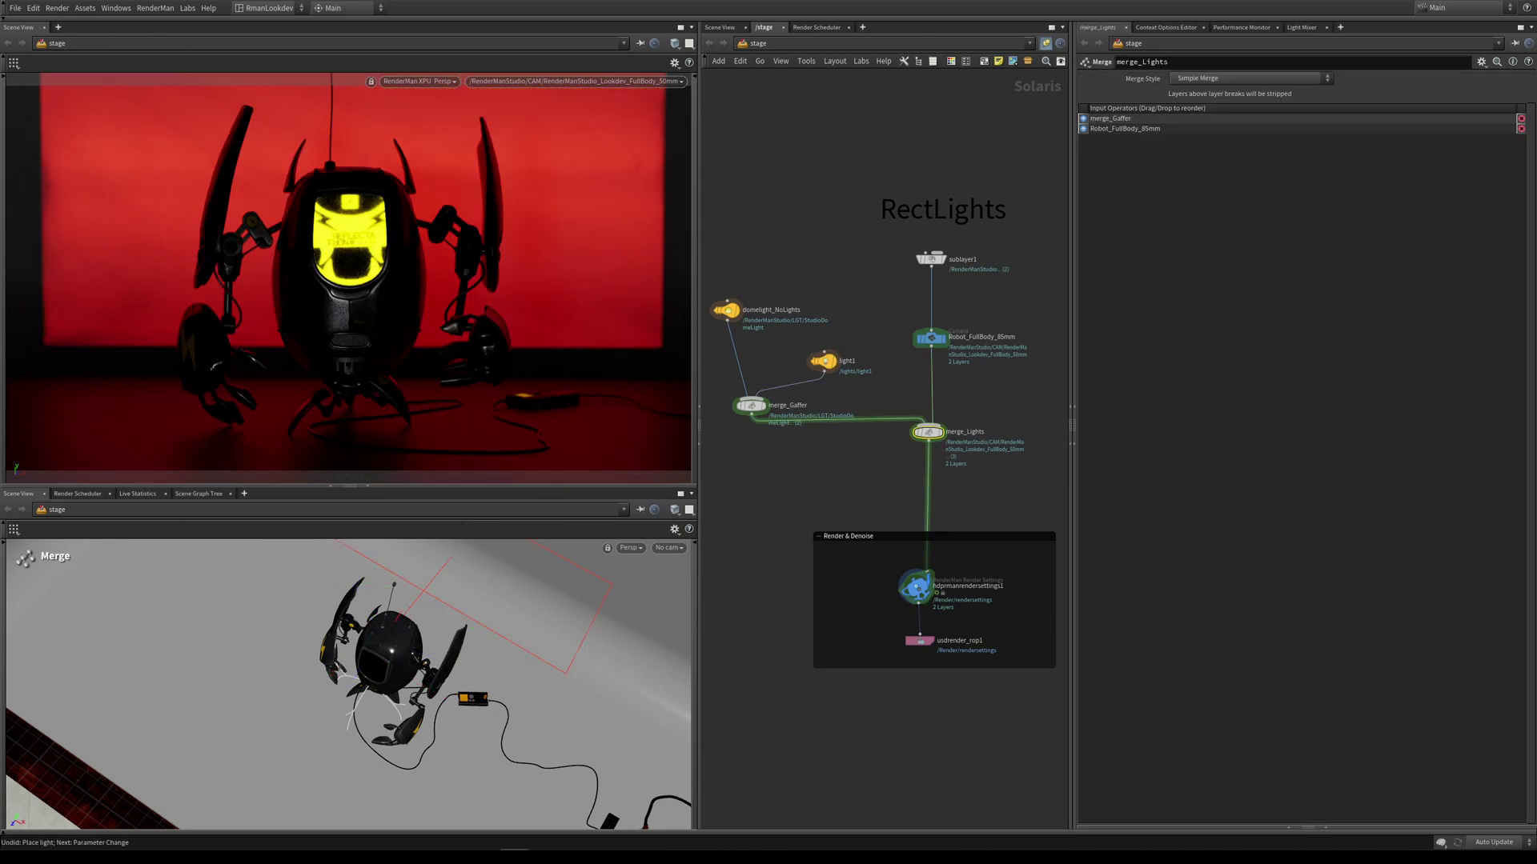